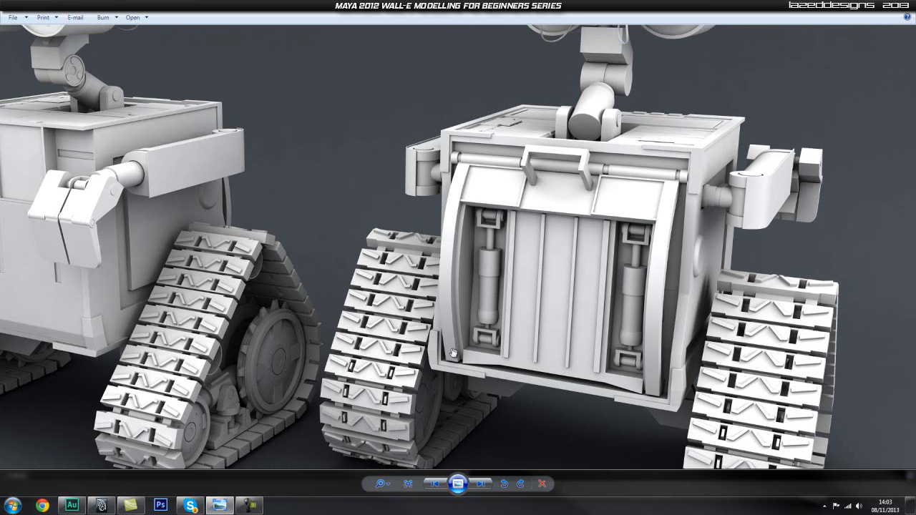
Switch to Maya and, in the side view, draw a polygon pipe whose ring matches the height of the blueprint's curved front guard.
{"action": "left_click", "coordinate": [872, 9]}
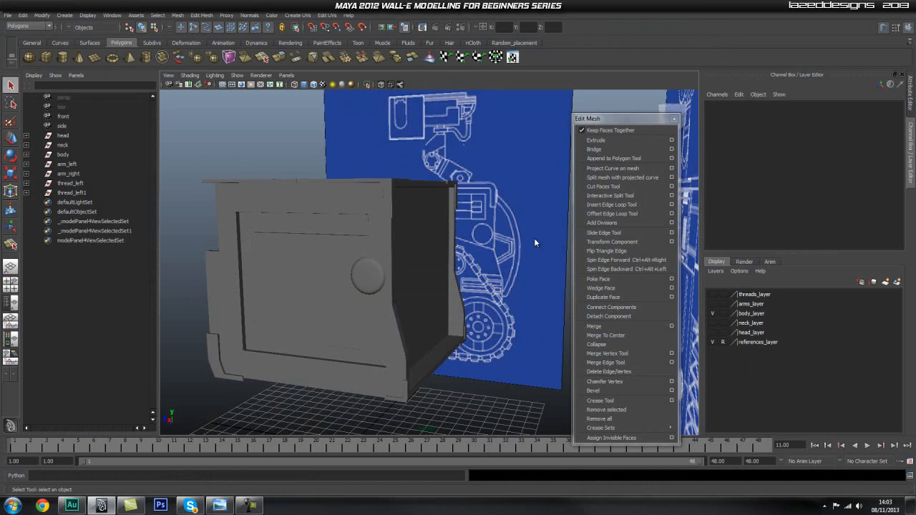
{"action": "key", "text": "space"}
{"action": "left_click_drag", "start_coordinate": [435, 252], "coordinate": [474, 253]}
{"action": "middle_click_drag", "start_coordinate": [473, 253], "coordinate": [423, 241], "text": "alt"}
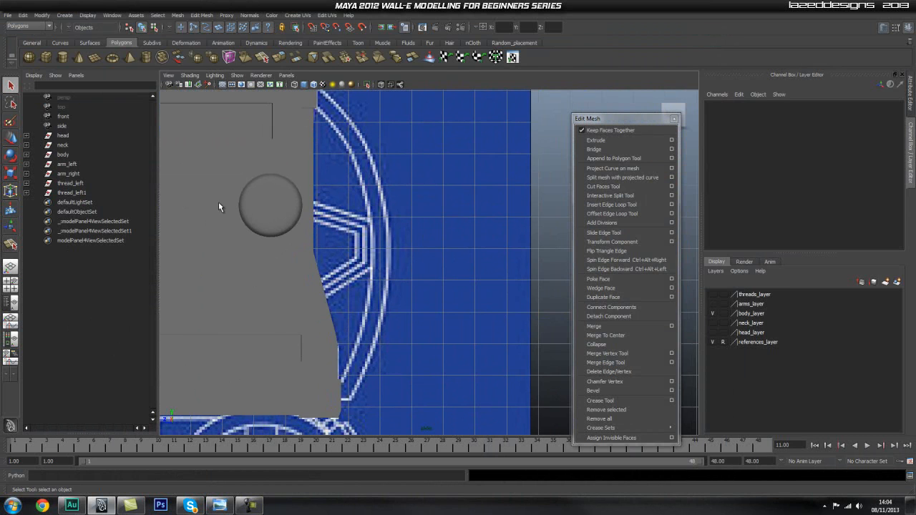
{"action": "scroll", "coordinate": [454, 205], "scroll_direction": "down", "scroll_amount": 3}
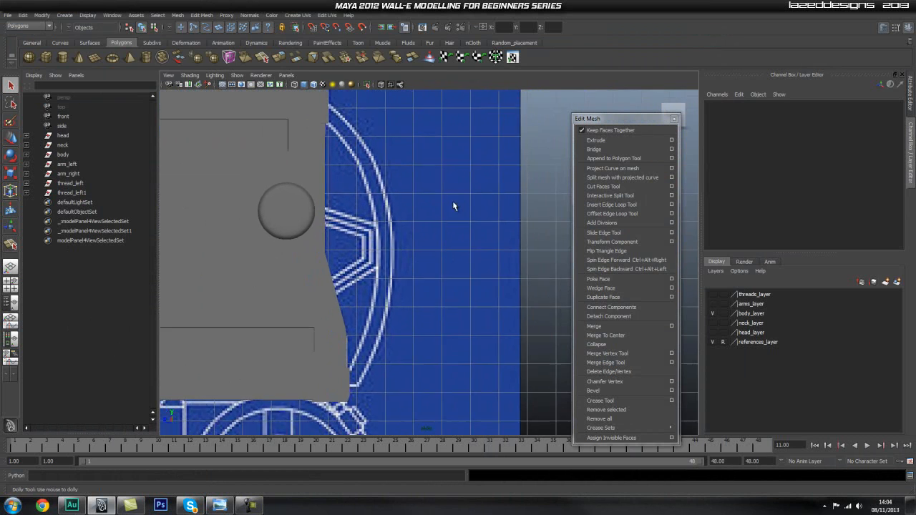
{"action": "left_click", "coordinate": [146, 58]}
{"action": "left_click_drag", "start_coordinate": [336, 257], "coordinate": [372, 390]}
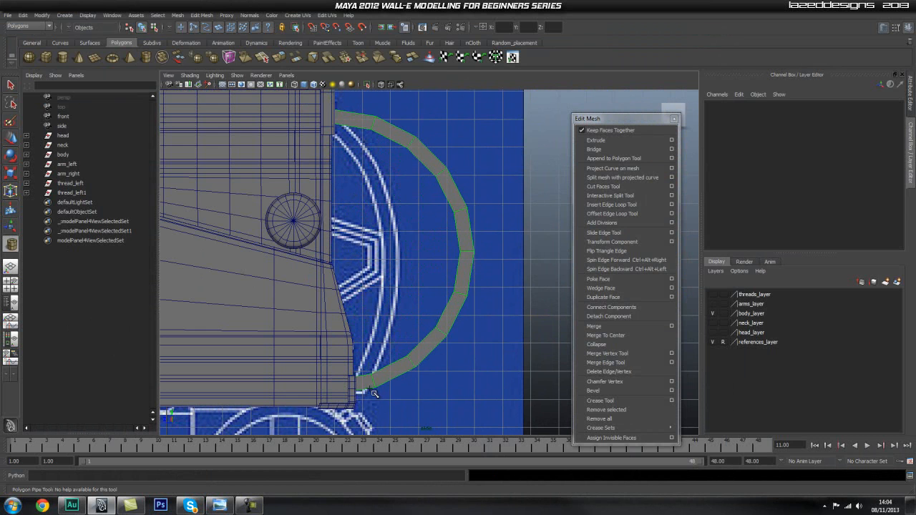
{"action": "middle_click_drag", "start_coordinate": [388, 261], "coordinate": [393, 237], "text": "alt"}
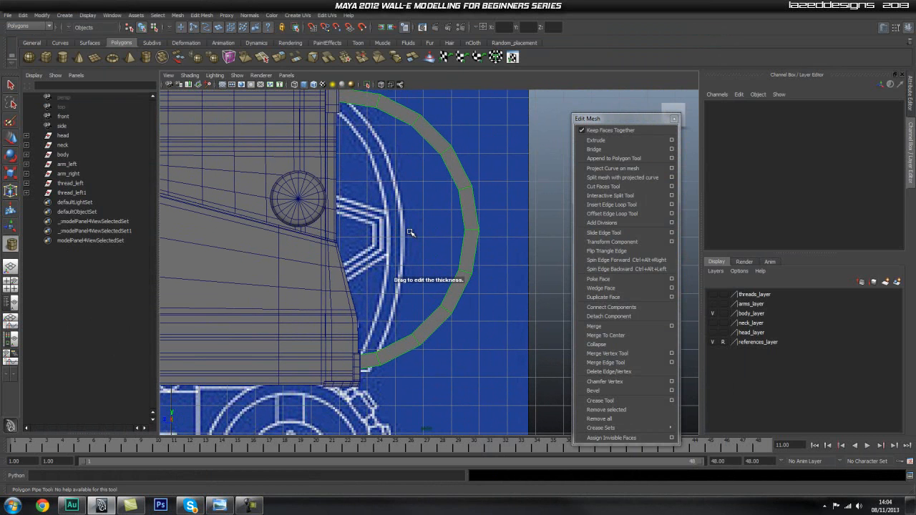
Move the pipe back along Z so its outer rim lines up with the curved front guard in the blueprint.
{"action": "key", "text": "w"}
{"action": "left_click_drag", "start_coordinate": [315, 234], "coordinate": [246, 243]}
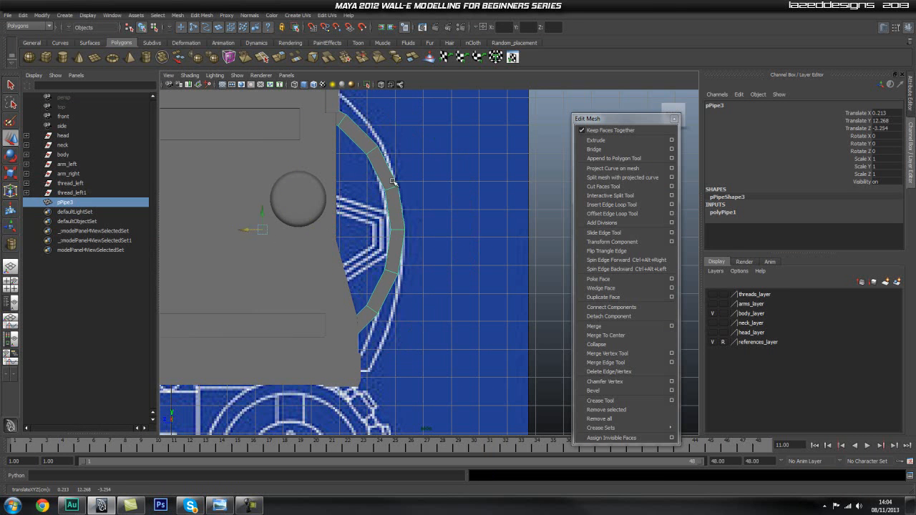
{"action": "middle_click_drag", "start_coordinate": [309, 219], "coordinate": [319, 241], "text": "alt"}
Turn on X-ray shading and delete the rear faces of the pipe, keeping only the front arc.
{"action": "left_click", "coordinate": [380, 84]}
{"action": "right_click_drag", "start_coordinate": [394, 172], "coordinate": [199, 194]}
{"action": "middle_click_drag", "start_coordinate": [199, 194], "coordinate": [247, 150], "text": "alt"}
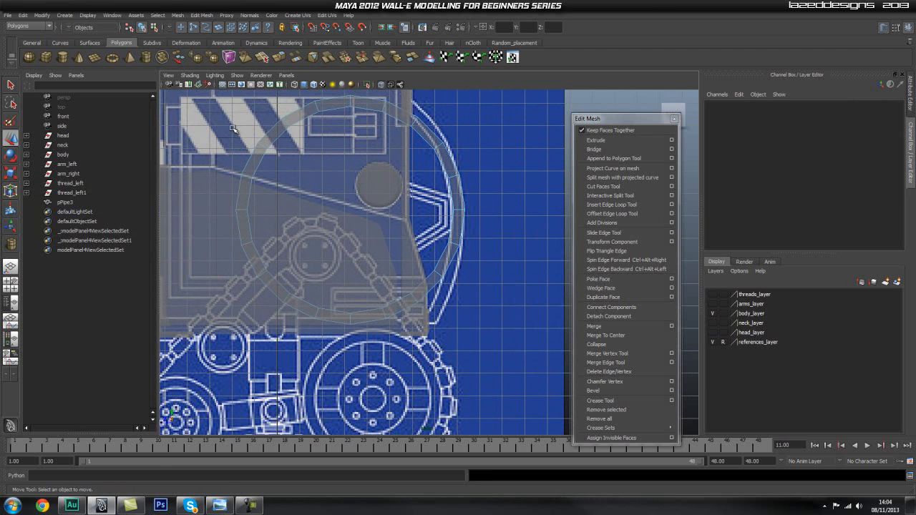
{"action": "left_click_drag", "start_coordinate": [322, 346], "coordinate": [335, 355]}
{"action": "key", "text": "Delete"}
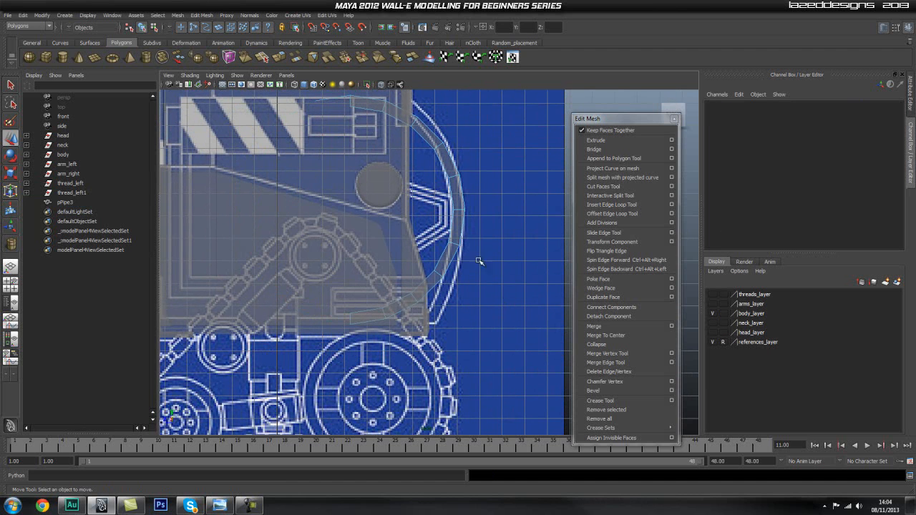
Select a vertex pair on the upper half of the arc and move it onto the blueprint's curved outline.
{"action": "key", "text": "q"}
{"action": "right_click_drag", "start_coordinate": [458, 223], "coordinate": [495, 213]}
{"action": "right_click_drag", "start_coordinate": [375, 308], "coordinate": [442, 328], "text": "alt"}
{"action": "middle_click_drag", "start_coordinate": [441, 328], "coordinate": [424, 501], "text": "alt"}
{"action": "left_click", "coordinate": [429, 265]}
{"action": "right_click_drag", "start_coordinate": [328, 256], "coordinate": [396, 234], "text": "alt"}
{"action": "middle_click_drag", "start_coordinate": [396, 235], "coordinate": [406, 253], "text": "alt"}
{"action": "right_click_drag", "start_coordinate": [406, 253], "coordinate": [351, 258]}
{"action": "middle_click_drag", "start_coordinate": [514, 270], "coordinate": [484, 221], "text": "alt"}
{"action": "left_click_drag", "start_coordinate": [464, 216], "coordinate": [384, 265]}
{"action": "key", "text": "w"}
{"action": "middle_click_drag", "start_coordinate": [391, 226], "coordinate": [403, 228]}
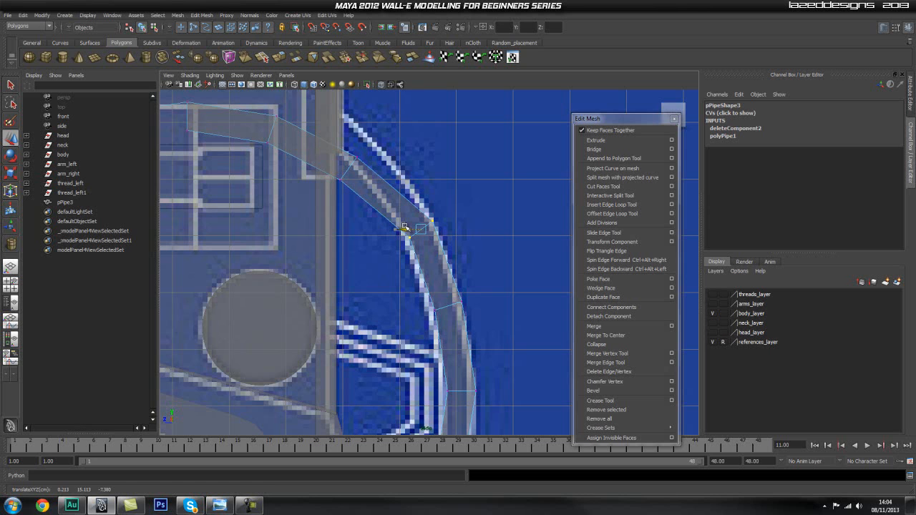
Move the next two vertex pairs up the arc onto the blueprint curve, ending at the body's front edge.
{"action": "middle_click_drag", "start_coordinate": [382, 130], "coordinate": [398, 182], "text": "alt"}
{"action": "left_click_drag", "start_coordinate": [403, 182], "coordinate": [353, 270]}
{"action": "middle_click_drag", "start_coordinate": [346, 217], "coordinate": [375, 219]}
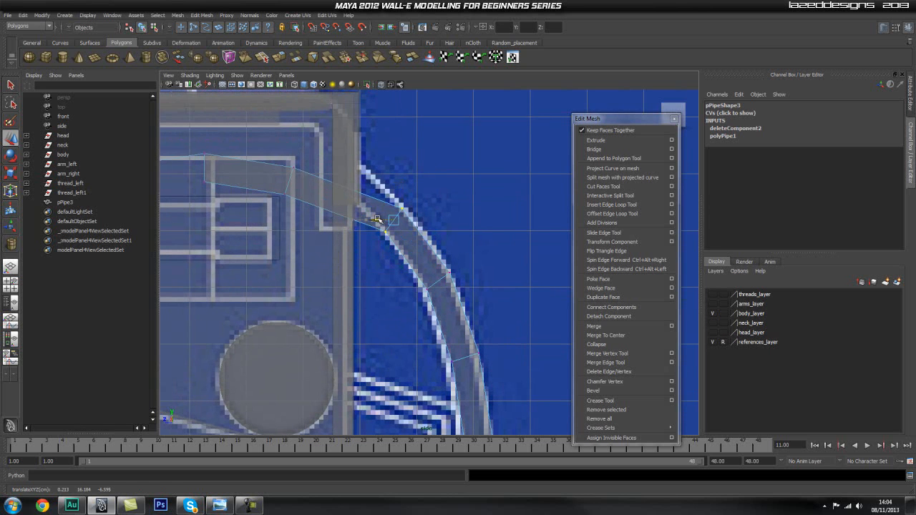
{"action": "left_click_drag", "start_coordinate": [319, 162], "coordinate": [287, 201]}
{"action": "middle_click_drag", "start_coordinate": [269, 180], "coordinate": [339, 176]}
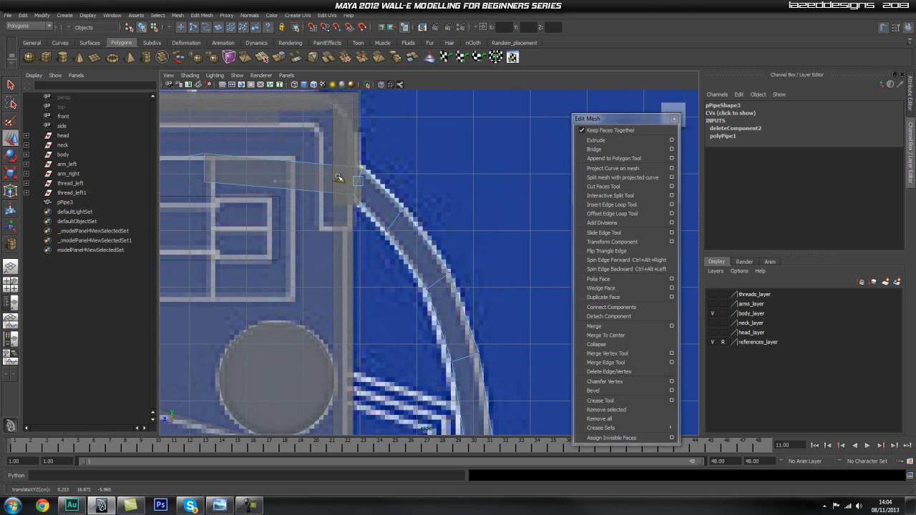
Delete the surplus pipe faces beyond the last segment at the arc's upper end inside the body.
{"action": "middle_click_drag", "start_coordinate": [237, 166], "coordinate": [416, 199], "text": "alt"}
{"action": "key", "text": "q"}
{"action": "right_click", "coordinate": [322, 191]}
{"action": "right_click_drag", "start_coordinate": [322, 190], "coordinate": [322, 206]}
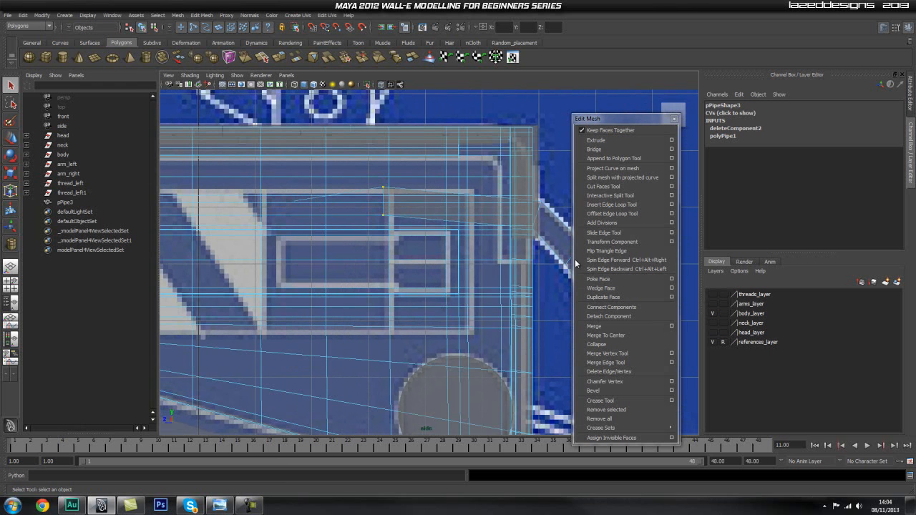
{"action": "left_click", "coordinate": [553, 229]}
{"action": "right_click_drag", "start_coordinate": [554, 229], "coordinate": [589, 205]}
{"action": "left_click", "coordinate": [547, 221]}
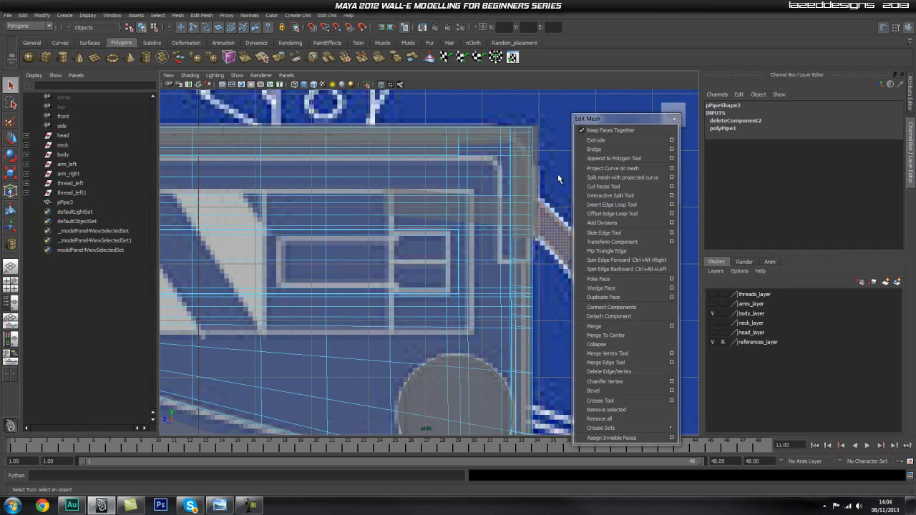
{"action": "left_click", "coordinate": [557, 173]}
{"action": "left_click", "coordinate": [511, 173]}
{"action": "right_click_drag", "start_coordinate": [504, 181], "coordinate": [529, 162]}
{"action": "left_click", "coordinate": [556, 223]}
{"action": "right_click_drag", "start_coordinate": [556, 222], "coordinate": [552, 248]}
{"action": "left_click_drag", "start_coordinate": [259, 168], "coordinate": [335, 259]}
{"action": "key", "text": "Delete"}
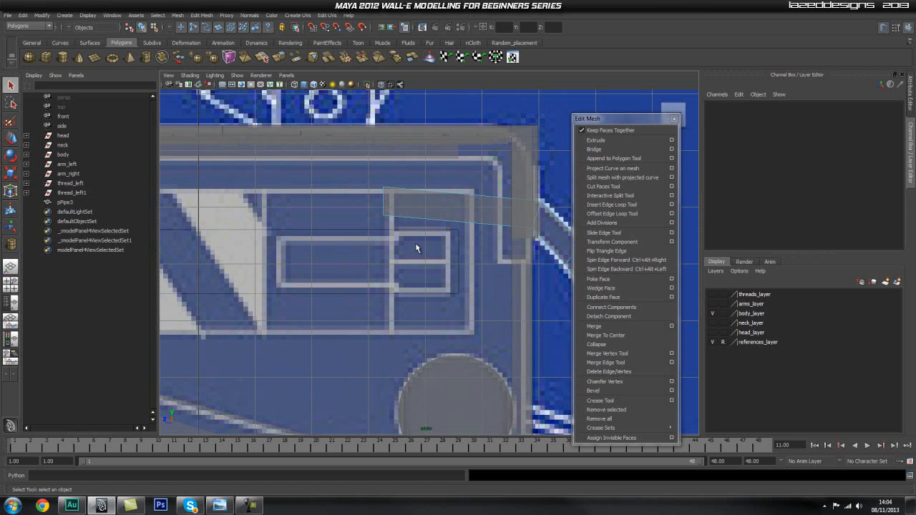
Shorten the arc's upper end segment towards the body's front edge and snap its end vertices level with the neighbouring ones.
{"action": "middle_click_drag", "start_coordinate": [517, 232], "coordinate": [512, 226], "text": "alt"}
{"action": "right_click_drag", "start_coordinate": [520, 224], "coordinate": [487, 225]}
{"action": "left_click_drag", "start_coordinate": [292, 157], "coordinate": [374, 254]}
{"action": "key", "text": "w"}
{"action": "left_click_drag", "start_coordinate": [344, 173], "coordinate": [422, 189]}
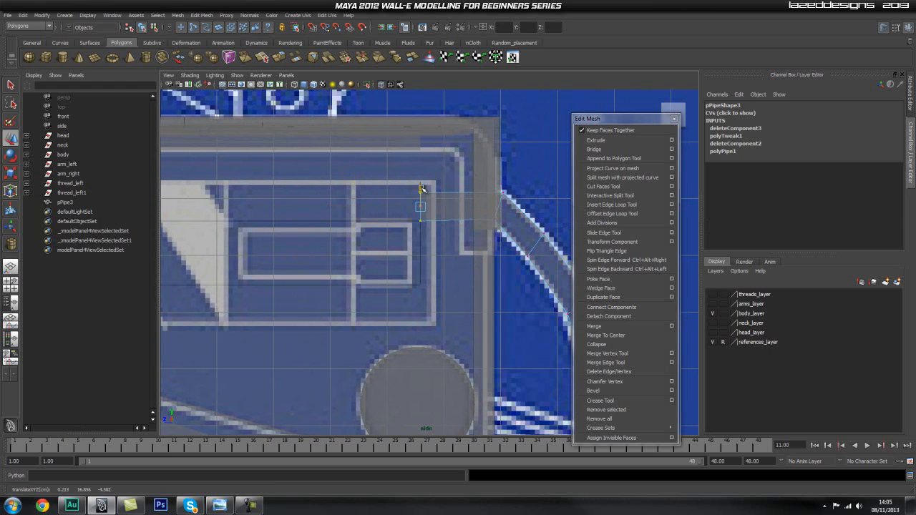
{"action": "left_click_drag", "start_coordinate": [401, 218], "coordinate": [444, 245]}
{"action": "left_click", "coordinate": [422, 204]}
{"action": "middle_click_drag", "start_coordinate": [494, 216], "coordinate": [541, 205]}
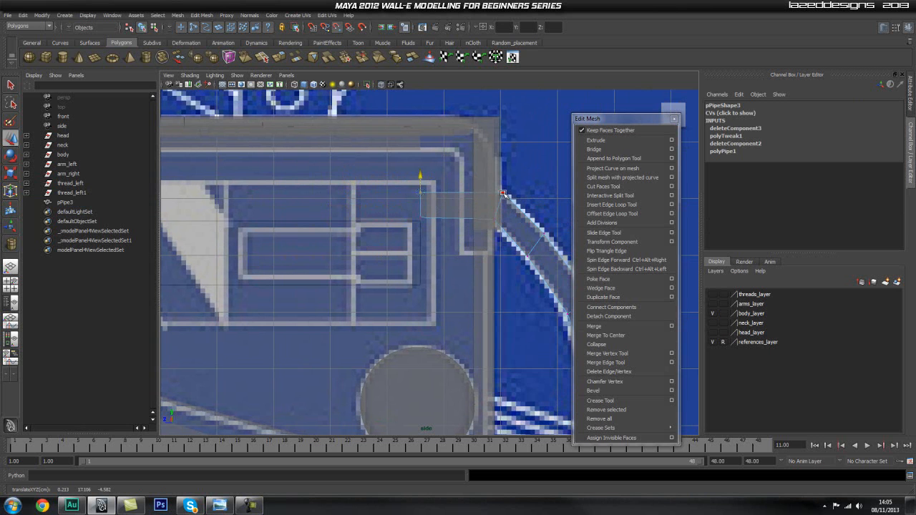
Move a vertex pair on the lower half of the arc onto the blueprint's curved outline.
{"action": "right_click_drag", "start_coordinate": [525, 257], "coordinate": [466, 343], "text": "alt"}
{"action": "middle_click_drag", "start_coordinate": [469, 424], "coordinate": [379, 270], "text": "alt"}
{"action": "right_click_drag", "start_coordinate": [379, 270], "coordinate": [494, 218], "text": "alt"}
{"action": "middle_click_drag", "start_coordinate": [493, 218], "coordinate": [529, 310], "text": "alt"}
{"action": "right_click_drag", "start_coordinate": [427, 262], "coordinate": [367, 257]}
{"action": "left_click_drag", "start_coordinate": [390, 204], "coordinate": [503, 284]}
{"action": "middle_click_drag", "start_coordinate": [421, 233], "coordinate": [427, 236]}
{"action": "left_click_drag", "start_coordinate": [428, 234], "coordinate": [429, 235]}
Move the following lower vertex pair onto the blueprint curve and scale it to match the guard's thickness.
{"action": "middle_click_drag", "start_coordinate": [475, 292], "coordinate": [477, 255], "text": "alt"}
{"action": "left_click_drag", "start_coordinate": [353, 247], "coordinate": [427, 323]}
{"action": "left_click_drag", "start_coordinate": [378, 293], "coordinate": [416, 308]}
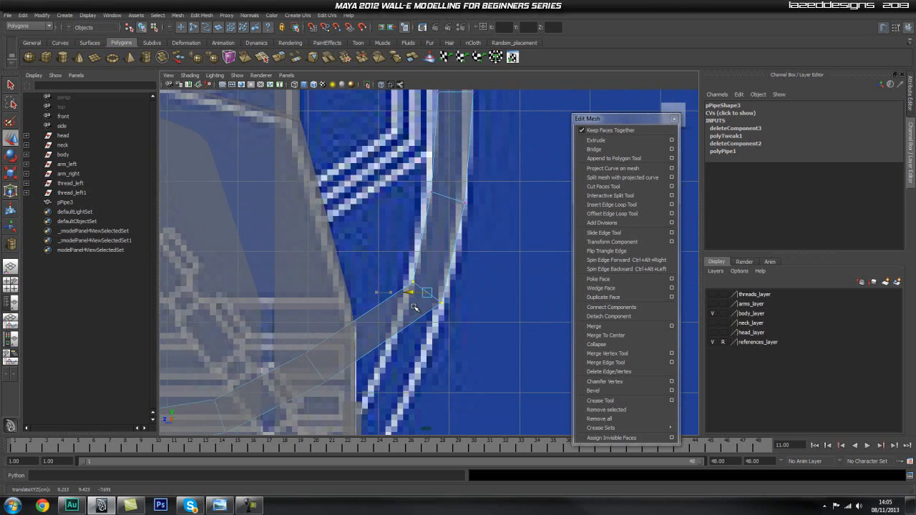
{"action": "key", "text": "r"}
{"action": "left_click_drag", "start_coordinate": [408, 293], "coordinate": [407, 292]}
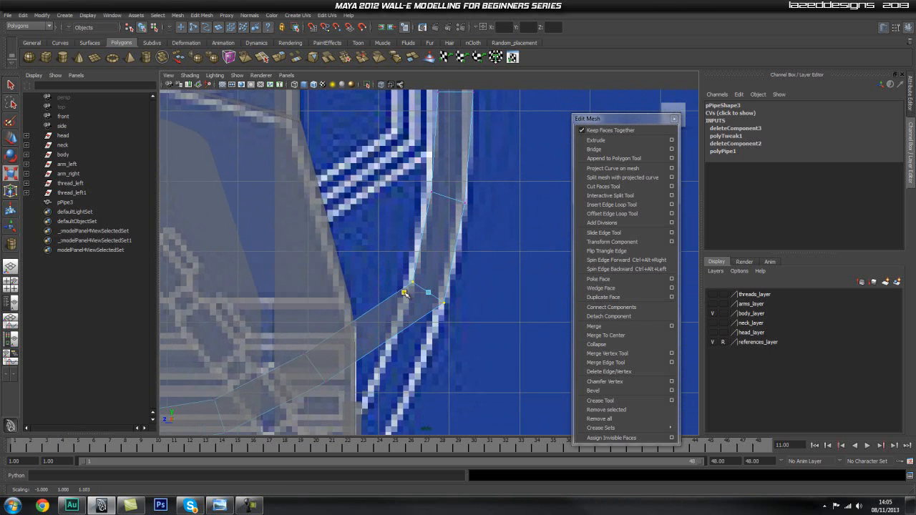
{"action": "key", "text": "w"}
{"action": "left_click_drag", "start_coordinate": [409, 290], "coordinate": [411, 290]}
Reposition the vertex pair just above the guard's bottom corner and widen it to fit the blueprint outline.
{"action": "middle_click_drag", "start_coordinate": [415, 305], "coordinate": [438, 213], "text": "alt"}
{"action": "left_click_drag", "start_coordinate": [393, 236], "coordinate": [407, 302]}
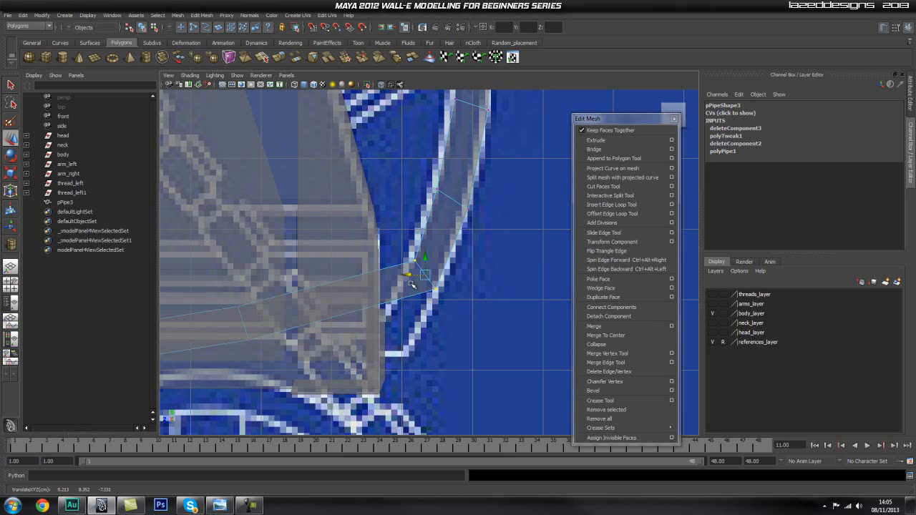
{"action": "key", "text": "r"}
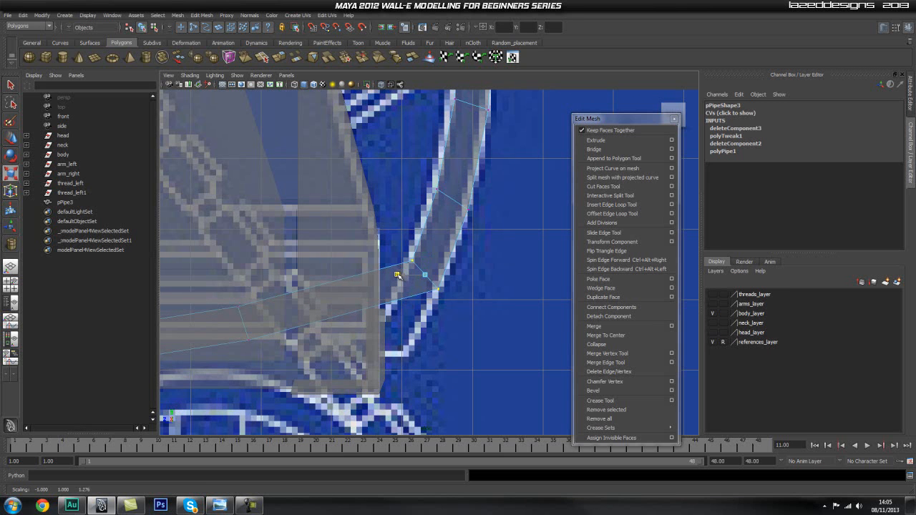
{"action": "key", "text": "w"}
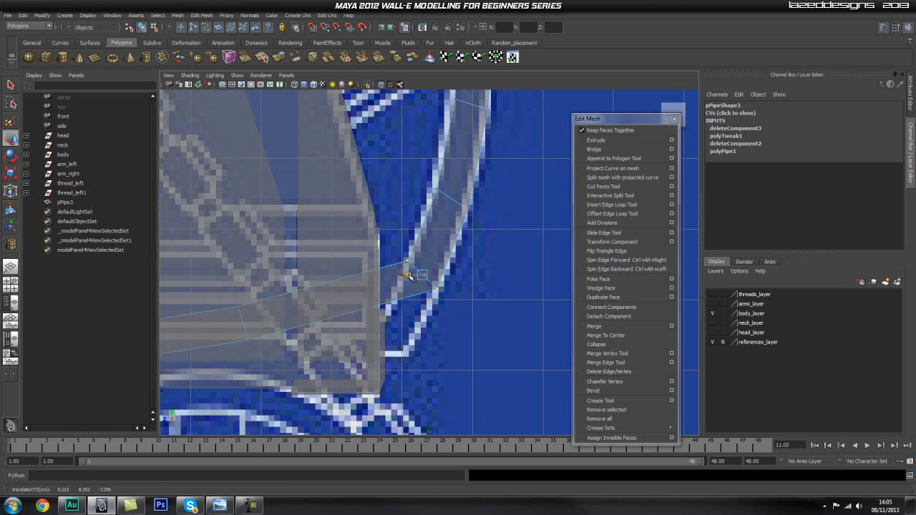
Fit the bottom corner vertices to the blueprint, shorten the lower end segment inside the body and snap its end vertices level.
{"action": "middle_click_drag", "start_coordinate": [416, 373], "coordinate": [447, 327], "text": "alt"}
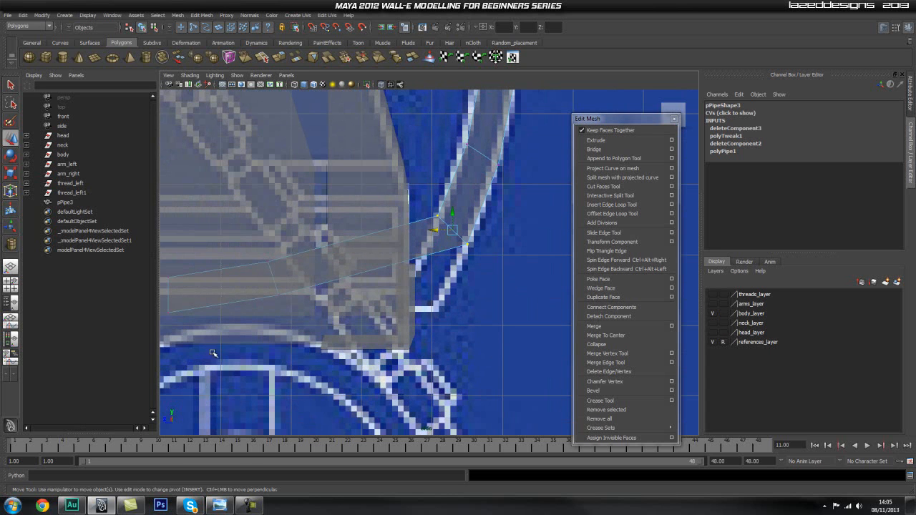
{"action": "middle_click_drag", "start_coordinate": [280, 291], "coordinate": [509, 293]}
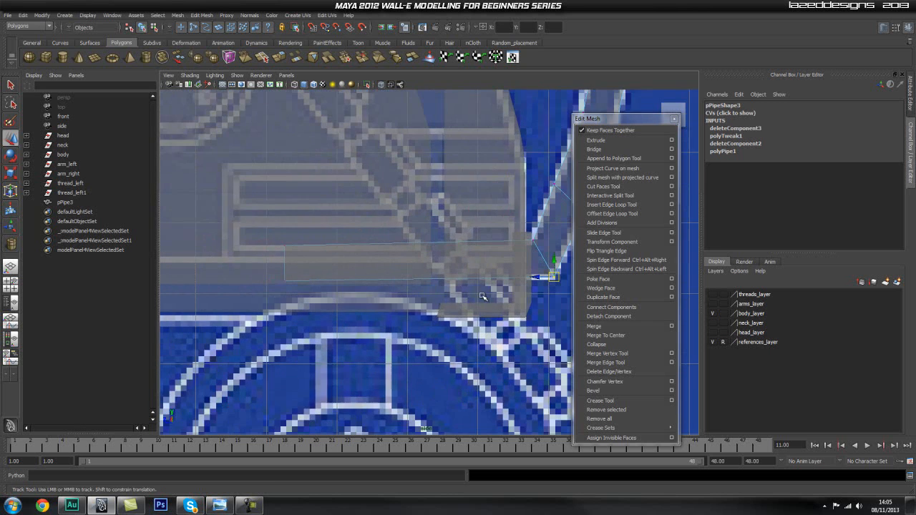
{"action": "left_click_drag", "start_coordinate": [267, 233], "coordinate": [315, 294]}
{"action": "left_click_drag", "start_coordinate": [269, 262], "coordinate": [429, 260]}
{"action": "middle_click_drag", "start_coordinate": [430, 260], "coordinate": [353, 298], "text": "alt"}
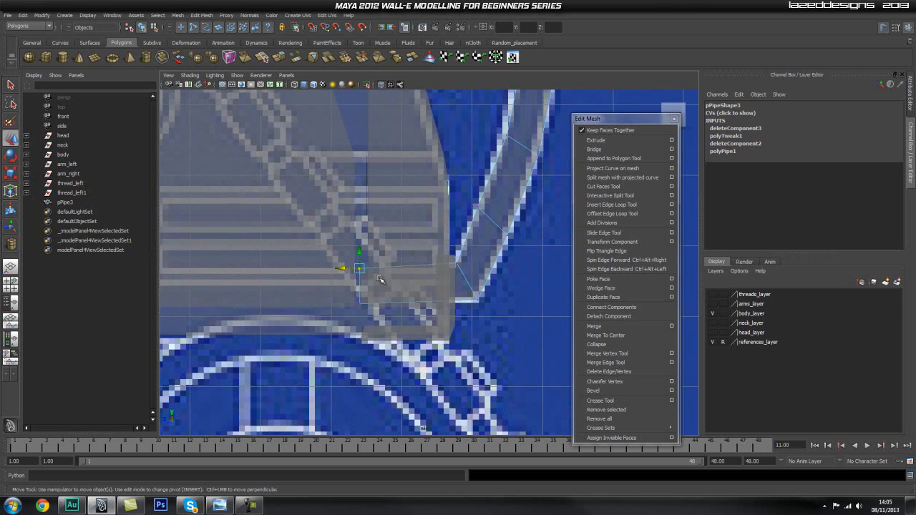
{"action": "left_click", "coordinate": [361, 252]}
{"action": "left_click_drag", "start_coordinate": [359, 264], "coordinate": [359, 302]}
{"action": "left_click", "coordinate": [358, 285]}
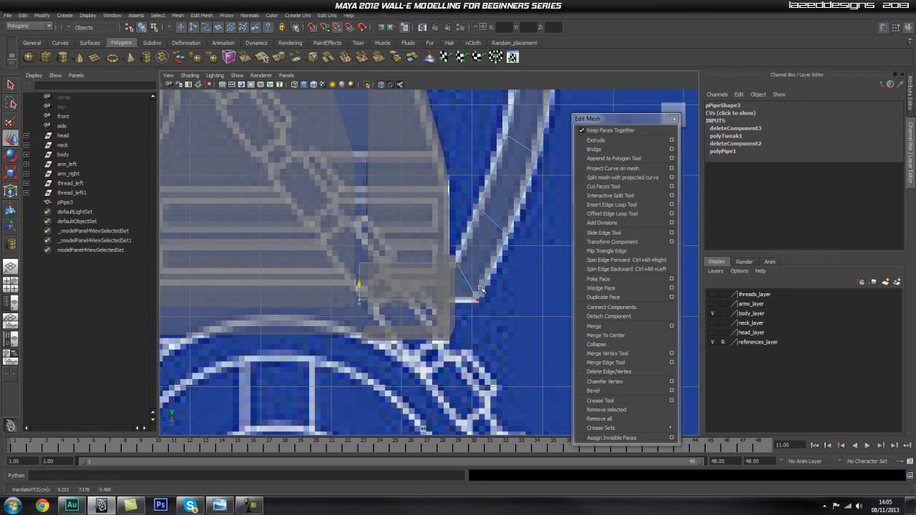
Return to the perspective view, frame the curved pipe and turn off X-ray shading.
{"action": "scroll", "coordinate": [496, 262], "scroll_direction": "down", "scroll_amount": 5}
{"action": "key", "text": "q"}
{"action": "right_click", "coordinate": [437, 243]}
{"action": "key", "text": "space"}
{"action": "left_click_drag", "start_coordinate": [445, 262], "coordinate": [481, 274]}
{"action": "scroll", "coordinate": [473, 281], "scroll_direction": "up", "scroll_amount": 4}
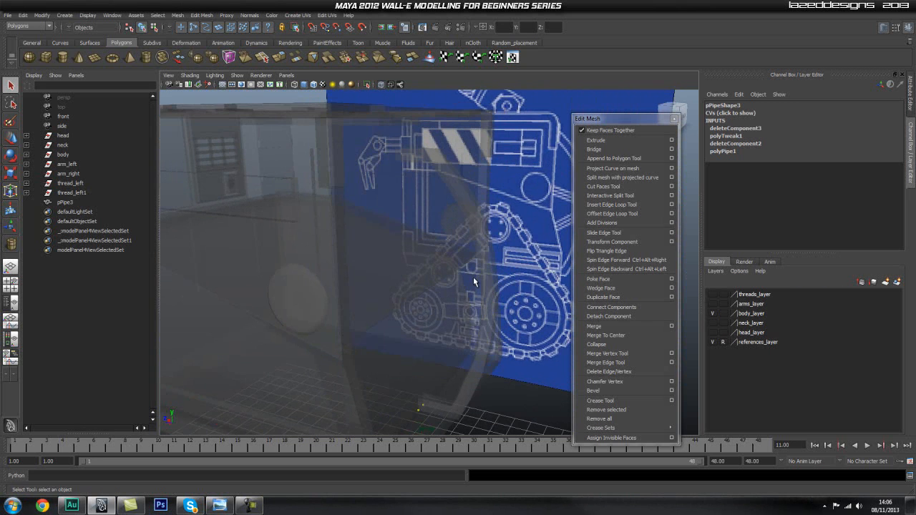
{"action": "left_click", "coordinate": [490, 273]}
{"action": "key", "text": "f"}
{"action": "left_click", "coordinate": [380, 84]}
Move the curved pipe sideways to the edge of the body, at about Translate X 5.189.
{"action": "key", "text": "w"}
{"action": "left_click_drag", "start_coordinate": [375, 226], "coordinate": [442, 275]}
{"action": "left_click", "coordinate": [319, 256]}
{"action": "left_click", "coordinate": [467, 254]}
{"action": "left_click", "coordinate": [489, 271]}
{"action": "left_click", "coordinate": [426, 261]}
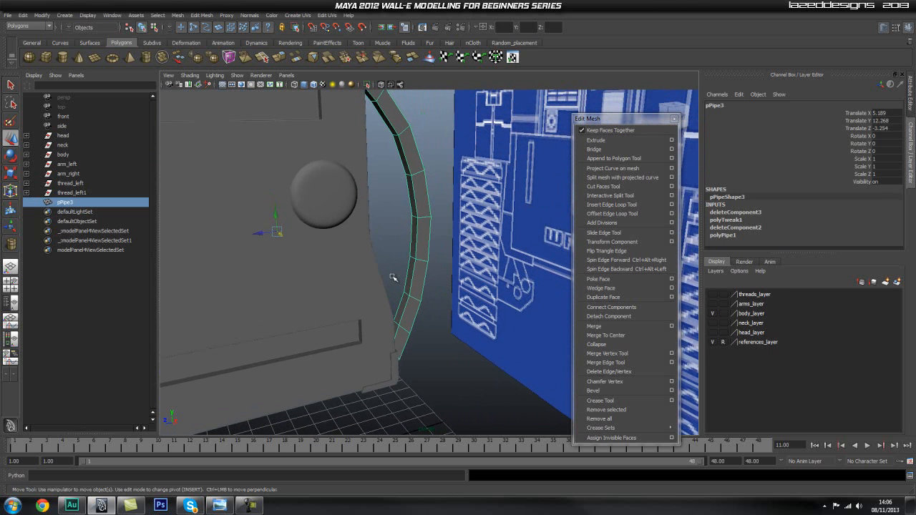
Duplicate the curved pipe and offset the copy inward to about Translate X 4.889 and Translate Z -2.797.
{"action": "key", "text": "ctrl+d"}
{"action": "left_click_drag", "start_coordinate": [253, 235], "coordinate": [245, 237]}
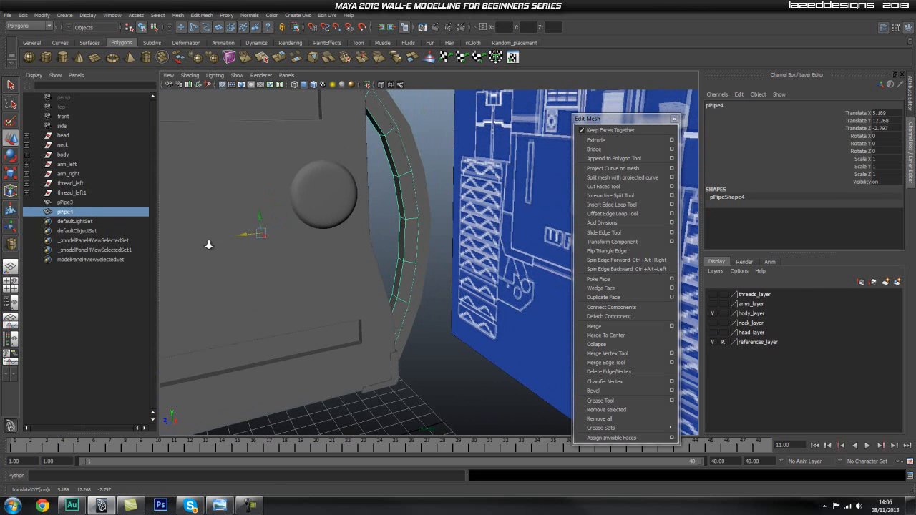
{"action": "right_click_drag", "start_coordinate": [216, 244], "coordinate": [344, 260], "text": "alt"}
{"action": "middle_click_drag", "start_coordinate": [344, 260], "coordinate": [344, 279], "text": "alt"}
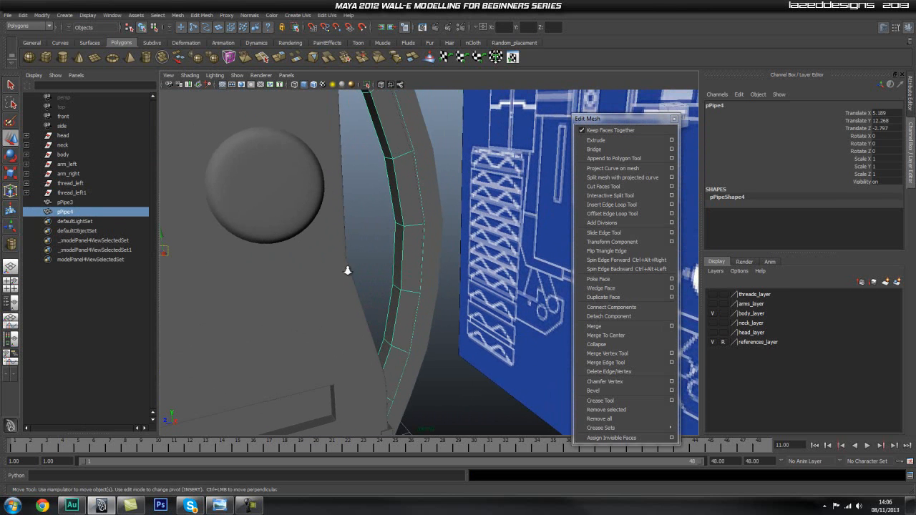
{"action": "right_click_drag", "start_coordinate": [348, 272], "coordinate": [189, 258], "text": "alt"}
{"action": "left_click_drag", "start_coordinate": [217, 260], "coordinate": [212, 258]}
{"action": "key", "text": "ctrl+z"}
{"action": "left_click_drag", "start_coordinate": [261, 304], "coordinate": [305, 305], "text": "alt"}
{"action": "left_click_drag", "start_coordinate": [213, 273], "coordinate": [203, 274]}
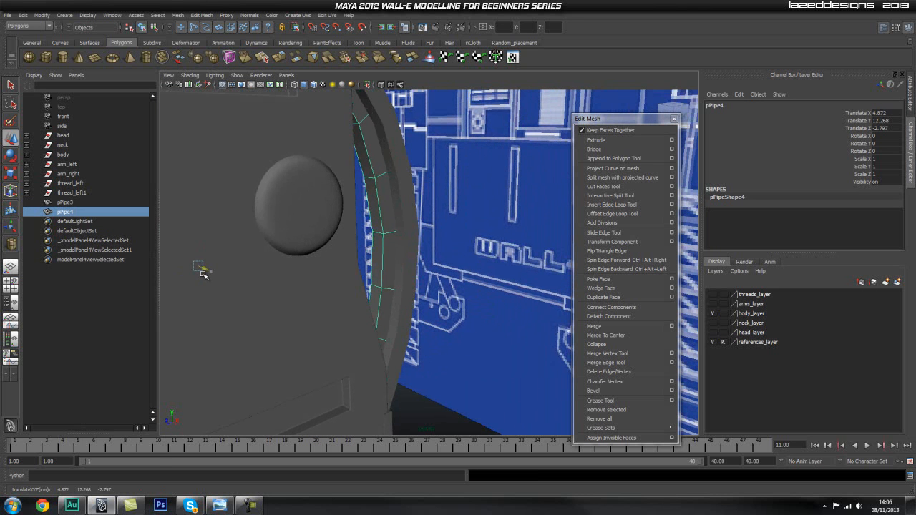
Examine from several angles how the inner copy sits against the outer pipe.
{"action": "left_click_drag", "start_coordinate": [411, 247], "coordinate": [594, 260], "text": "alt"}
{"action": "middle_click_drag", "start_coordinate": [501, 258], "coordinate": [240, 227], "text": "alt"}
{"action": "right_click_drag", "start_coordinate": [233, 240], "coordinate": [276, 260], "text": "alt"}
{"action": "left_click_drag", "start_coordinate": [275, 260], "coordinate": [344, 258], "text": "alt"}
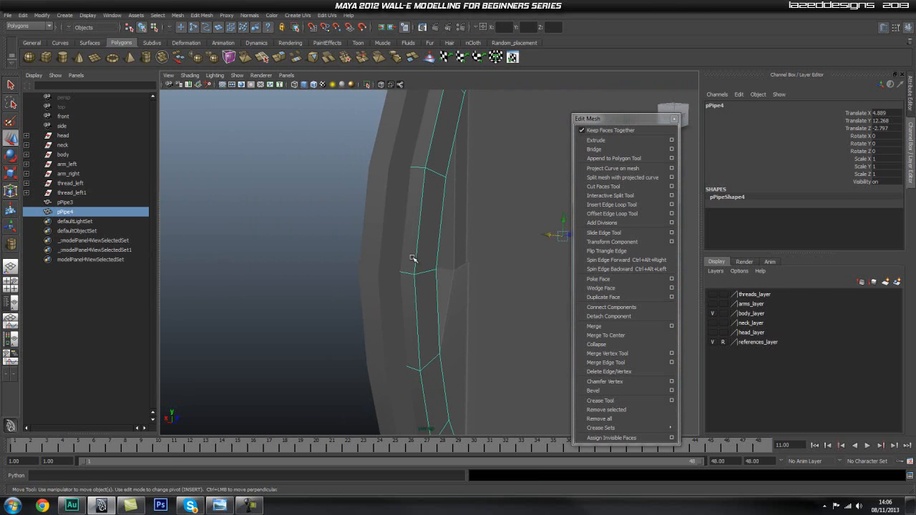
{"action": "left_click_drag", "start_coordinate": [420, 204], "coordinate": [458, 288], "text": "alt"}
{"action": "left_click", "coordinate": [431, 282]}
{"action": "right_click_drag", "start_coordinate": [421, 282], "coordinate": [423, 293], "text": "alt"}
{"action": "left_click_drag", "start_coordinate": [424, 293], "coordinate": [439, 225], "text": "alt"}
{"action": "left_click", "coordinate": [434, 280]}
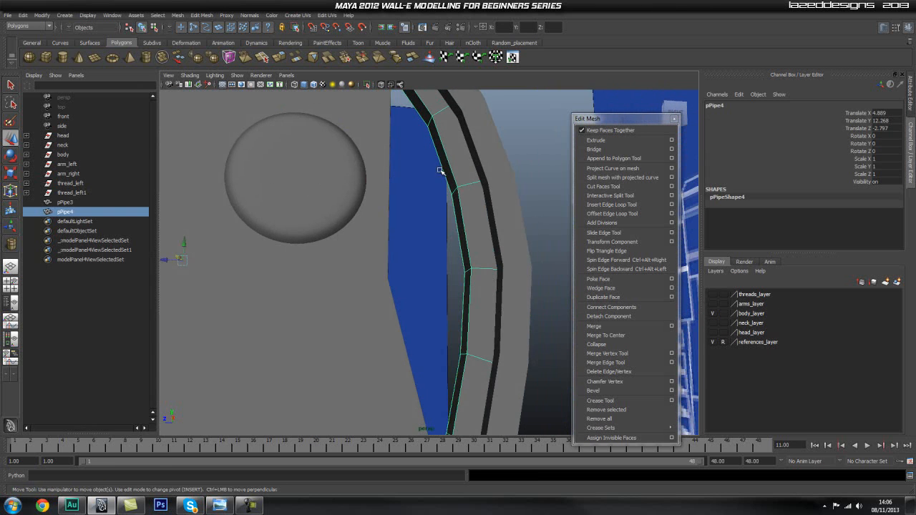
Isolate the inner pipe copy and examine its shape from several angles.
{"action": "left_click", "coordinate": [368, 84]}
{"action": "left_click_drag", "start_coordinate": [344, 236], "coordinate": [368, 208], "text": "alt"}
{"action": "middle_click_drag", "start_coordinate": [378, 255], "coordinate": [384, 313], "text": "alt"}
{"action": "left_click_drag", "start_coordinate": [385, 313], "coordinate": [414, 308], "text": "alt"}
{"action": "left_click_drag", "start_coordinate": [410, 179], "coordinate": [393, 153], "text": "alt"}
{"action": "middle_click_drag", "start_coordinate": [393, 154], "coordinate": [409, 197], "text": "alt"}
{"action": "left_click_drag", "start_coordinate": [409, 196], "coordinate": [421, 215], "text": "alt"}
Show the whole model again with X-ray shading and examine where both ends of the inner copy meet the body.
{"action": "left_click", "coordinate": [367, 84]}
{"action": "mouse_move", "coordinate": [386, 176]}
{"action": "left_mouse_down", "text": "alt"}
{"action": "mouse_move", "coordinate": [410, 158]}
{"action": "mouse_move", "coordinate": [370, 147]}
{"action": "mouse_move", "coordinate": [453, 200]}
{"action": "mouse_move", "coordinate": [450, 192]}
{"action": "mouse_move", "coordinate": [471, 228]}
{"action": "mouse_move", "coordinate": [465, 218]}
{"action": "left_mouse_up", "text": "alt"}
{"action": "left_click", "coordinate": [382, 84]}
{"action": "middle_click_drag", "start_coordinate": [465, 218], "coordinate": [465, 175], "text": "alt"}
{"action": "left_click_drag", "start_coordinate": [466, 175], "coordinate": [491, 247], "text": "alt"}
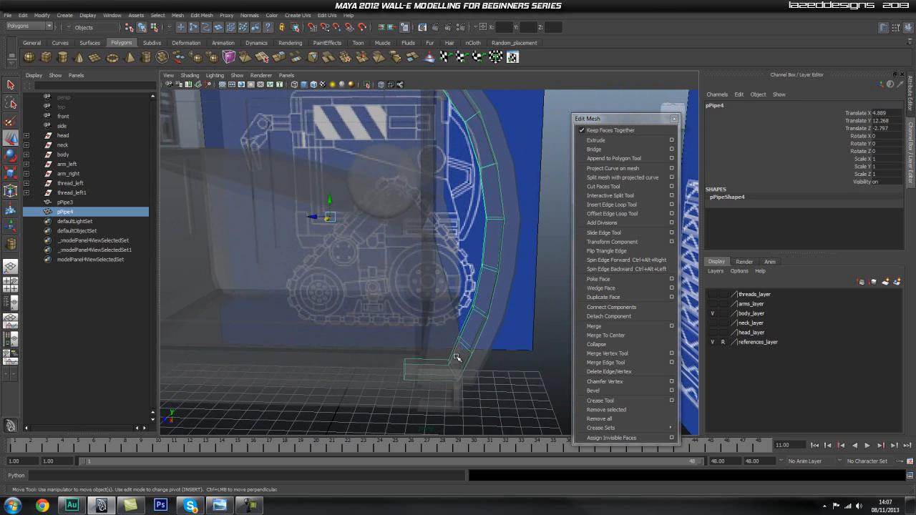
{"action": "left_click_drag", "start_coordinate": [484, 173], "coordinate": [485, 236], "text": "alt"}
{"action": "left_click_drag", "start_coordinate": [419, 98], "coordinate": [408, 174], "text": "alt"}
{"action": "left_click_drag", "start_coordinate": [451, 253], "coordinate": [384, 209], "text": "alt"}
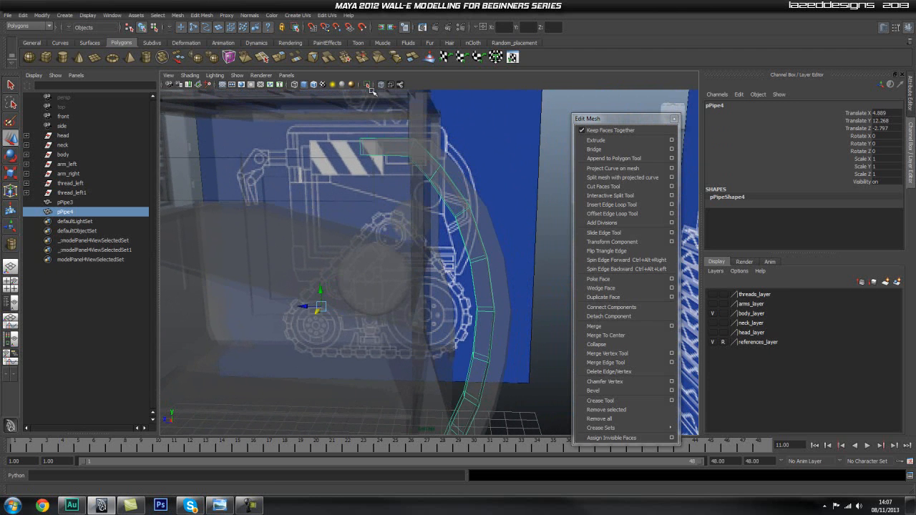
Isolate the inner pipe copy, turn off X-ray shading and bring its upper end close into view.
{"action": "left_click", "coordinate": [366, 84]}
{"action": "left_click_drag", "start_coordinate": [402, 182], "coordinate": [445, 205], "text": "alt"}
{"action": "left_click", "coordinate": [382, 85]}
{"action": "right_click_drag", "start_coordinate": [368, 145], "coordinate": [552, 222], "text": "alt"}
{"action": "middle_click_drag", "start_coordinate": [552, 222], "coordinate": [434, 188], "text": "alt"}
{"action": "middle_click_drag", "start_coordinate": [480, 148], "coordinate": [452, 210], "text": "alt"}
Select all faces along the concave inner side of the curved pipe copy and delete them.
{"action": "right_click", "coordinate": [447, 127]}
{"action": "right_click_drag", "start_coordinate": [447, 128], "coordinate": [448, 149]}
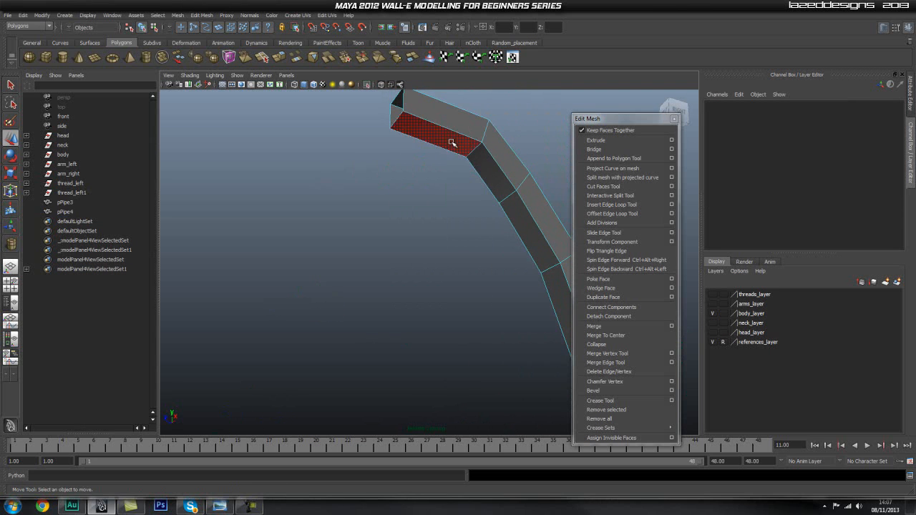
{"action": "left_click", "coordinate": [452, 141]}
{"action": "left_click", "coordinate": [489, 174], "text": "shift"}
{"action": "left_click", "coordinate": [527, 233], "text": "shift"}
{"action": "middle_click_drag", "start_coordinate": [479, 314], "coordinate": [445, 266], "text": "alt"}
{"action": "left_click", "coordinate": [525, 252], "text": "shift"}
{"action": "right_click_drag", "start_coordinate": [478, 323], "coordinate": [451, 329], "text": "alt"}
{"action": "middle_click_drag", "start_coordinate": [451, 329], "coordinate": [437, 251], "text": "alt"}
{"action": "left_click", "coordinate": [505, 247], "text": "shift"}
{"action": "left_click", "coordinate": [508, 303], "text": "shift"}
{"action": "right_click_drag", "start_coordinate": [425, 350], "coordinate": [370, 351], "text": "alt"}
{"action": "middle_click_drag", "start_coordinate": [370, 350], "coordinate": [363, 268], "text": "alt"}
{"action": "left_click", "coordinate": [448, 260], "text": "shift"}
{"action": "left_click", "coordinate": [444, 288], "text": "shift"}
{"action": "left_click", "coordinate": [370, 282]}
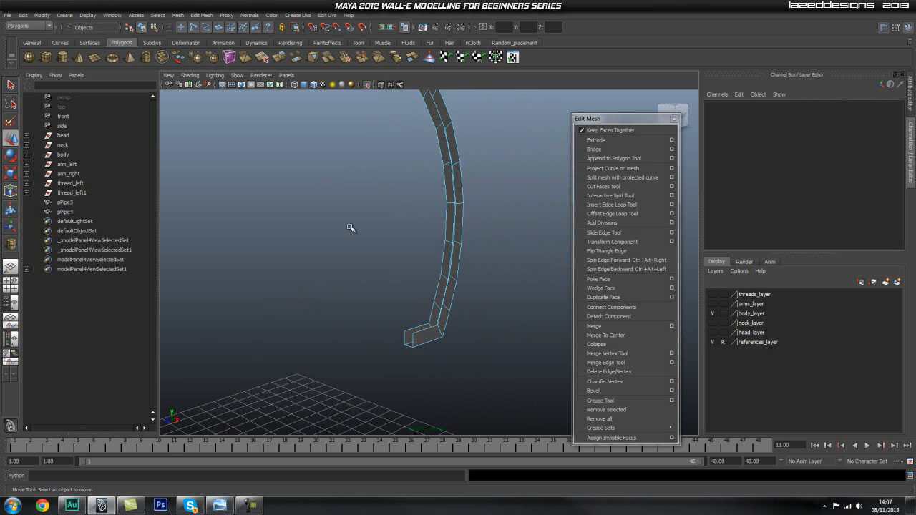
Select the open border edges along the curved section on both sides, leaving out the straight end segments.
{"action": "left_click_drag", "start_coordinate": [399, 168], "coordinate": [374, 279], "text": "alt"}
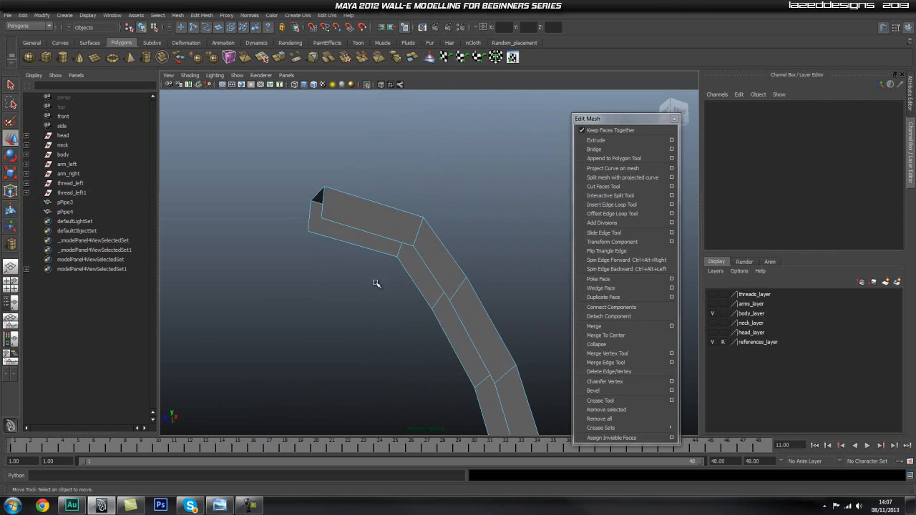
{"action": "key", "text": "q"}
{"action": "right_click_drag", "start_coordinate": [415, 277], "coordinate": [413, 244]}
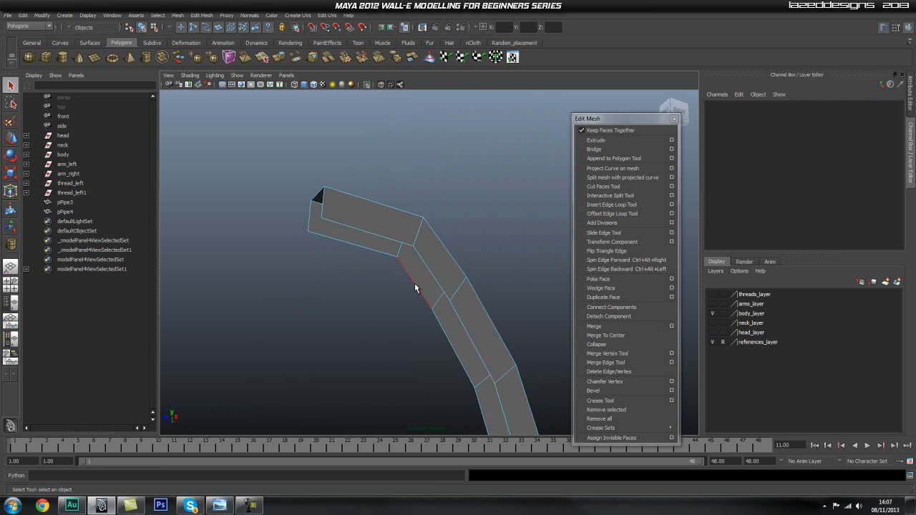
{"action": "left_click", "coordinate": [415, 284]}
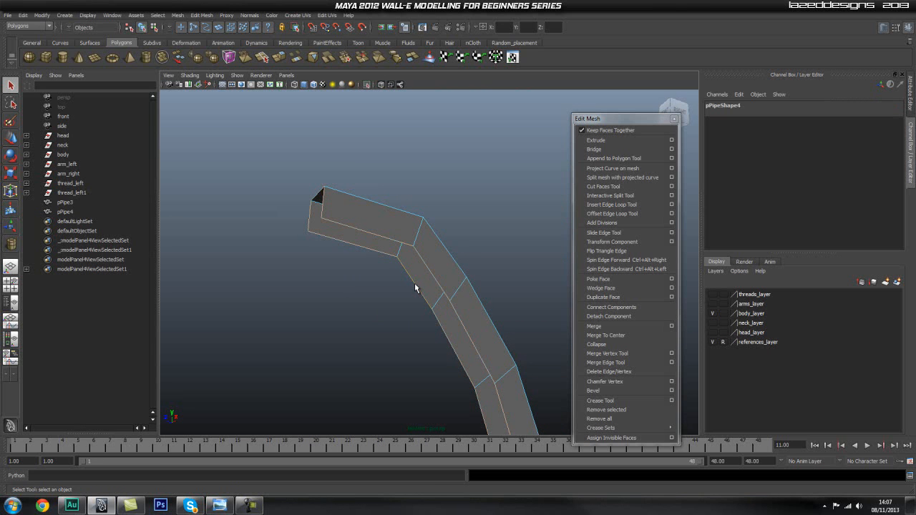
{"action": "left_click_drag", "start_coordinate": [433, 278], "coordinate": [411, 262], "text": "alt"}
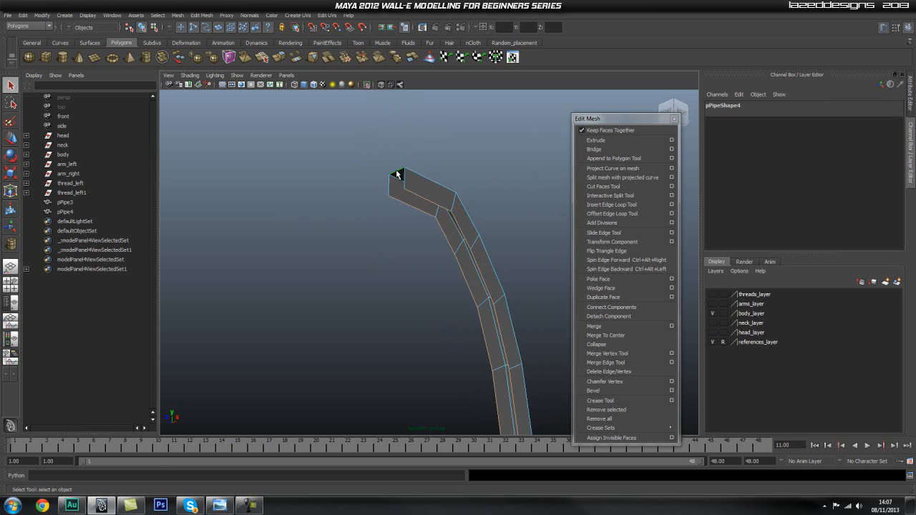
{"action": "right_click_drag", "start_coordinate": [429, 261], "coordinate": [389, 266], "text": "alt"}
{"action": "mouse_move", "coordinate": [410, 277]}
{"action": "middle_mouse_down", "text": "alt"}
{"action": "mouse_move", "coordinate": [407, 186]}
{"action": "mouse_move", "coordinate": [386, 79]}
{"action": "middle_mouse_up", "text": "alt"}
{"action": "middle_click_drag", "start_coordinate": [393, 275], "coordinate": [354, 57], "text": "alt"}
{"action": "right_click_drag", "start_coordinate": [313, 267], "coordinate": [348, 268], "text": "alt"}
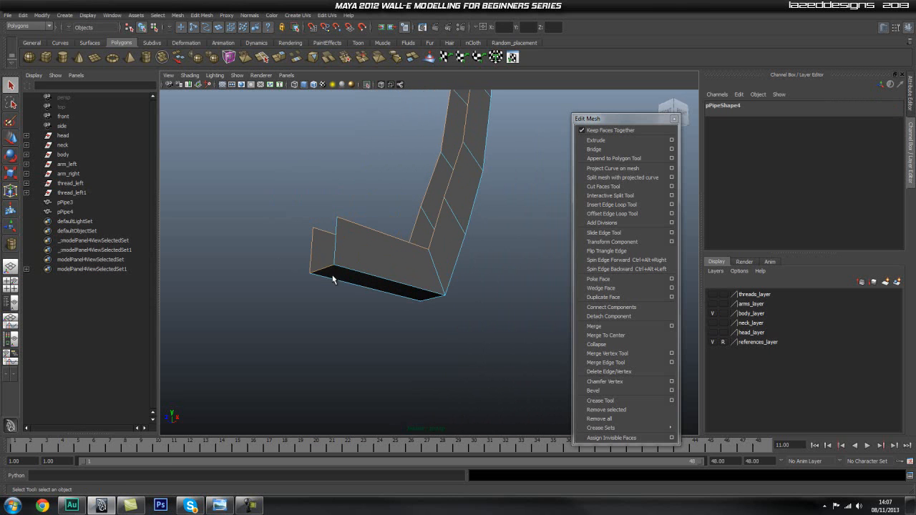
{"action": "left_click_drag", "start_coordinate": [449, 161], "coordinate": [382, 353], "text": "alt"}
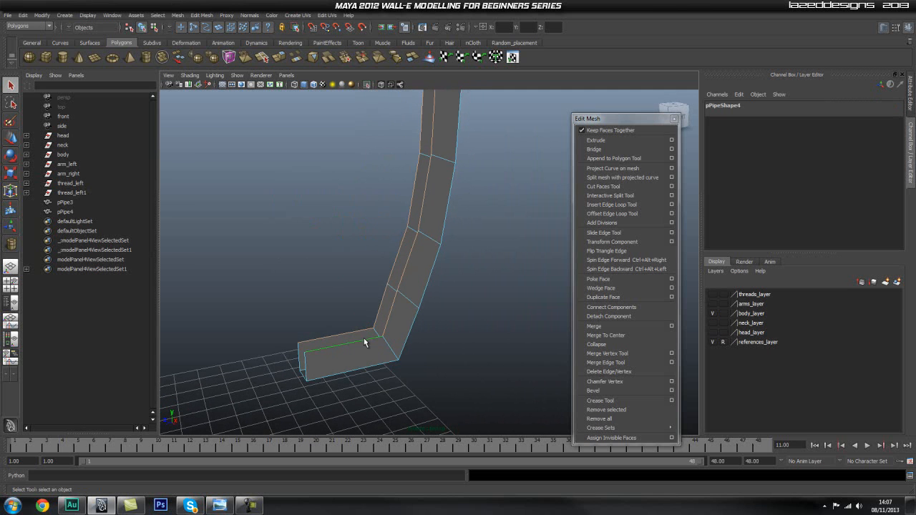
{"action": "middle_click_drag", "start_coordinate": [332, 273], "coordinate": [371, 223], "text": "alt"}
{"action": "left_click", "coordinate": [383, 164], "text": "shift"}
{"action": "right_click_drag", "start_coordinate": [378, 182], "coordinate": [254, 297], "text": "alt"}
{"action": "left_click_drag", "start_coordinate": [254, 296], "coordinate": [394, 246], "text": "alt"}
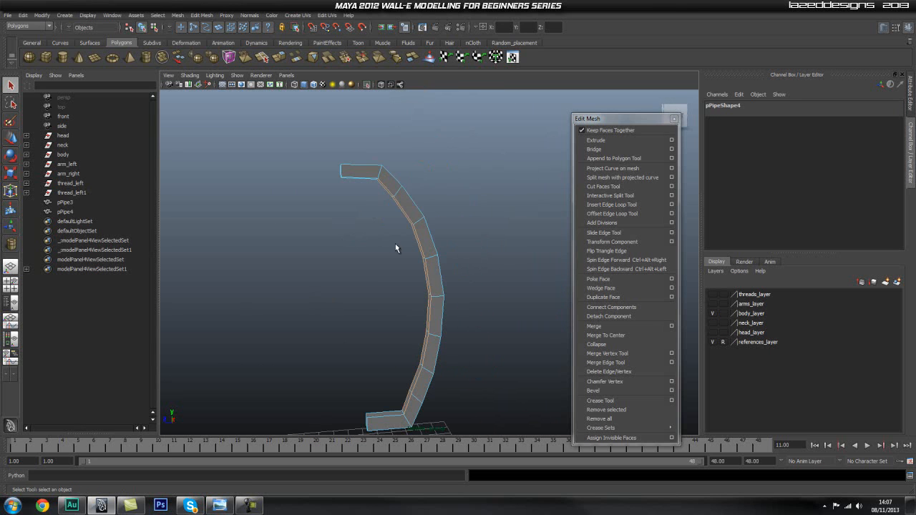
Extrude the selected border edges inward along Z and scale them flat into one straight vertical line.
{"action": "left_click", "coordinate": [609, 140]}
{"action": "middle_click_drag", "start_coordinate": [373, 232], "coordinate": [375, 167], "text": "alt"}
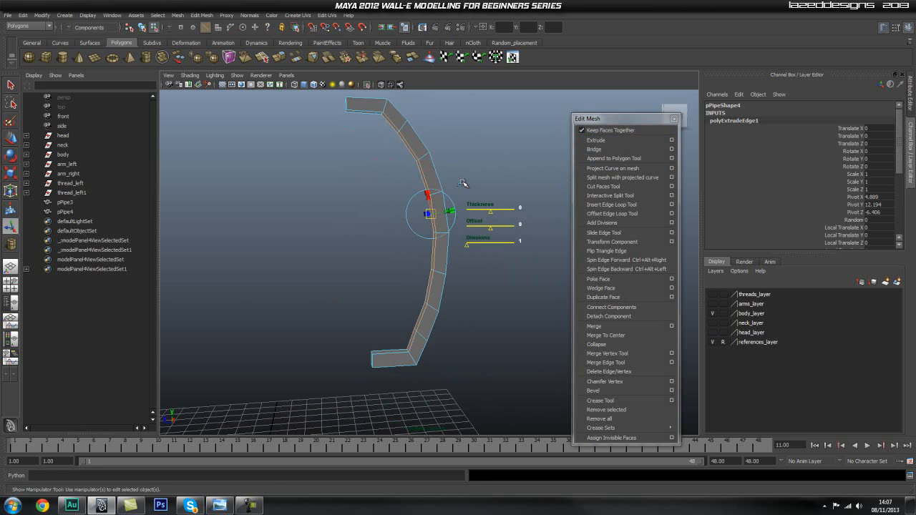
{"action": "key", "text": "w"}
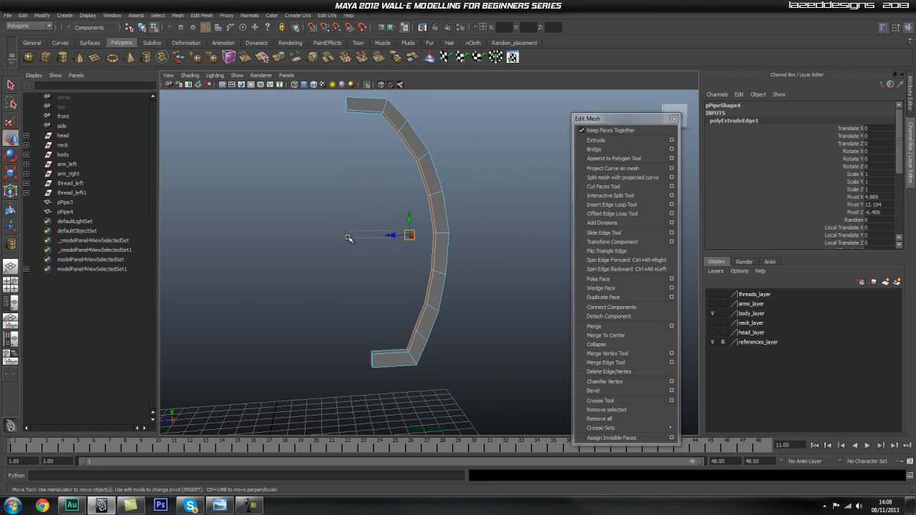
{"action": "left_click_drag", "start_coordinate": [351, 237], "coordinate": [351, 237]}
{"action": "key", "text": "ctrl+z"}
{"action": "middle_click_drag", "start_coordinate": [393, 235], "coordinate": [340, 239]}
{"action": "key", "text": "r"}
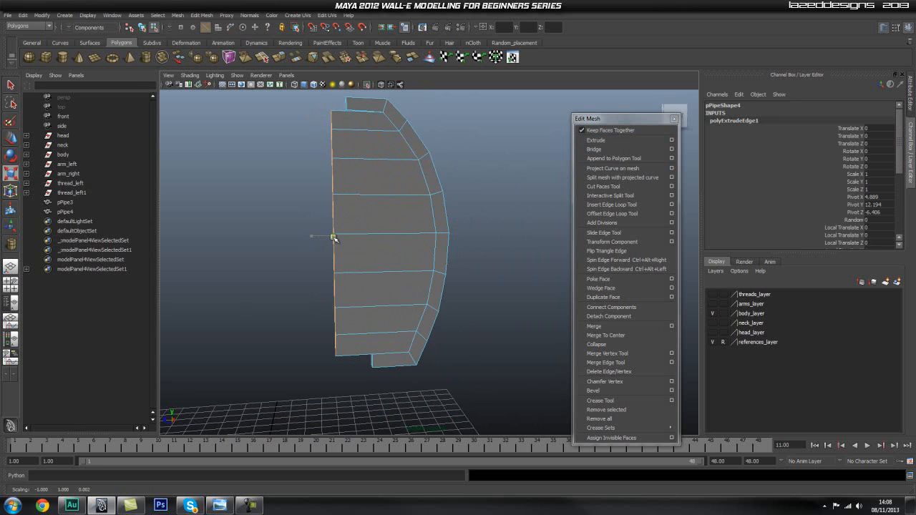
{"action": "left_click", "coordinate": [100, 193]}
{"action": "middle_click_drag", "start_coordinate": [216, 165], "coordinate": [239, 207], "text": "alt"}
{"action": "key", "text": "ctrl+z"}
Move the flattened edges along Z until they line up with the open end of the pipe's upper segment.
{"action": "key", "text": "w"}
{"action": "left_click_drag", "start_coordinate": [340, 284], "coordinate": [355, 282]}
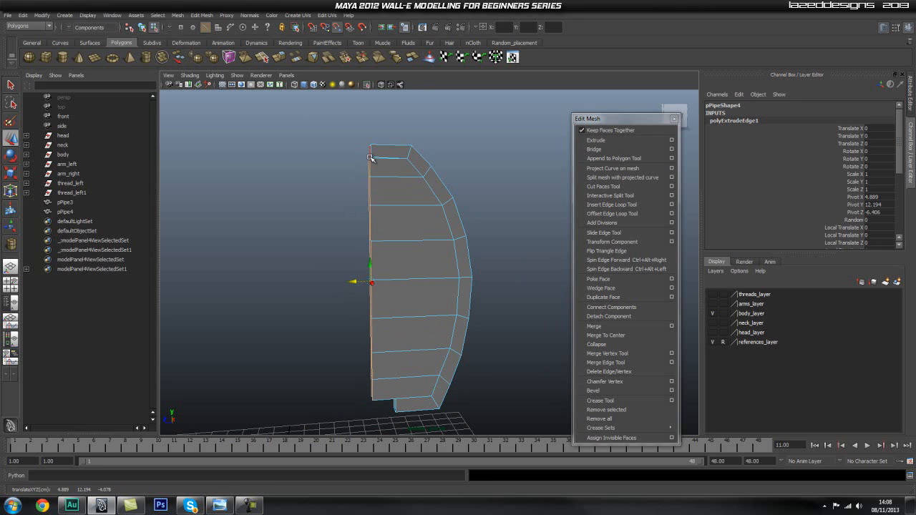
{"action": "middle_click_drag", "start_coordinate": [373, 158], "coordinate": [446, 354]}
Merge the extruded upper corner vertices on both sides into the matching vertices of the pipe's upper end.
{"action": "scroll", "coordinate": [196, 184], "scroll_direction": "up", "scroll_amount": 5}
{"action": "scroll", "coordinate": [413, 258], "scroll_direction": "up", "scroll_amount": 8}
{"action": "scroll", "coordinate": [405, 163], "scroll_direction": "down", "scroll_amount": 4}
{"action": "middle_click_drag", "start_coordinate": [366, 176], "coordinate": [370, 253], "text": "alt"}
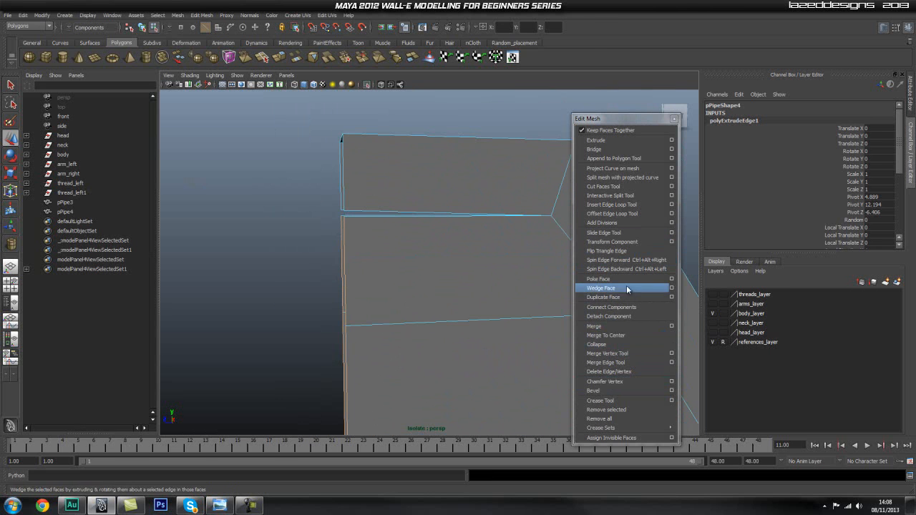
{"action": "left_click", "coordinate": [620, 356]}
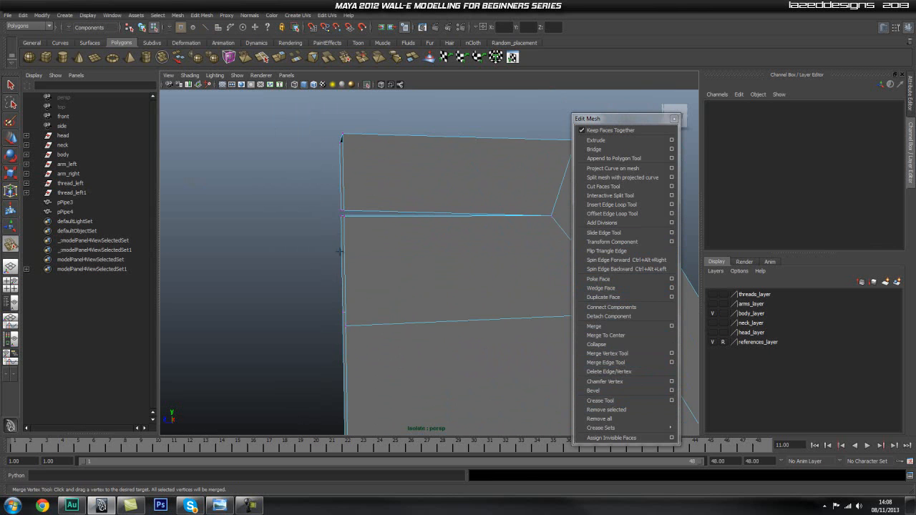
{"action": "left_click_drag", "start_coordinate": [350, 205], "coordinate": [351, 208]}
{"action": "key", "text": "space"}
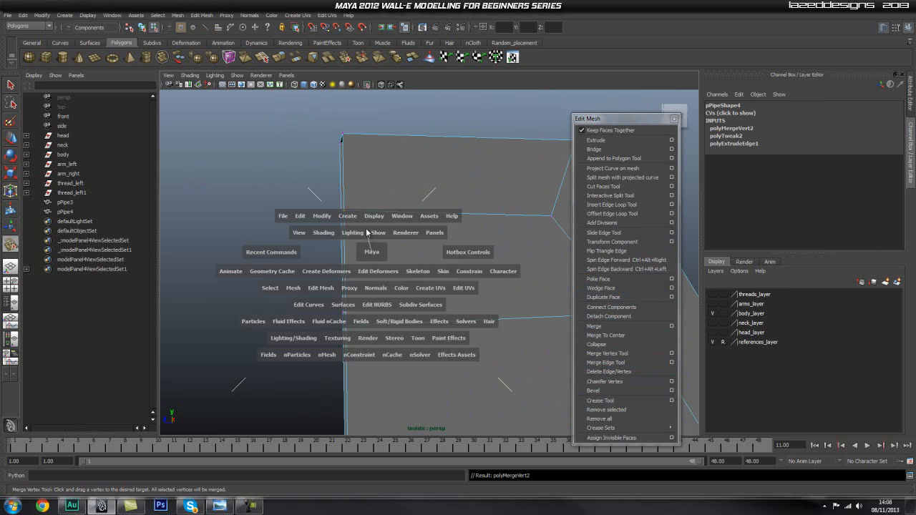
{"action": "left_click_drag", "start_coordinate": [352, 274], "coordinate": [369, 274], "text": "alt"}
{"action": "middle_click_drag", "start_coordinate": [521, 285], "coordinate": [505, 275], "text": "alt"}
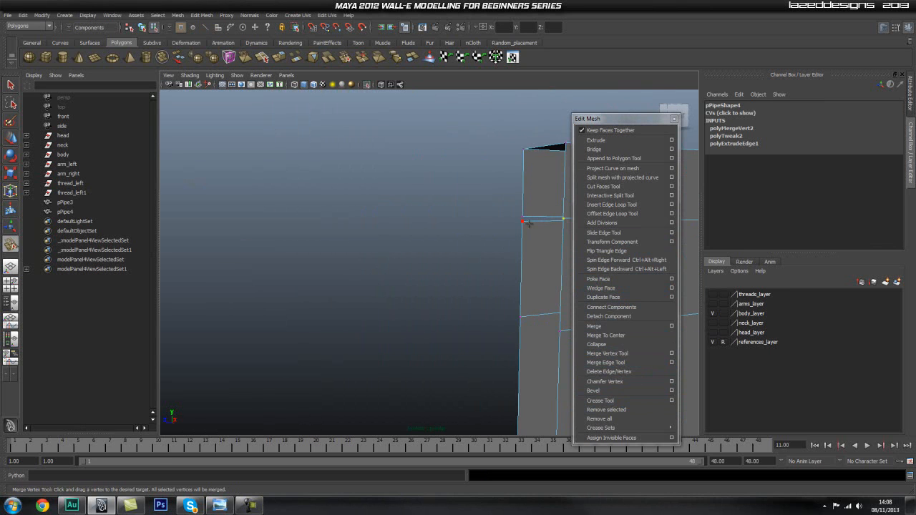
{"action": "left_click_drag", "start_coordinate": [523, 220], "coordinate": [522, 215]}
Merge the pipe's lower end vertices with the extruded corner vertices on both sides of the panel.
{"action": "left_click_drag", "start_coordinate": [489, 296], "coordinate": [472, 300], "text": "alt"}
{"action": "middle_click_drag", "start_coordinate": [474, 301], "coordinate": [454, 189], "text": "alt"}
{"action": "middle_click_drag", "start_coordinate": [476, 386], "coordinate": [462, 303], "text": "alt"}
{"action": "left_click_drag", "start_coordinate": [478, 311], "coordinate": [435, 306], "text": "alt"}
{"action": "middle_click_drag", "start_coordinate": [435, 306], "coordinate": [423, 316], "text": "alt"}
{"action": "left_click_drag", "start_coordinate": [348, 261], "coordinate": [348, 263]}
{"action": "left_click_drag", "start_coordinate": [364, 304], "coordinate": [464, 315], "text": "alt"}
{"action": "middle_click_drag", "start_coordinate": [377, 293], "coordinate": [322, 282], "text": "alt"}
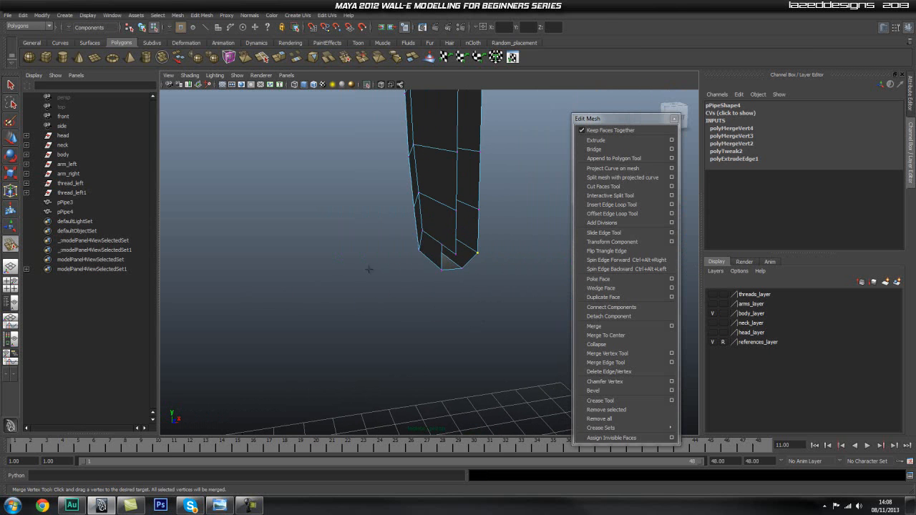
{"action": "left_click_drag", "start_coordinate": [455, 254], "coordinate": [455, 253]}
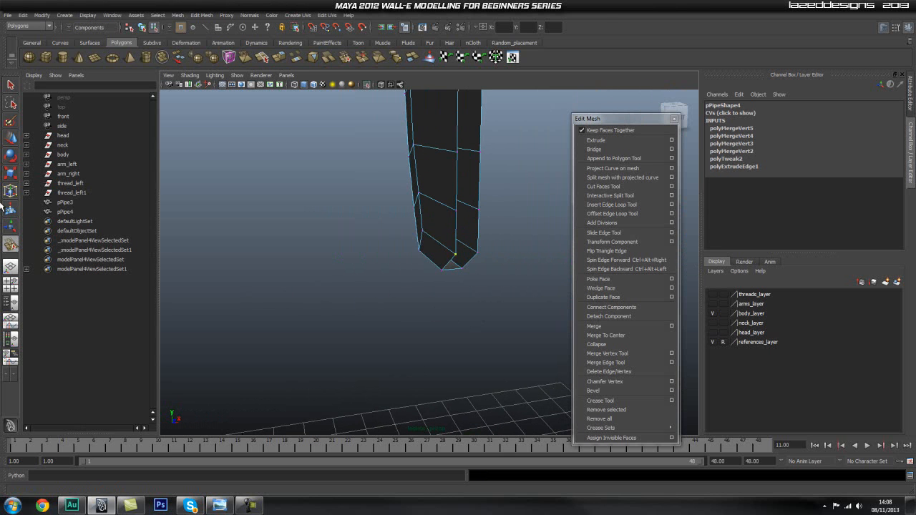
Enlarge the perspective view and align both bottom corner vertices with the panel's straight vertical edge.
{"action": "left_click", "coordinate": [10, 267]}
{"action": "left_click_drag", "start_coordinate": [370, 309], "coordinate": [435, 307], "text": "alt"}
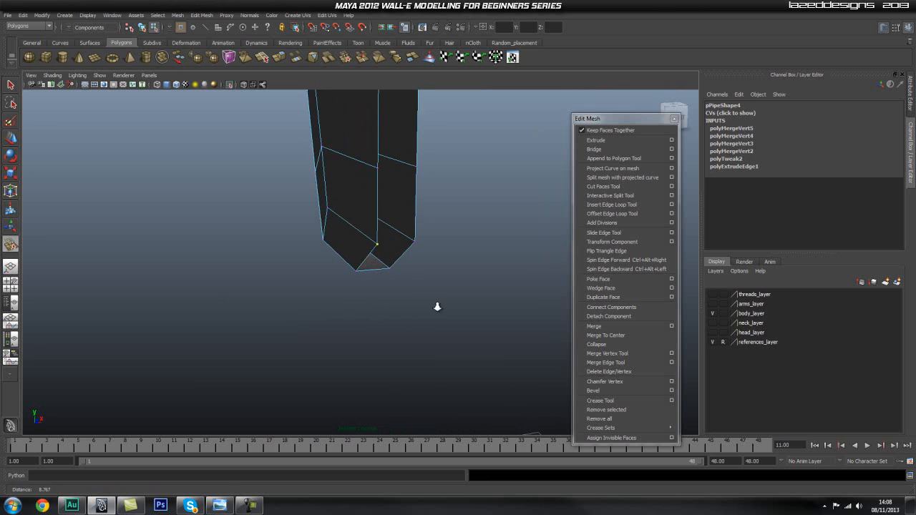
{"action": "key", "text": "q"}
{"action": "left_click", "coordinate": [357, 272]}
{"action": "key", "text": "f"}
{"action": "left_click_drag", "start_coordinate": [413, 358], "coordinate": [260, 349], "text": "alt"}
{"action": "right_click_drag", "start_coordinate": [260, 348], "coordinate": [282, 310], "text": "alt"}
{"action": "left_click_drag", "start_coordinate": [282, 310], "coordinate": [365, 321], "text": "alt"}
{"action": "key", "text": "w"}
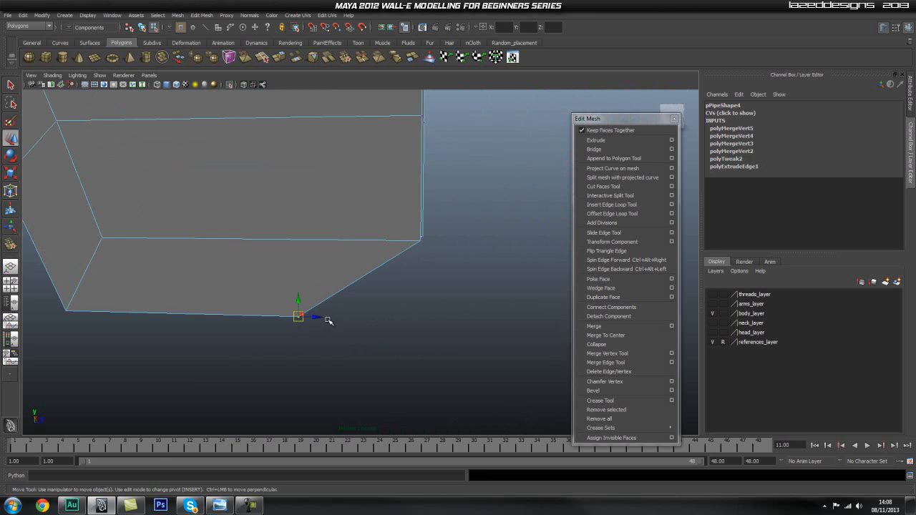
{"action": "middle_click_drag", "start_coordinate": [419, 243], "coordinate": [429, 242]}
{"action": "key", "text": "space"}
{"action": "left_click_drag", "start_coordinate": [449, 268], "coordinate": [321, 279]}
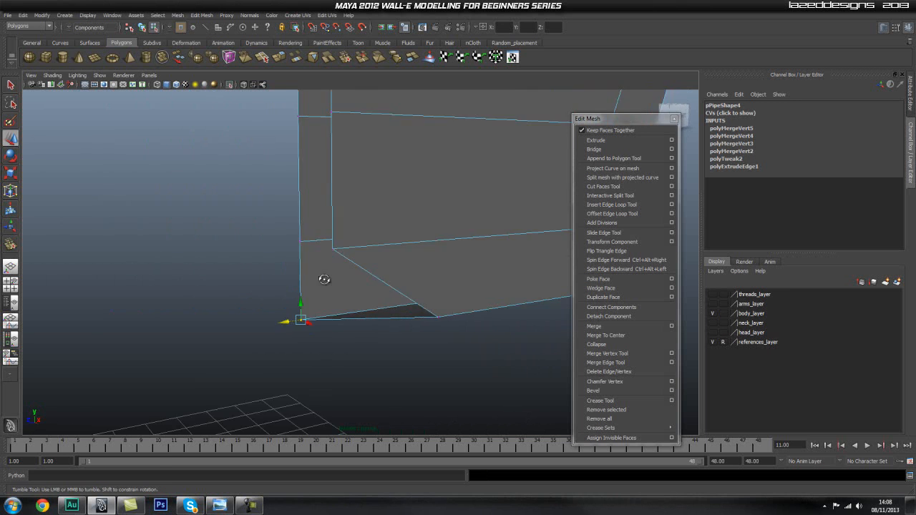
{"action": "left_click", "coordinate": [418, 328]}
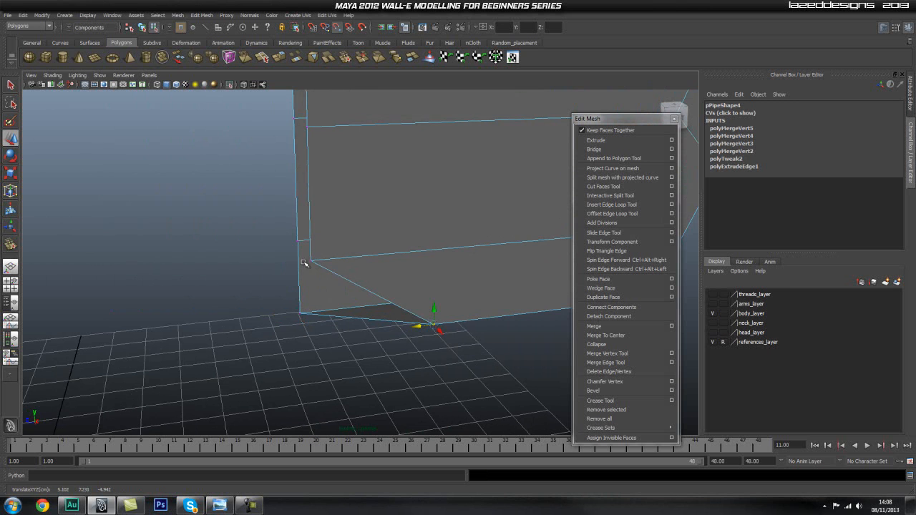
{"action": "middle_click_drag", "start_coordinate": [316, 265], "coordinate": [309, 261]}
Return to object mode, preview the closed panel smoothed and examine it before switching back to the unsmoothed display.
{"action": "left_click_drag", "start_coordinate": [286, 357], "coordinate": [347, 326], "text": "alt"}
{"action": "right_click_drag", "start_coordinate": [315, 369], "coordinate": [298, 273], "text": "alt"}
{"action": "middle_click_drag", "start_coordinate": [351, 272], "coordinate": [340, 397], "text": "alt"}
{"action": "right_click_drag", "start_coordinate": [365, 343], "coordinate": [357, 222], "text": "alt"}
{"action": "middle_click_drag", "start_coordinate": [323, 251], "coordinate": [335, 310], "text": "alt"}
{"action": "left_click_drag", "start_coordinate": [336, 310], "coordinate": [361, 291], "text": "alt"}
{"action": "key", "text": "q"}
{"action": "key", "text": "F8"}
{"action": "key", "text": "3"}
{"action": "left_click", "coordinate": [401, 266]}
{"action": "left_click", "coordinate": [455, 280]}
{"action": "left_click_drag", "start_coordinate": [321, 312], "coordinate": [468, 312], "text": "alt"}
{"action": "left_click", "coordinate": [385, 308]}
{"action": "key", "text": "1"}
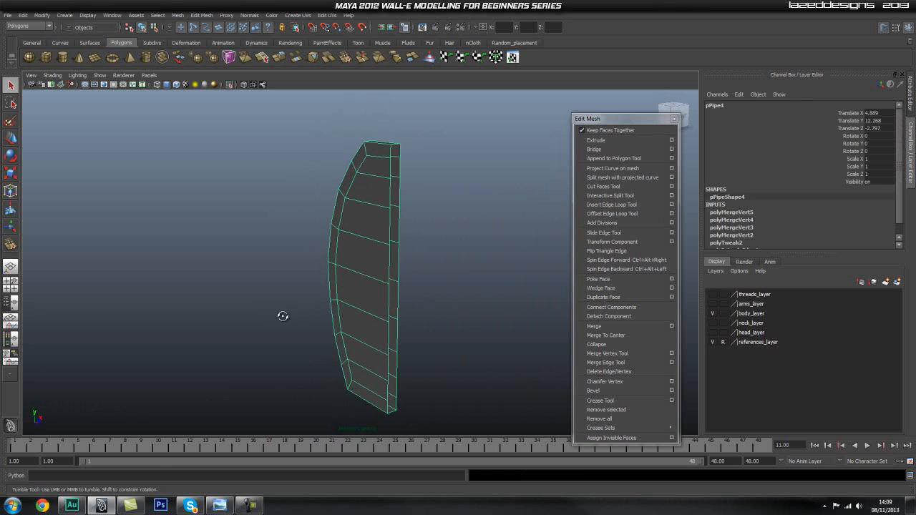
Examine the panel's upper corner and rim from several angles to judge where supporting edges are needed.
{"action": "left_click_drag", "start_coordinate": [264, 313], "coordinate": [417, 323], "text": "alt"}
{"action": "scroll", "coordinate": [362, 300], "scroll_direction": "up", "scroll_amount": 4}
{"action": "middle_click_drag", "start_coordinate": [264, 302], "coordinate": [271, 415], "text": "alt"}
{"action": "left_click_drag", "start_coordinate": [268, 333], "coordinate": [336, 328], "text": "alt"}
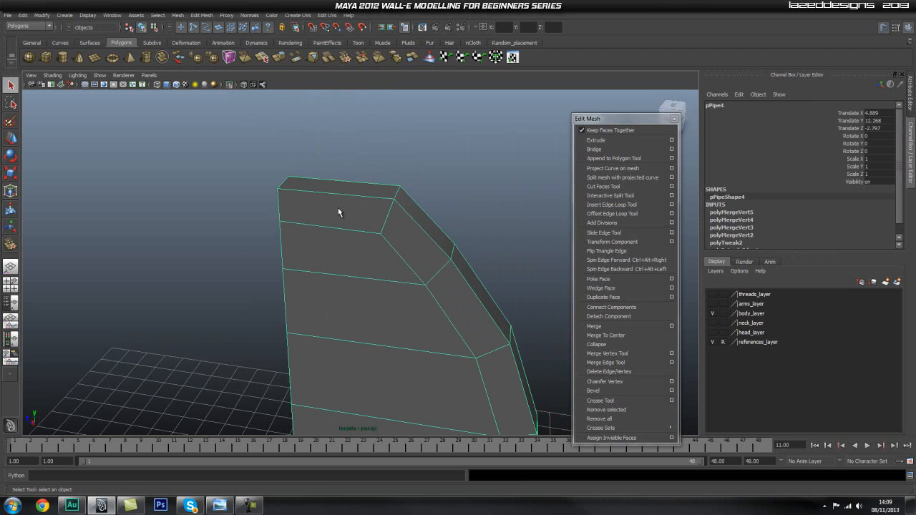
{"action": "middle_click_drag", "start_coordinate": [400, 270], "coordinate": [393, 192], "text": "alt"}
{"action": "middle_click_drag", "start_coordinate": [332, 166], "coordinate": [351, 287], "text": "alt"}
{"action": "scroll", "coordinate": [344, 232], "scroll_direction": "up", "scroll_amount": 3}
{"action": "left_click_drag", "start_coordinate": [265, 305], "coordinate": [307, 315], "text": "alt"}
{"action": "scroll", "coordinate": [312, 316], "scroll_direction": "down", "scroll_amount": 5}
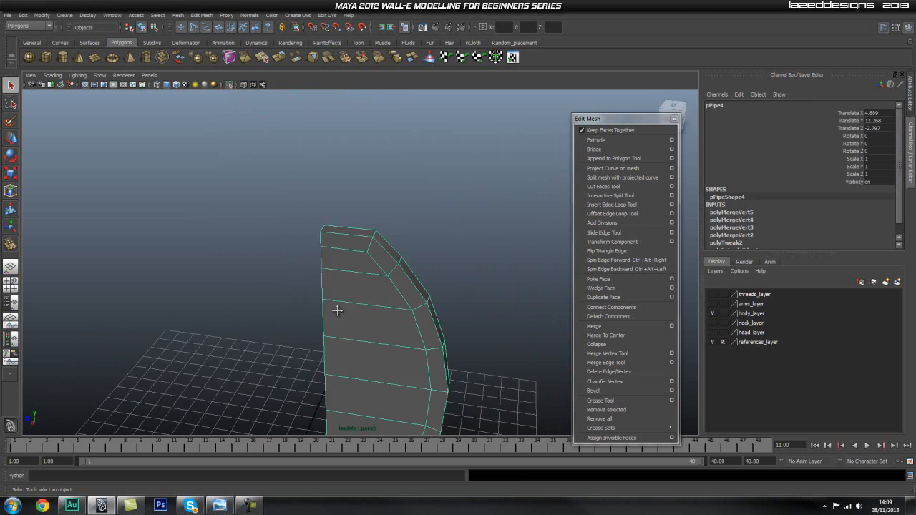
{"action": "middle_click_drag", "start_coordinate": [364, 426], "coordinate": [331, 335], "text": "alt"}
{"action": "middle_click_drag", "start_coordinate": [321, 166], "coordinate": [341, 267], "text": "alt"}
{"action": "scroll", "coordinate": [339, 265], "scroll_direction": "up", "scroll_amount": 3}
{"action": "middle_click_drag", "start_coordinate": [280, 227], "coordinate": [294, 293], "text": "alt"}
{"action": "scroll", "coordinate": [351, 291], "scroll_direction": "up", "scroll_amount": 3}
{"action": "middle_click_drag", "start_coordinate": [355, 292], "coordinate": [311, 249], "text": "alt"}
{"action": "scroll", "coordinate": [347, 268], "scroll_direction": "down", "scroll_amount": 3}
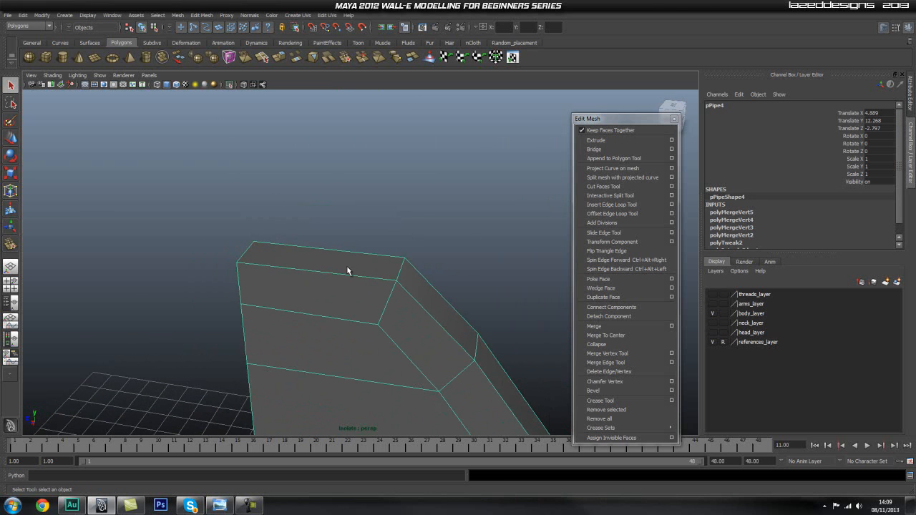
Insert supporting edge loops close to both rim edges, beside the straight vertical edge and around the side face's outline.
{"action": "left_click", "coordinate": [630, 205]}
{"action": "left_click_drag", "start_coordinate": [344, 278], "coordinate": [330, 296], "text": "alt"}
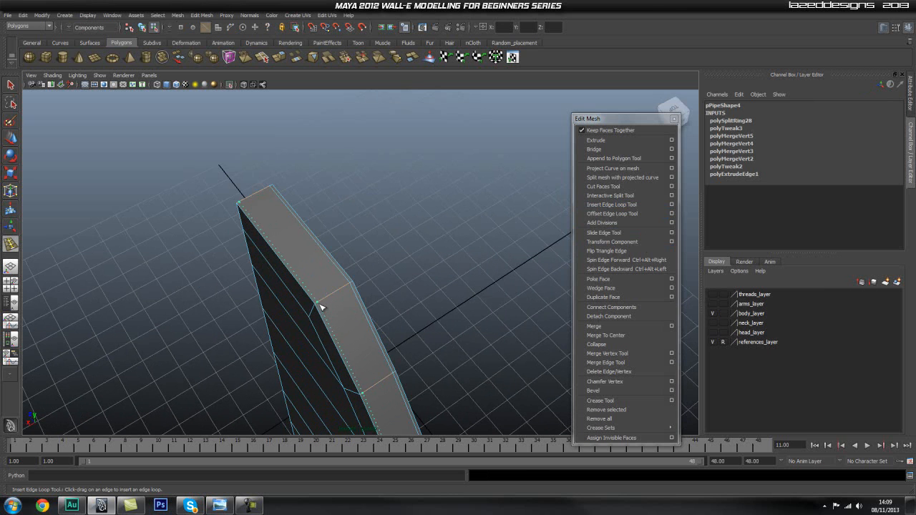
{"action": "left_click_drag", "start_coordinate": [320, 308], "coordinate": [320, 308]}
{"action": "left_click_drag", "start_coordinate": [320, 307], "coordinate": [339, 246], "text": "alt"}
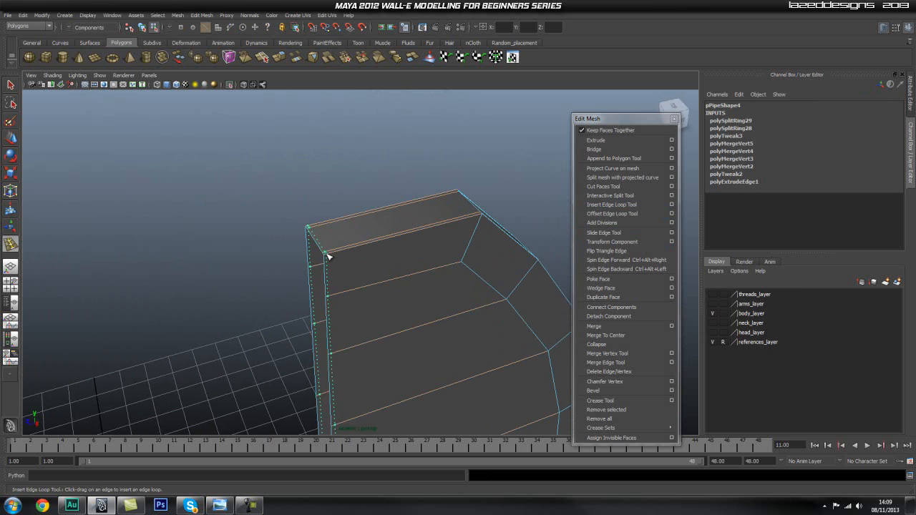
{"action": "left_click", "coordinate": [329, 257]}
{"action": "left_click_drag", "start_coordinate": [451, 286], "coordinate": [424, 218], "text": "alt"}
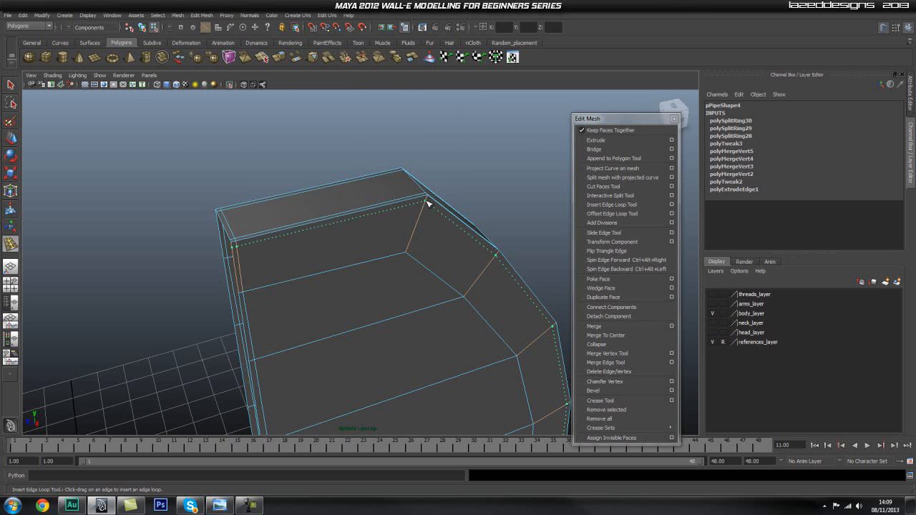
{"action": "left_click", "coordinate": [427, 200]}
Insert supporting edge loops on both sides of the panel's upper bend and beside its lower bend.
{"action": "left_click_drag", "start_coordinate": [427, 199], "coordinate": [320, 302], "text": "alt"}
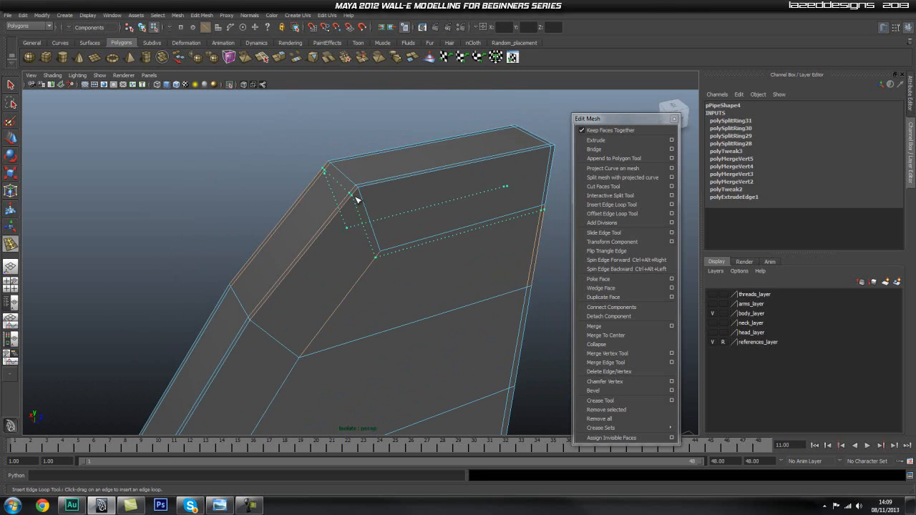
{"action": "left_click", "coordinate": [358, 196]}
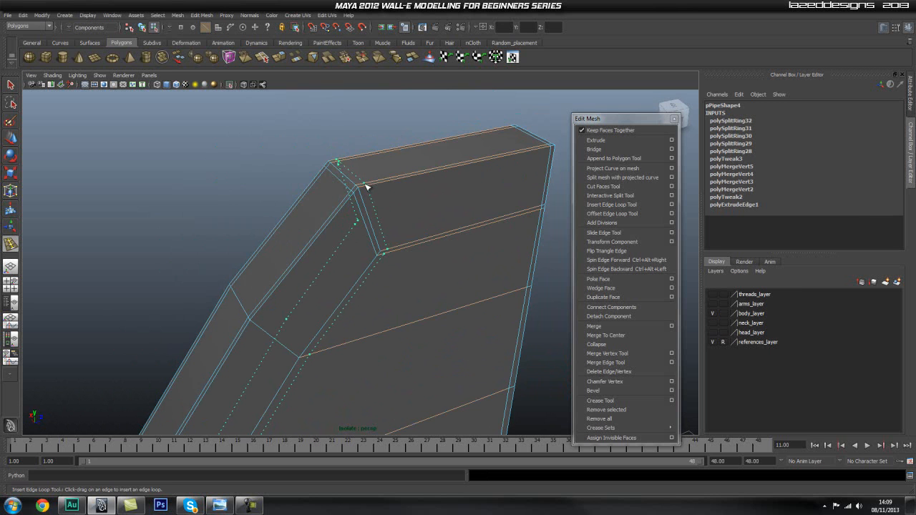
{"action": "left_click", "coordinate": [364, 187]}
{"action": "left_click_drag", "start_coordinate": [380, 205], "coordinate": [348, 233], "text": "alt"}
{"action": "right_click_drag", "start_coordinate": [348, 233], "coordinate": [424, 219], "text": "alt"}
{"action": "middle_click_drag", "start_coordinate": [423, 219], "coordinate": [397, 283], "text": "alt"}
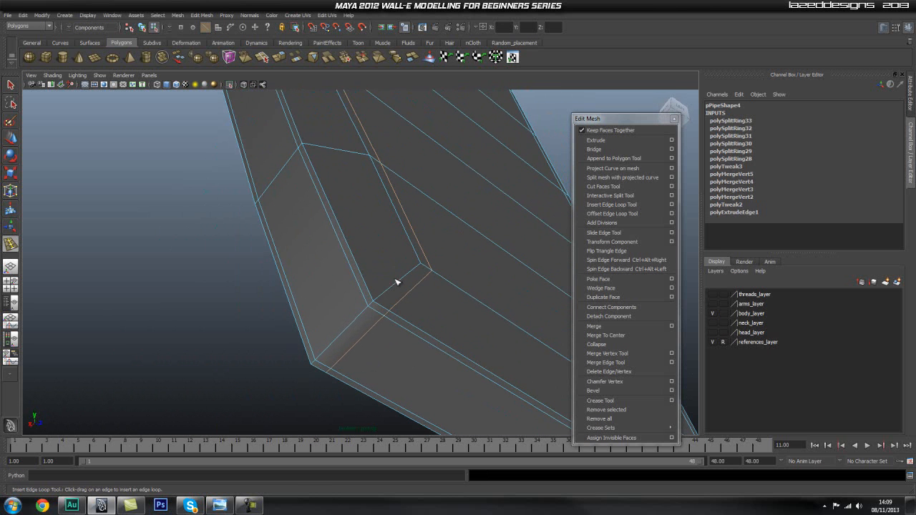
{"action": "left_click", "coordinate": [381, 317]}
Insert another edge loop on the panel, then leave the tool and inspect the smoothed upper corner.
{"action": "left_click_drag", "start_coordinate": [379, 313], "coordinate": [411, 334], "text": "alt"}
{"action": "middle_click_drag", "start_coordinate": [411, 333], "coordinate": [424, 265], "text": "alt"}
{"action": "left_click_drag", "start_coordinate": [425, 265], "coordinate": [342, 283], "text": "alt"}
{"action": "scroll", "coordinate": [353, 259], "scroll_direction": "down", "scroll_amount": 4}
{"action": "middle_click_drag", "start_coordinate": [349, 241], "coordinate": [348, 266], "text": "alt"}
{"action": "left_click_drag", "start_coordinate": [370, 139], "coordinate": [369, 143]}
{"action": "right_click_drag", "start_coordinate": [344, 205], "coordinate": [387, 194]}
{"action": "left_click", "coordinate": [459, 234]}
{"action": "left_click_drag", "start_coordinate": [459, 234], "coordinate": [285, 315], "text": "alt"}
{"action": "right_click_drag", "start_coordinate": [286, 313], "coordinate": [529, 273], "text": "alt"}
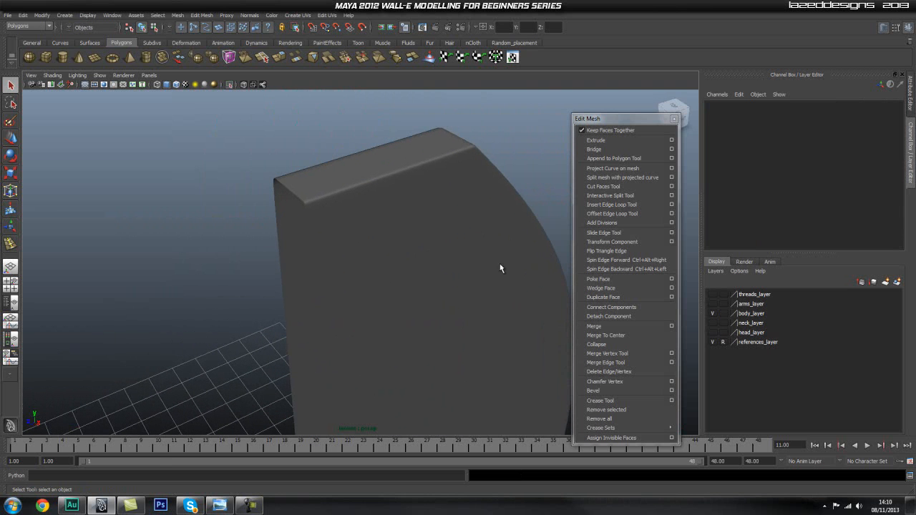
Add a further edge loop through the middle of the panel and compare its smoothed and unsmoothed shapes.
{"action": "left_click", "coordinate": [425, 263]}
{"action": "key", "text": "1"}
{"action": "left_click_drag", "start_coordinate": [348, 211], "coordinate": [323, 228], "text": "alt"}
{"action": "left_click", "coordinate": [630, 206]}
{"action": "right_click_drag", "start_coordinate": [434, 236], "coordinate": [443, 237]}
{"action": "key", "text": "3"}
{"action": "left_click", "coordinate": [261, 184]}
{"action": "mouse_move", "coordinate": [494, 265]}
{"action": "left_mouse_down", "text": "alt"}
{"action": "mouse_move", "coordinate": [472, 256]}
{"action": "mouse_move", "coordinate": [500, 260]}
{"action": "left_mouse_up", "text": "alt"}
{"action": "middle_click_drag", "start_coordinate": [409, 251], "coordinate": [431, 270], "text": "alt"}
{"action": "left_click", "coordinate": [434, 271]}
{"action": "key", "text": "1"}
{"action": "left_click_drag", "start_coordinate": [395, 286], "coordinate": [453, 280], "text": "alt"}
{"action": "middle_click_drag", "start_coordinate": [487, 279], "coordinate": [411, 277], "text": "alt"}
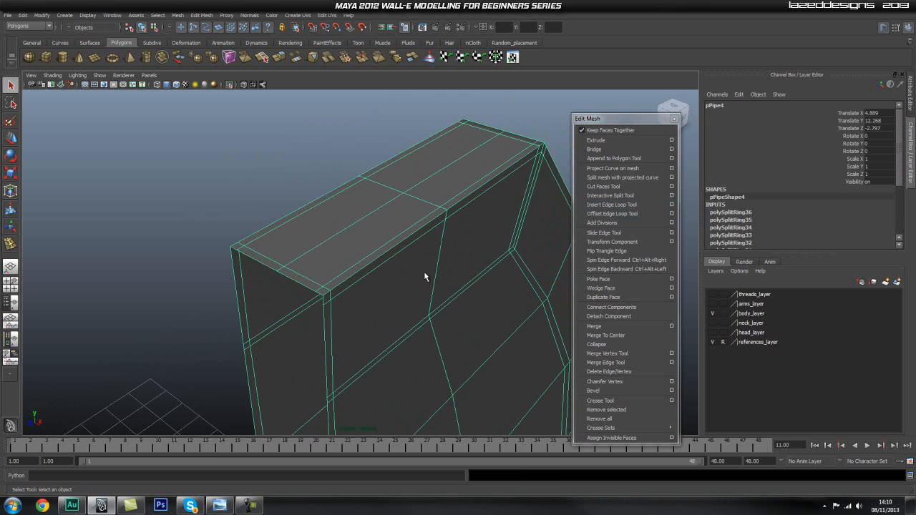
Compare the smoothed and unsmoothed shapes of the panel's upper corner.
{"action": "right_click_drag", "start_coordinate": [423, 273], "coordinate": [402, 268], "text": "alt"}
{"action": "key", "text": "3"}
{"action": "key", "text": "1"}
{"action": "key", "text": "3"}
{"action": "key", "text": "1"}
{"action": "key", "text": "3"}
{"action": "key", "text": "1"}
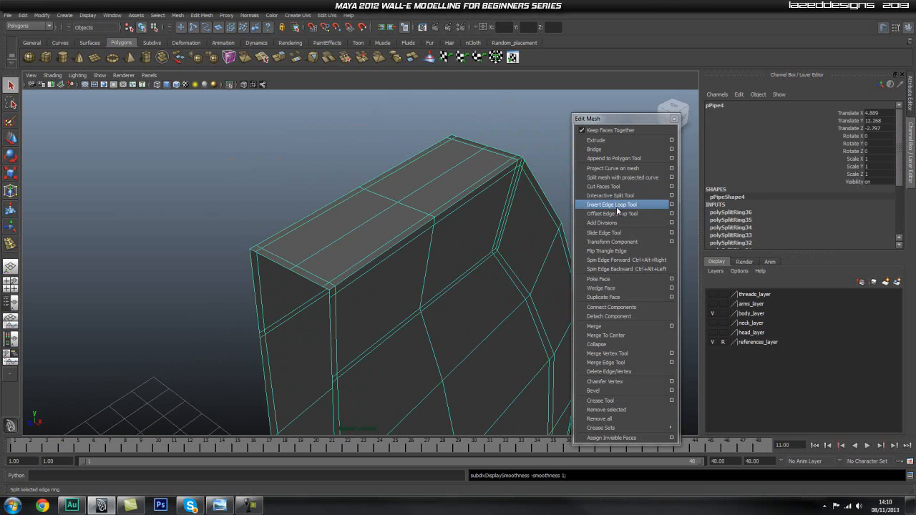
Insert further supporting edge loops on the panel, including one between the side face's rim and inner outline, and preview it smoothed.
{"action": "left_click", "coordinate": [616, 206]}
{"action": "left_click_drag", "start_coordinate": [430, 265], "coordinate": [428, 274]}
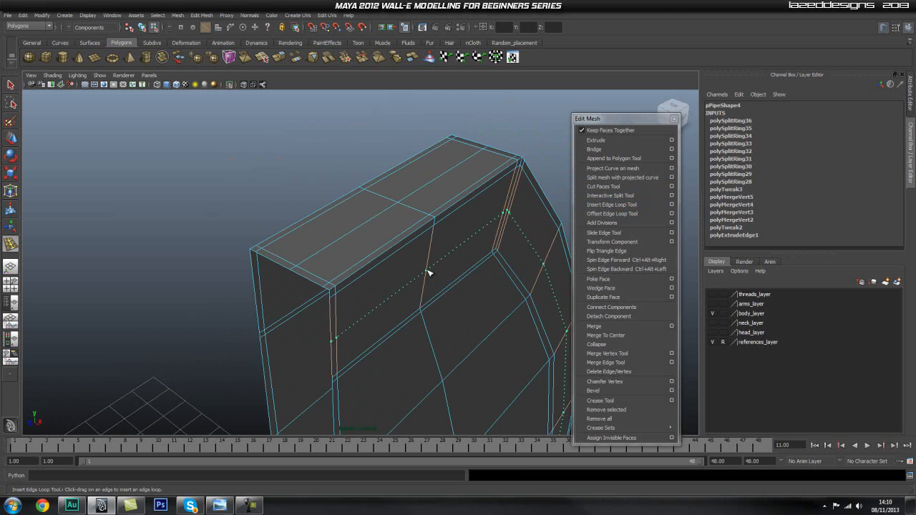
{"action": "left_click", "coordinate": [427, 270]}
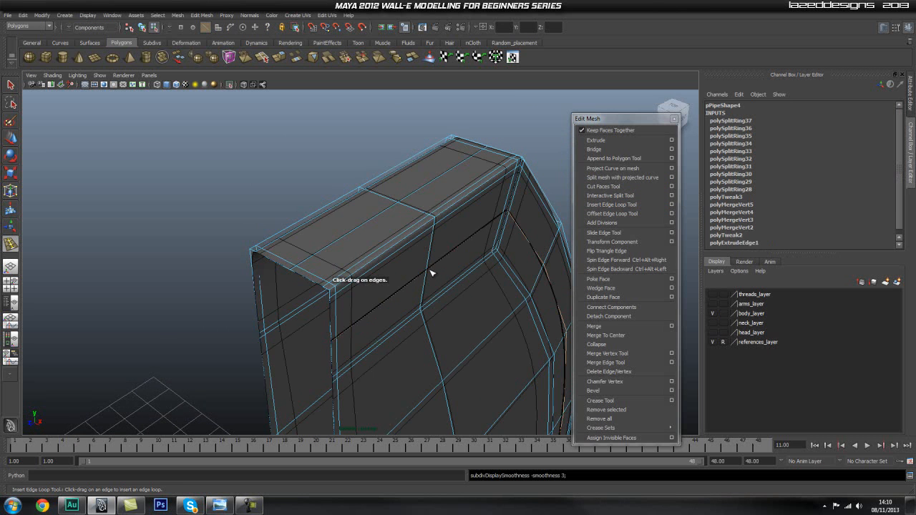
{"action": "scroll", "coordinate": [395, 272], "scroll_direction": "up", "scroll_amount": 5}
{"action": "middle_click_drag", "start_coordinate": [305, 278], "coordinate": [237, 293], "text": "alt"}
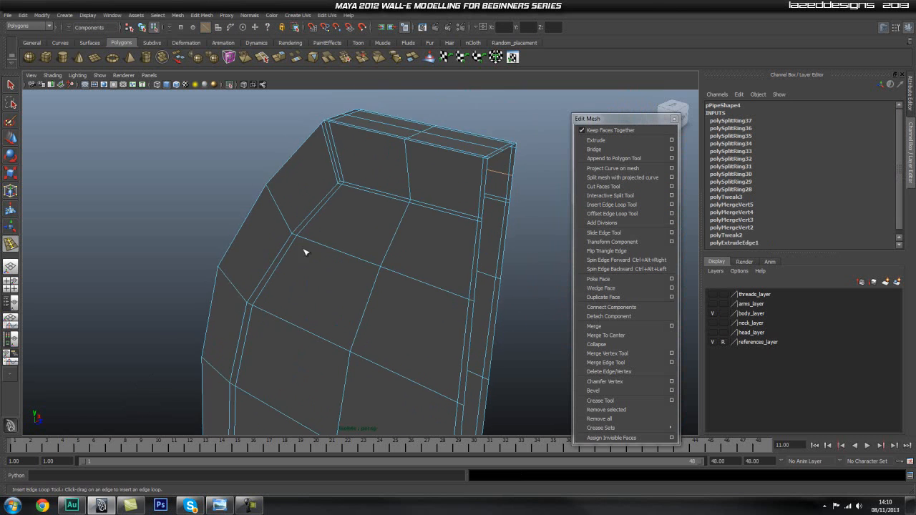
{"action": "left_click_drag", "start_coordinate": [406, 172], "coordinate": [413, 213], "text": "alt"}
{"action": "key", "text": "F8"}
{"action": "key", "text": "q"}
{"action": "key", "text": "3"}
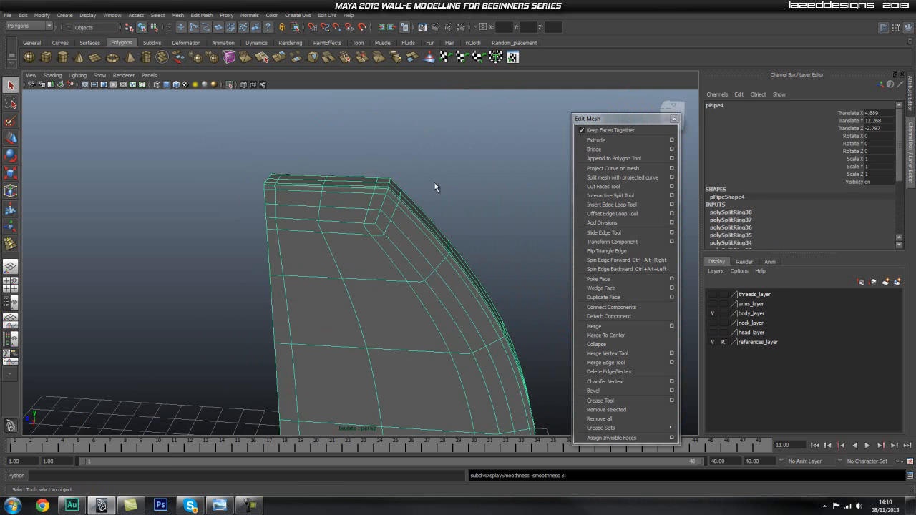
Inspect the smoothed panel's curved outline and bring the rest of the body back into view.
{"action": "left_click", "coordinate": [513, 190]}
{"action": "left_click_drag", "start_coordinate": [513, 191], "coordinate": [297, 216], "text": "alt"}
{"action": "right_click_drag", "start_coordinate": [296, 216], "coordinate": [320, 128], "text": "alt"}
{"action": "left_click_drag", "start_coordinate": [319, 128], "coordinate": [373, 226], "text": "alt"}
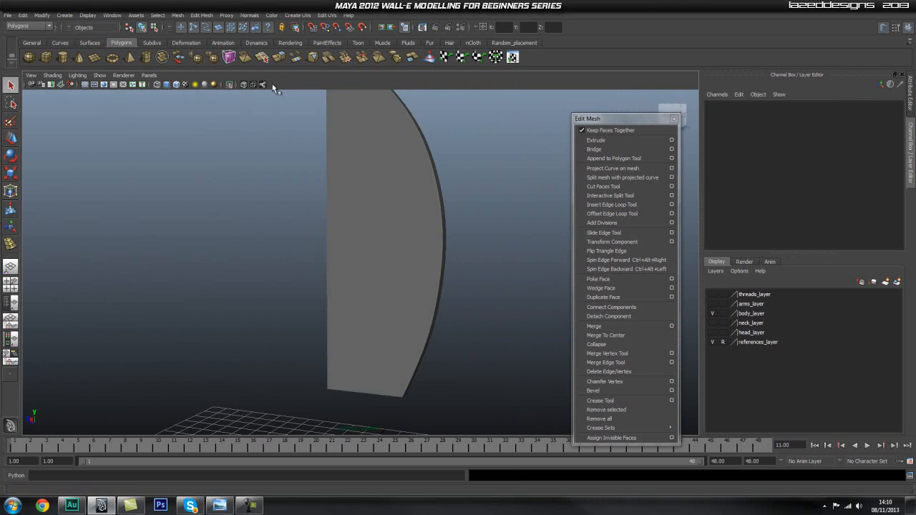
{"action": "left_click", "coordinate": [229, 85]}
{"action": "left_click_drag", "start_coordinate": [433, 177], "coordinate": [401, 200], "text": "alt"}
{"action": "scroll", "coordinate": [388, 211], "scroll_direction": "up", "scroll_amount": 5}
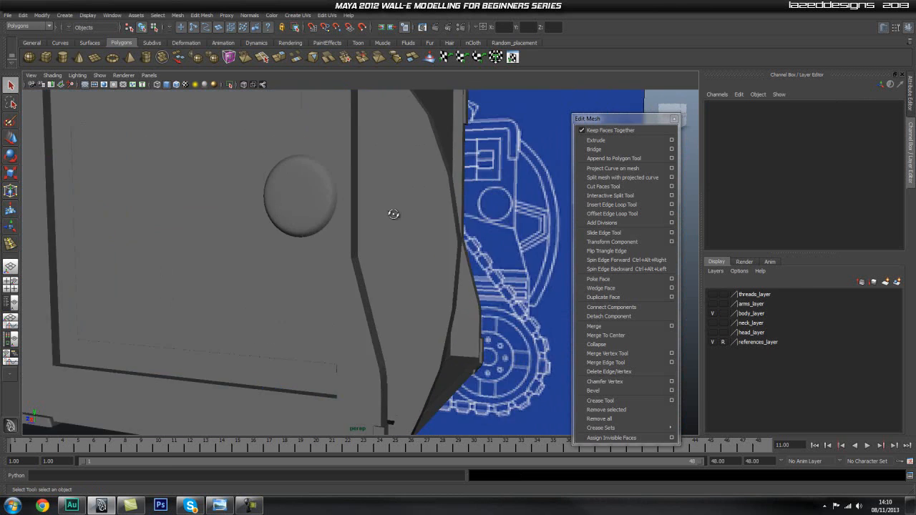
Isolate the outer curved strip of the door guard.
{"action": "left_click_drag", "start_coordinate": [382, 152], "coordinate": [422, 183], "text": "alt"}
{"action": "left_click", "coordinate": [395, 207]}
{"action": "middle_click_drag", "start_coordinate": [450, 136], "coordinate": [462, 197], "text": "alt"}
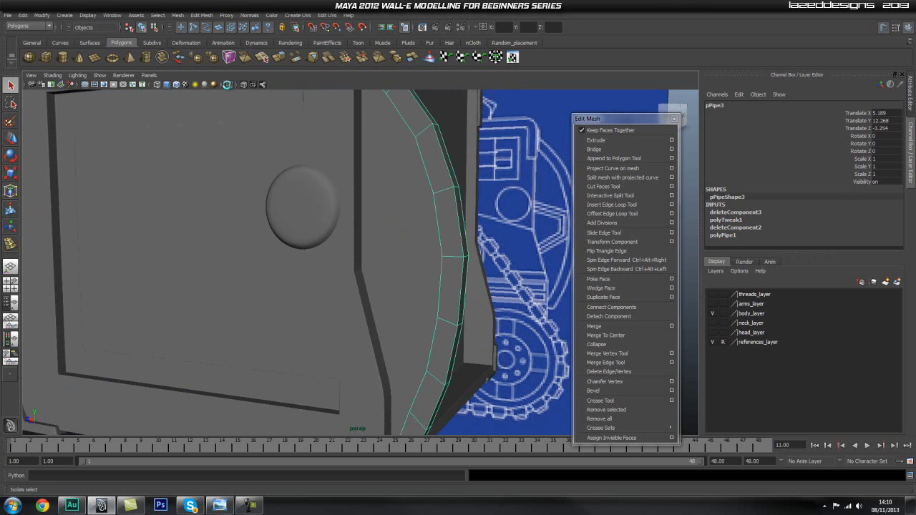
{"action": "left_click", "coordinate": [229, 85]}
Insert supporting edge loops beside the strip's upper open end and along the long edges of its first side.
{"action": "left_click_drag", "start_coordinate": [322, 200], "coordinate": [339, 243], "text": "alt"}
{"action": "right_click_drag", "start_coordinate": [340, 243], "coordinate": [385, 241], "text": "alt"}
{"action": "middle_click_drag", "start_coordinate": [385, 241], "coordinate": [373, 174], "text": "alt"}
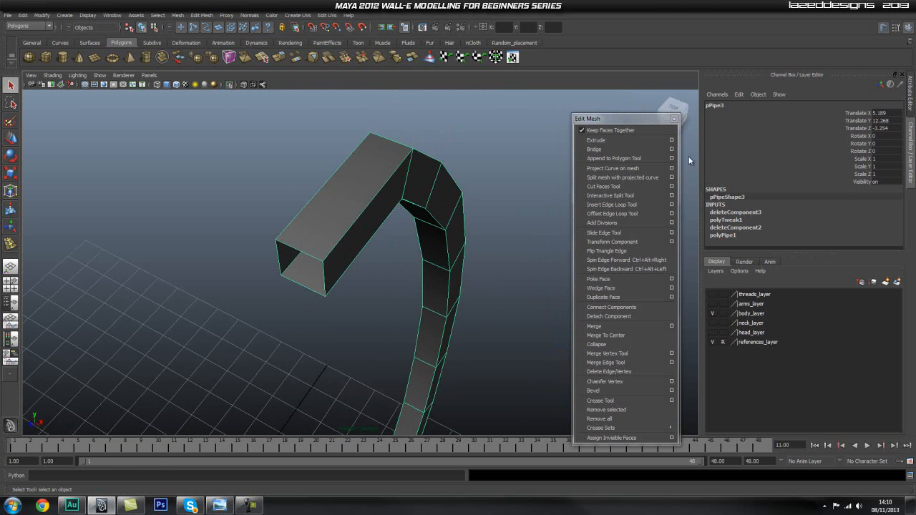
{"action": "left_click", "coordinate": [625, 205]}
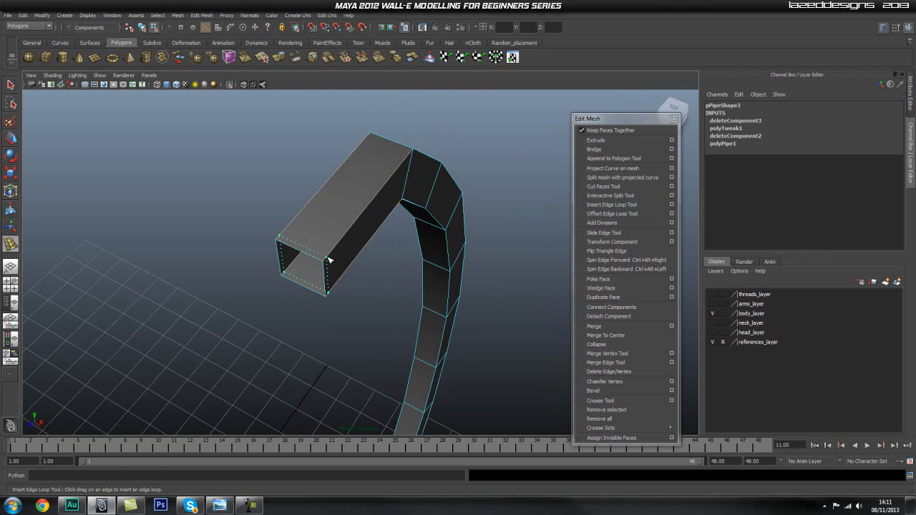
{"action": "left_click", "coordinate": [327, 263]}
{"action": "left_click_drag", "start_coordinate": [327, 264], "coordinate": [296, 272], "text": "alt"}
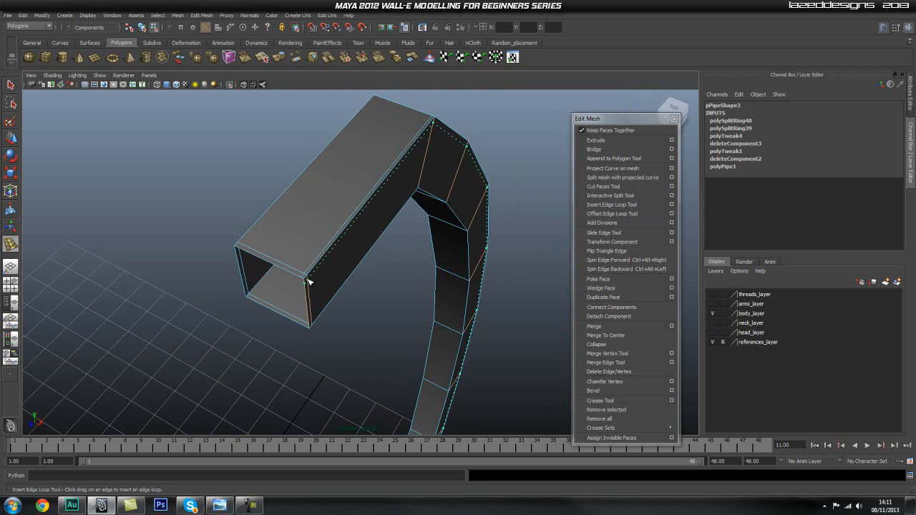
{"action": "left_click_drag", "start_coordinate": [331, 288], "coordinate": [332, 229], "text": "alt"}
{"action": "key", "text": "ctrl+z"}
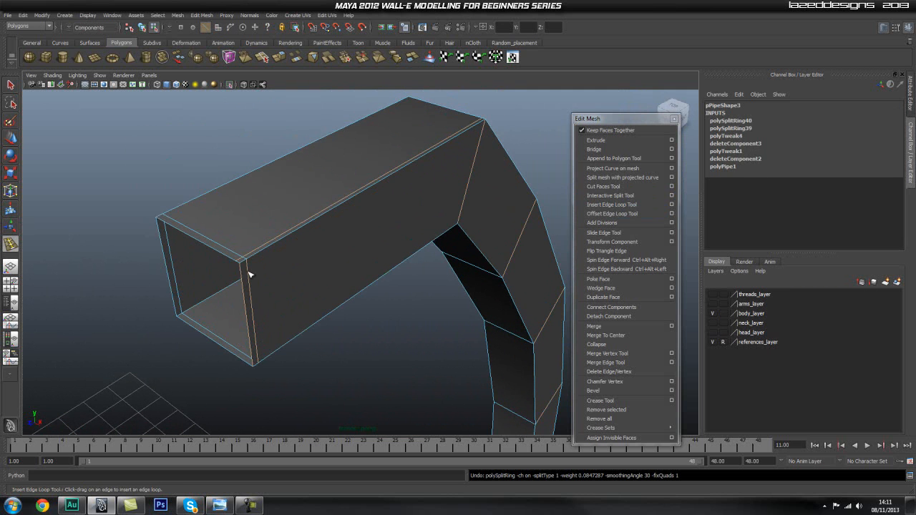
{"action": "left_click", "coordinate": [247, 266]}
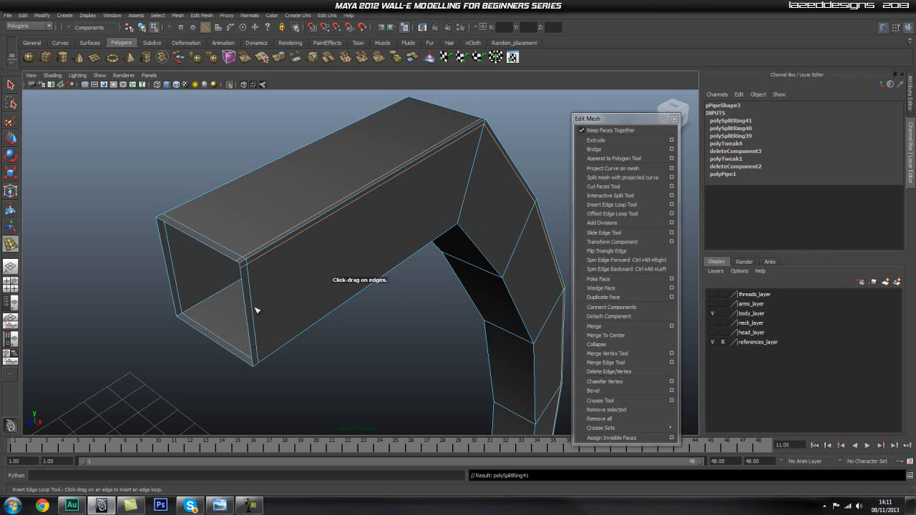
{"action": "left_click_drag", "start_coordinate": [256, 332], "coordinate": [264, 349]}
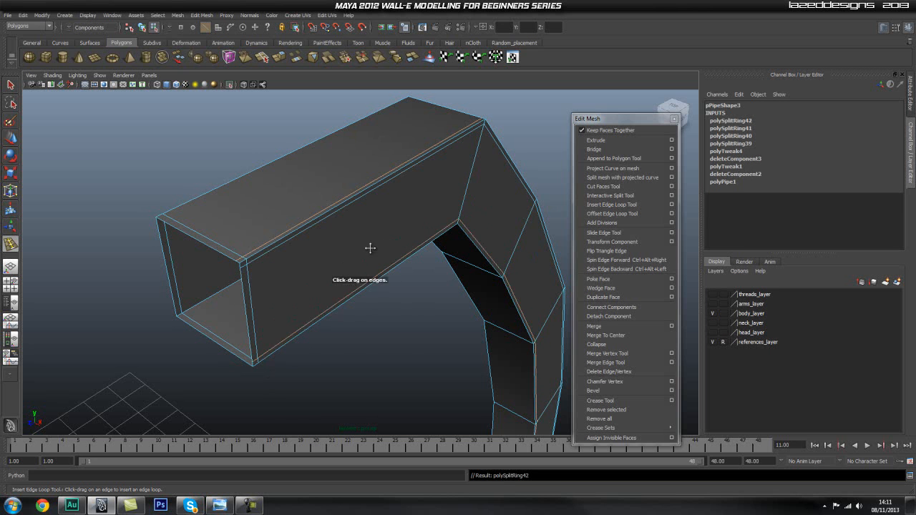
Insert supporting edge loops close to both sides of the strip's upper bend.
{"action": "left_click_drag", "start_coordinate": [388, 246], "coordinate": [284, 322], "text": "alt"}
{"action": "scroll", "coordinate": [317, 272], "scroll_direction": "up", "scroll_amount": 3}
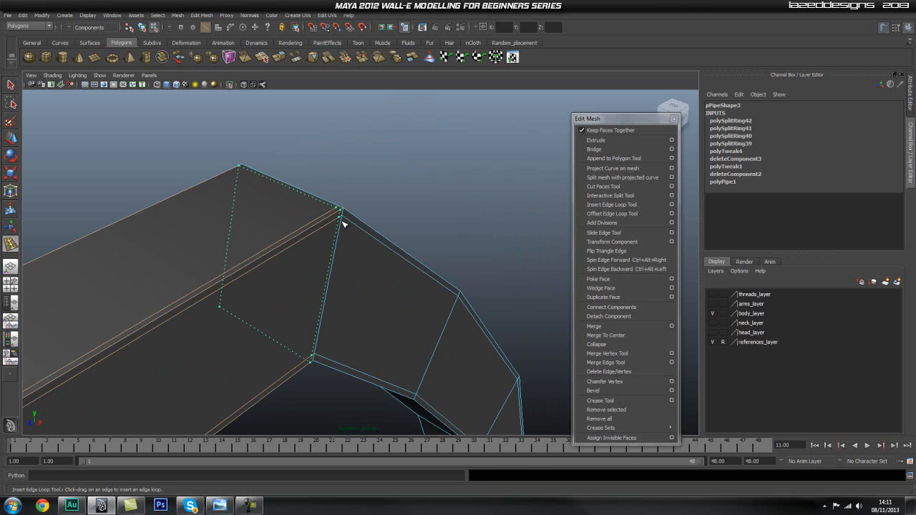
{"action": "left_click_drag", "start_coordinate": [343, 224], "coordinate": [349, 224]}
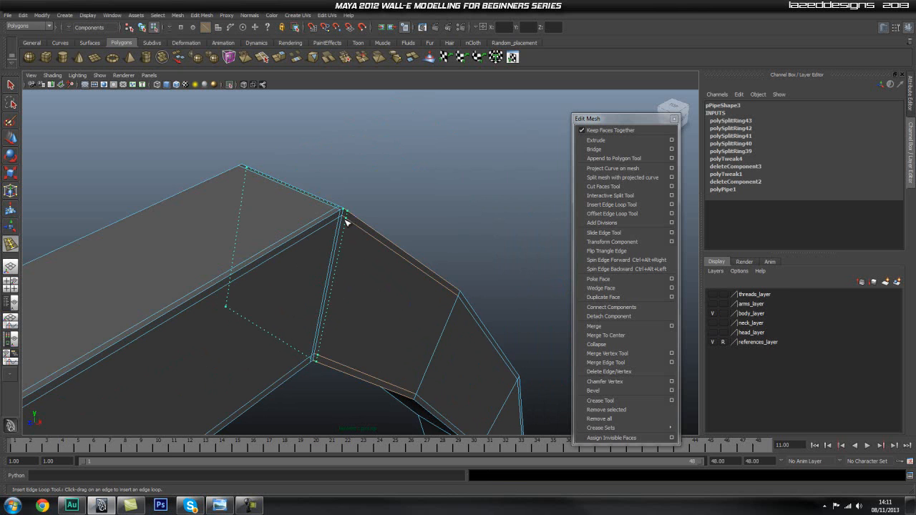
{"action": "left_click_drag", "start_coordinate": [366, 255], "coordinate": [354, 271], "text": "alt"}
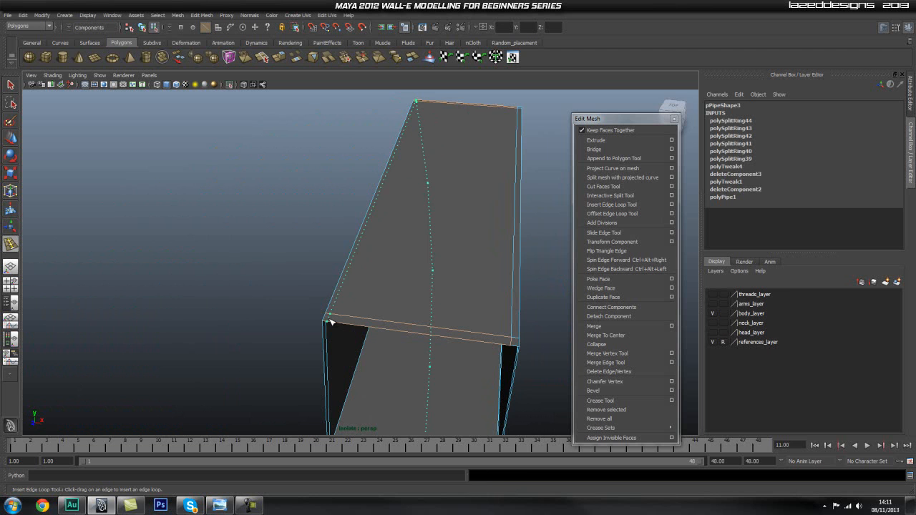
Insert supporting edge loops beside the strip's opposite outer edge and along the upper and lower edges of its other side.
{"action": "left_click_drag", "start_coordinate": [329, 320], "coordinate": [466, 234], "text": "alt"}
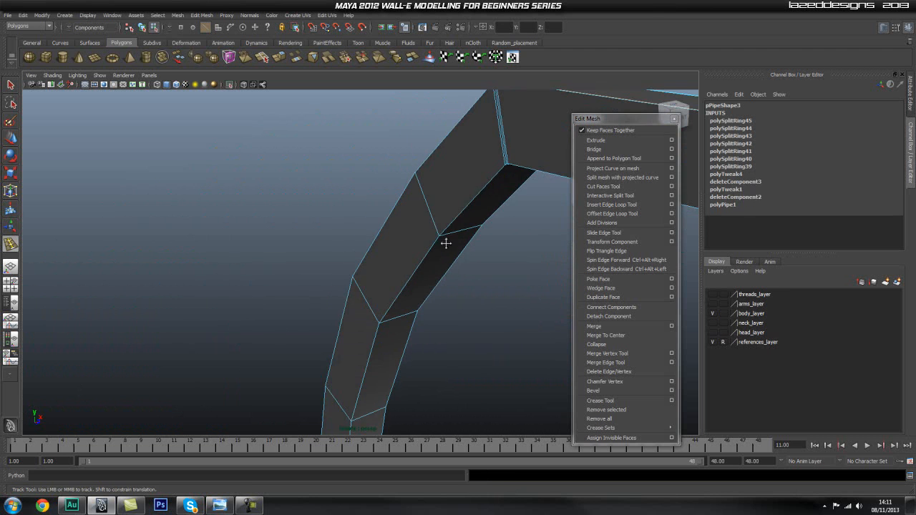
{"action": "middle_click_drag", "start_coordinate": [466, 234], "coordinate": [422, 298], "text": "alt"}
{"action": "right_click_drag", "start_coordinate": [422, 298], "coordinate": [442, 253], "text": "alt"}
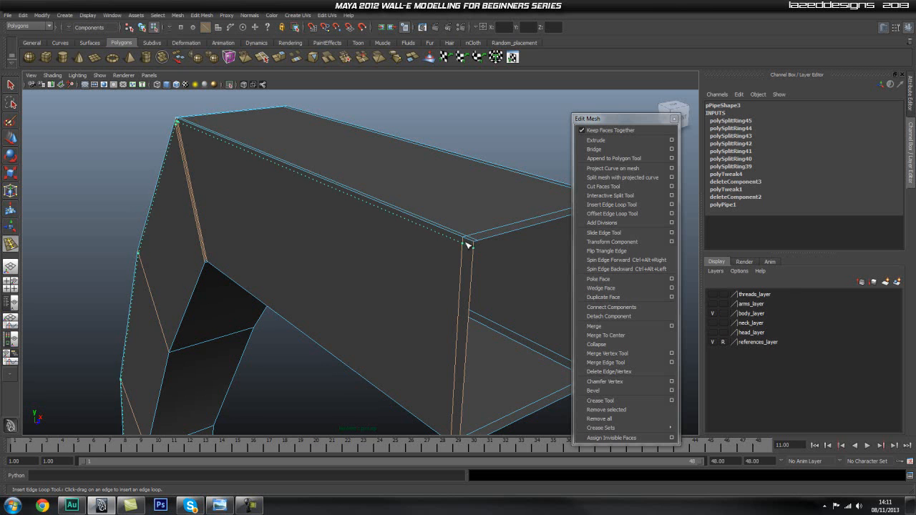
{"action": "right_click_drag", "start_coordinate": [450, 313], "coordinate": [423, 313], "text": "alt"}
{"action": "middle_click_drag", "start_coordinate": [423, 313], "coordinate": [412, 233], "text": "alt"}
{"action": "right_click_drag", "start_coordinate": [412, 232], "coordinate": [439, 295], "text": "alt"}
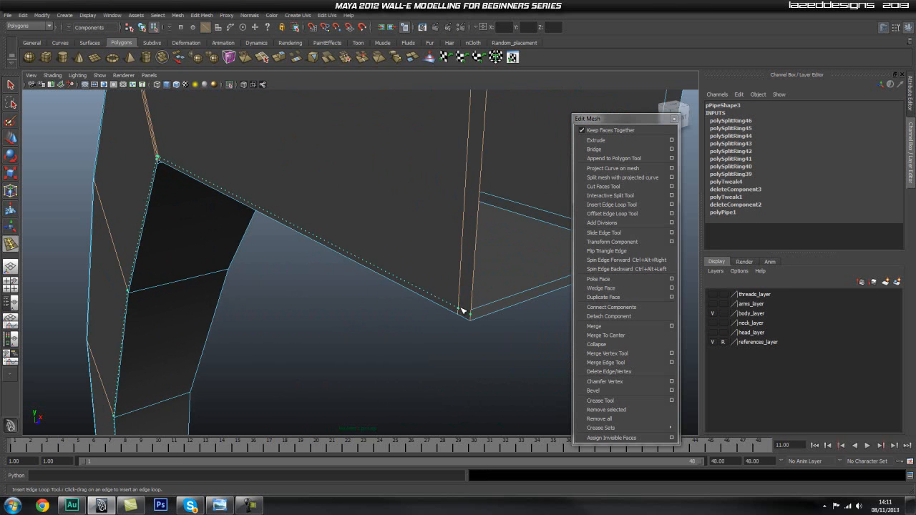
{"action": "left_click", "coordinate": [462, 313]}
Insert supporting edge loops close to both sides of the strip's lower bend.
{"action": "mouse_move", "coordinate": [258, 249]}
{"action": "left_mouse_down", "text": "alt"}
{"action": "mouse_move", "coordinate": [319, 301]}
{"action": "mouse_move", "coordinate": [372, 293]}
{"action": "left_mouse_up", "text": "alt"}
{"action": "mouse_move", "coordinate": [294, 291]}
{"action": "middle_mouse_down", "text": "alt"}
{"action": "mouse_move", "coordinate": [366, 176]}
{"action": "mouse_move", "coordinate": [376, 135]}
{"action": "middle_mouse_up", "text": "alt"}
{"action": "middle_click_drag", "start_coordinate": [341, 286], "coordinate": [354, 200], "text": "alt"}
{"action": "middle_click_drag", "start_coordinate": [401, 277], "coordinate": [386, 165], "text": "alt"}
{"action": "right_click_drag", "start_coordinate": [386, 165], "coordinate": [480, 237], "text": "alt"}
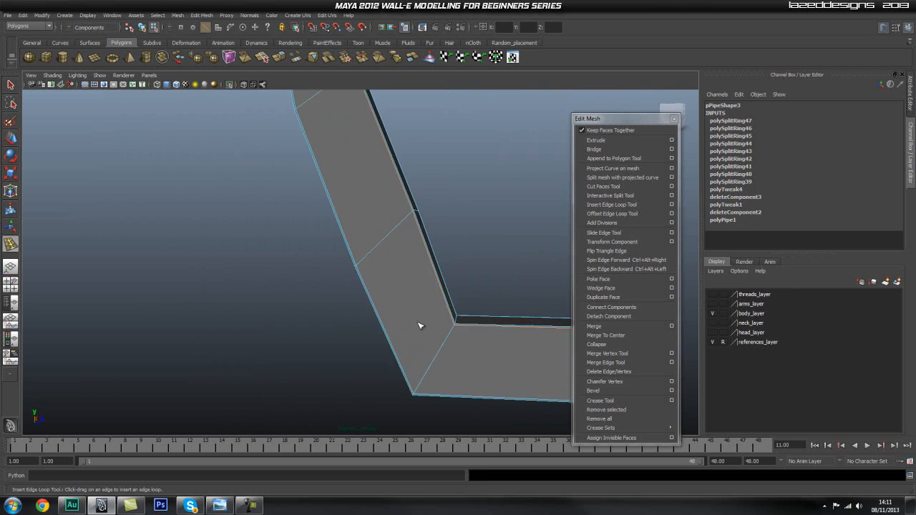
{"action": "middle_click_drag", "start_coordinate": [407, 321], "coordinate": [385, 277], "text": "alt"}
{"action": "right_click_drag", "start_coordinate": [384, 277], "coordinate": [443, 287], "text": "alt"}
{"action": "middle_click_drag", "start_coordinate": [444, 287], "coordinate": [374, 284], "text": "alt"}
{"action": "right_click_drag", "start_coordinate": [373, 284], "coordinate": [443, 295], "text": "alt"}
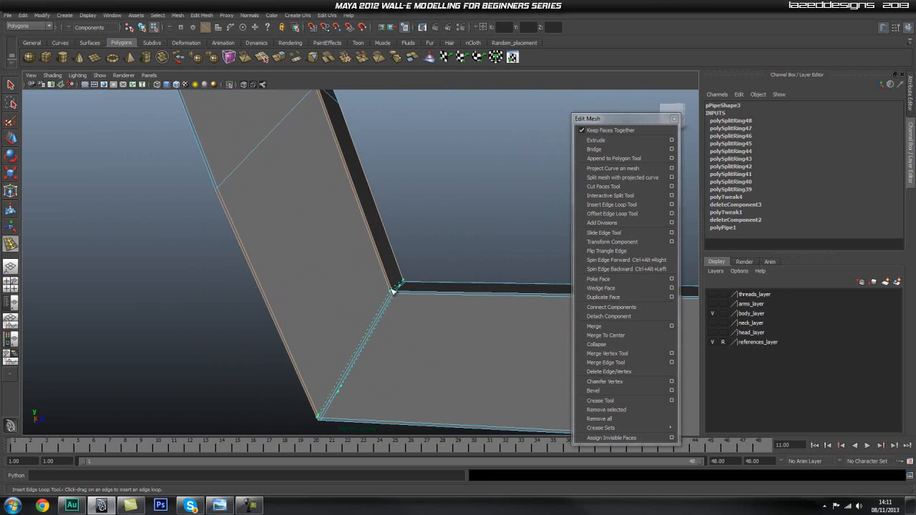
Insert a supporting edge loop beside the strip's lower open end, leave the tool and preview the strip smoothed.
{"action": "middle_click_drag", "start_coordinate": [452, 319], "coordinate": [346, 309], "text": "alt"}
{"action": "right_click_drag", "start_coordinate": [455, 312], "coordinate": [401, 309], "text": "alt"}
{"action": "middle_click_drag", "start_coordinate": [401, 308], "coordinate": [281, 294], "text": "alt"}
{"action": "right_click_drag", "start_coordinate": [282, 295], "coordinate": [448, 308], "text": "alt"}
{"action": "middle_click_drag", "start_coordinate": [446, 308], "coordinate": [425, 291], "text": "alt"}
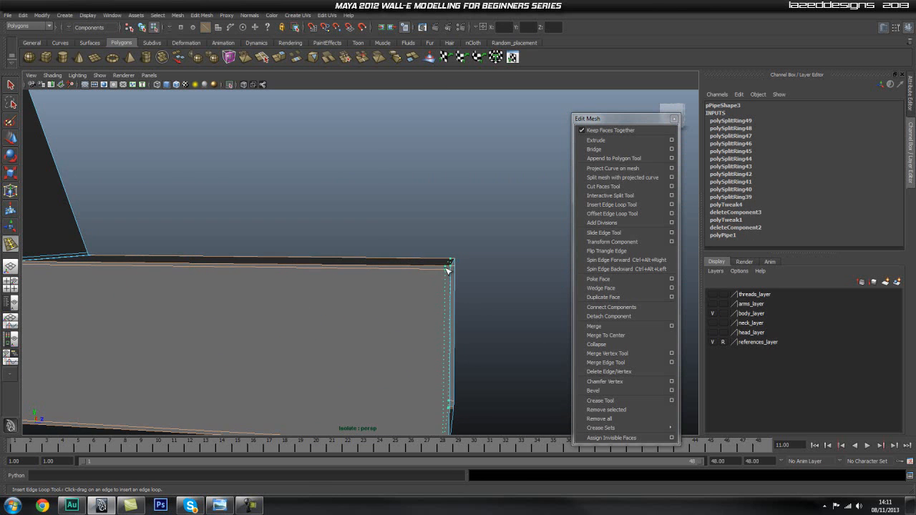
{"action": "right_click_drag", "start_coordinate": [448, 267], "coordinate": [342, 220], "text": "alt"}
{"action": "key", "text": "q"}
{"action": "left_click", "coordinate": [319, 207]}
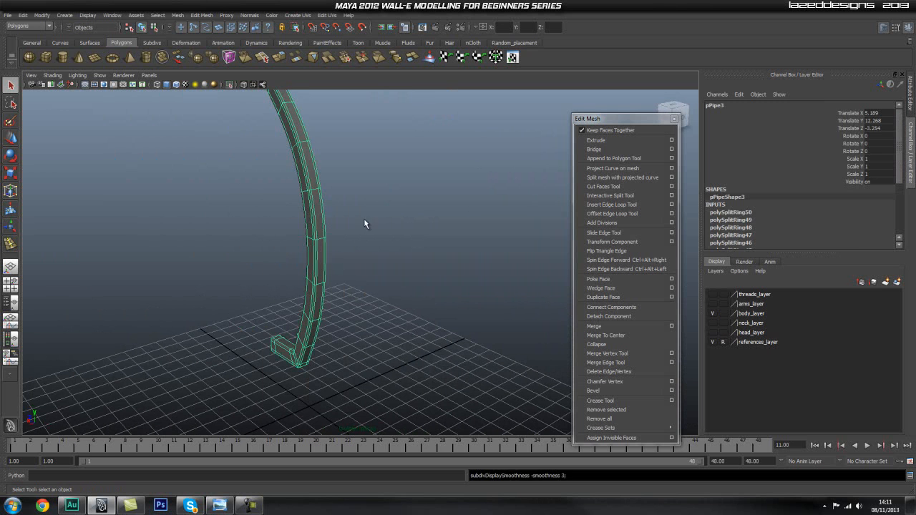
Examine the strip's lower open end for long edges that lack supporting loops.
{"action": "left_click", "coordinate": [453, 240]}
{"action": "left_click_drag", "start_coordinate": [453, 239], "coordinate": [408, 231], "text": "alt"}
{"action": "right_click_drag", "start_coordinate": [408, 231], "coordinate": [466, 272], "text": "alt"}
{"action": "middle_click_drag", "start_coordinate": [394, 245], "coordinate": [384, 79], "text": "alt"}
{"action": "right_click_drag", "start_coordinate": [322, 229], "coordinate": [533, 250], "text": "alt"}
{"action": "middle_click_drag", "start_coordinate": [326, 281], "coordinate": [394, 262], "text": "alt"}
{"action": "left_click", "coordinate": [394, 263]}
{"action": "left_click_drag", "start_coordinate": [332, 279], "coordinate": [393, 208], "text": "alt"}
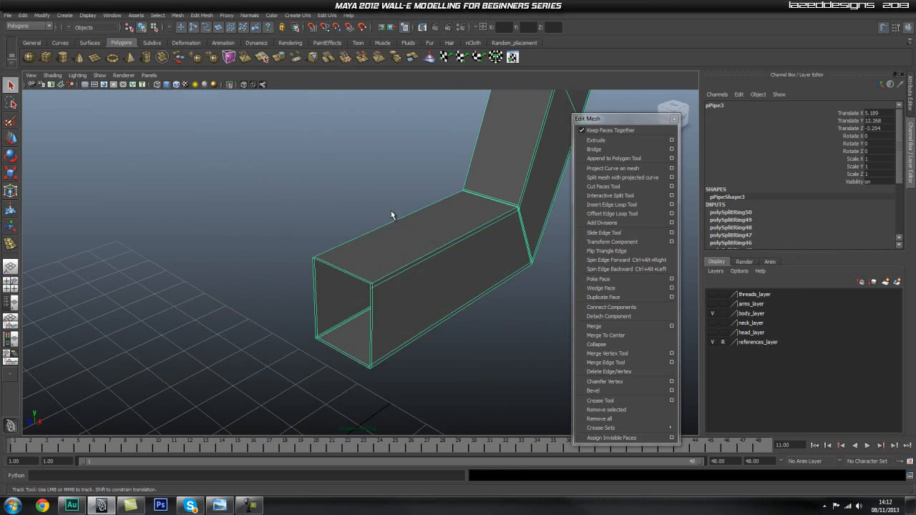
{"action": "right_click_drag", "start_coordinate": [393, 208], "coordinate": [418, 234], "text": "alt"}
{"action": "left_click_drag", "start_coordinate": [418, 235], "coordinate": [457, 263], "text": "alt"}
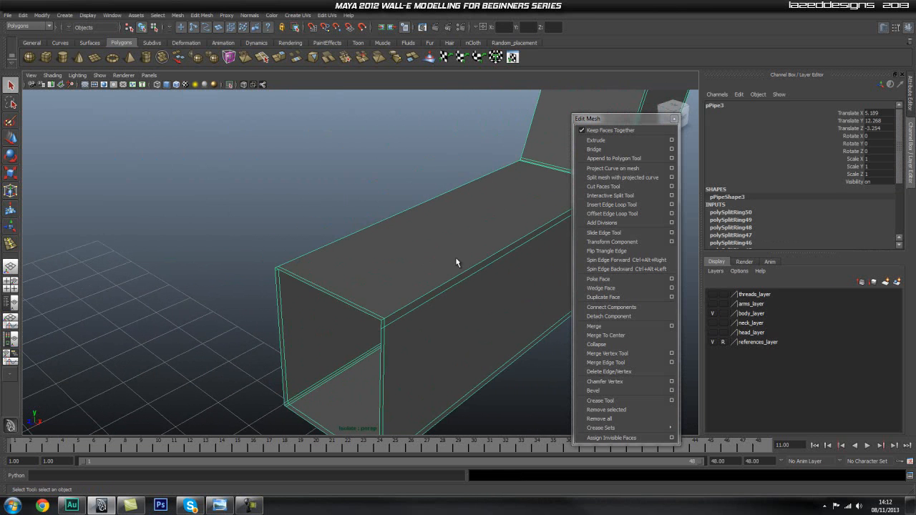
Insert supporting edge loops along both long edges of the strip's inner face and return to object selection.
{"action": "left_click", "coordinate": [624, 205]}
{"action": "left_click_drag", "start_coordinate": [375, 317], "coordinate": [380, 321]}
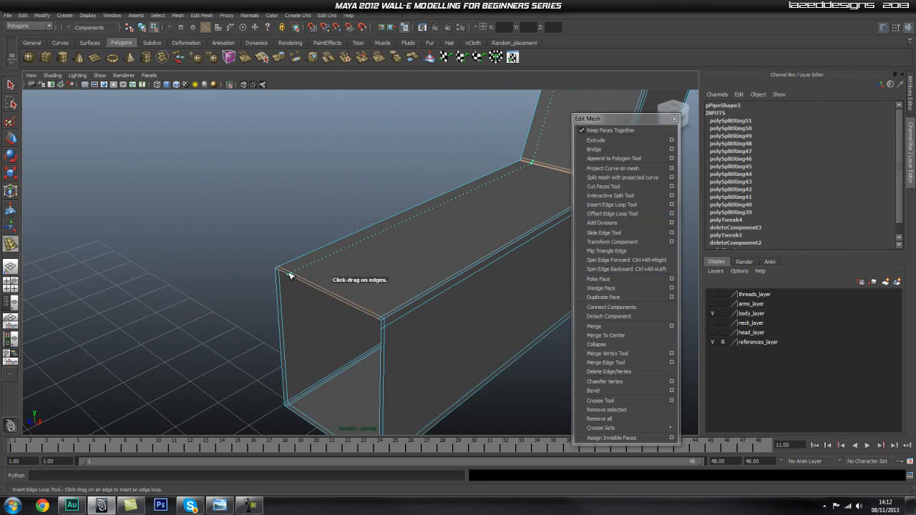
{"action": "right_click_drag", "start_coordinate": [354, 280], "coordinate": [315, 275], "text": "alt"}
{"action": "middle_click_drag", "start_coordinate": [459, 243], "coordinate": [403, 292], "text": "alt"}
{"action": "key", "text": "q"}
{"action": "right_click_drag", "start_coordinate": [398, 223], "coordinate": [428, 212]}
{"action": "left_click", "coordinate": [419, 213]}
Inspect the smoothed strip from several angles and bring the whole body back into view.
{"action": "left_click", "coordinate": [490, 276]}
{"action": "left_click_drag", "start_coordinate": [489, 278], "coordinate": [480, 319], "text": "alt"}
{"action": "right_click_drag", "start_coordinate": [480, 320], "coordinate": [411, 224], "text": "alt"}
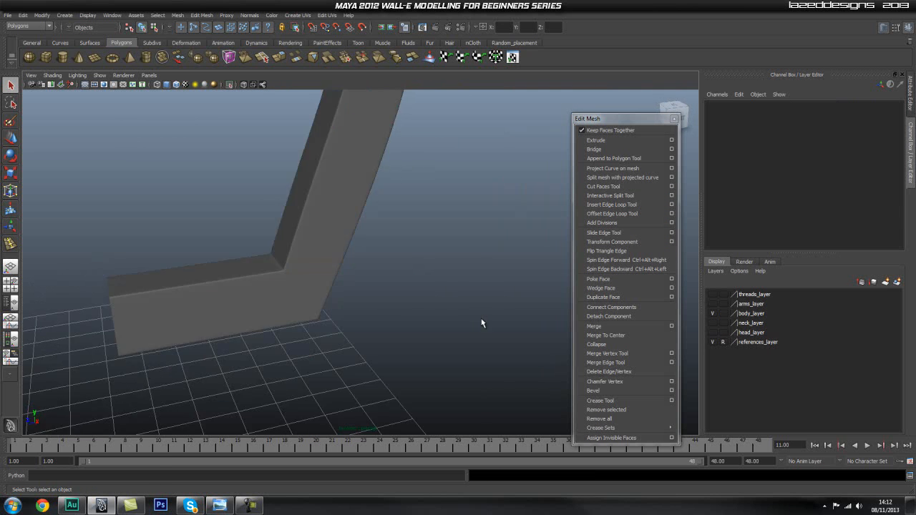
{"action": "middle_click_drag", "start_coordinate": [411, 225], "coordinate": [452, 296], "text": "alt"}
{"action": "right_click_drag", "start_coordinate": [451, 296], "coordinate": [427, 224], "text": "alt"}
{"action": "middle_click_drag", "start_coordinate": [427, 223], "coordinate": [393, 255], "text": "alt"}
{"action": "left_click_drag", "start_coordinate": [393, 255], "coordinate": [579, 281], "text": "alt"}
{"action": "left_click", "coordinate": [409, 272]}
{"action": "left_click", "coordinate": [380, 307]}
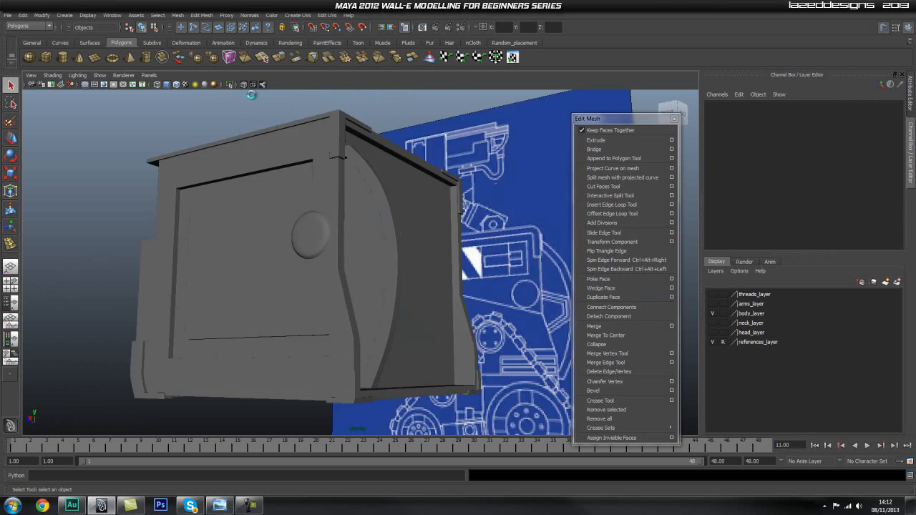
Inspect how the smoothed guard strip and side panel sit against the body.
{"action": "left_click_drag", "start_coordinate": [419, 229], "coordinate": [501, 272], "text": "alt"}
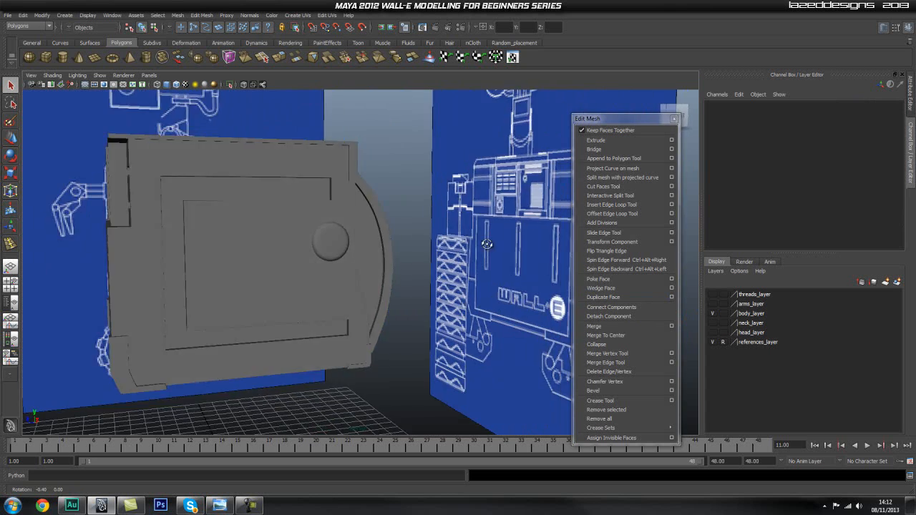
{"action": "right_click_drag", "start_coordinate": [501, 272], "coordinate": [555, 281], "text": "alt"}
{"action": "left_click_drag", "start_coordinate": [555, 281], "coordinate": [281, 281], "text": "alt"}
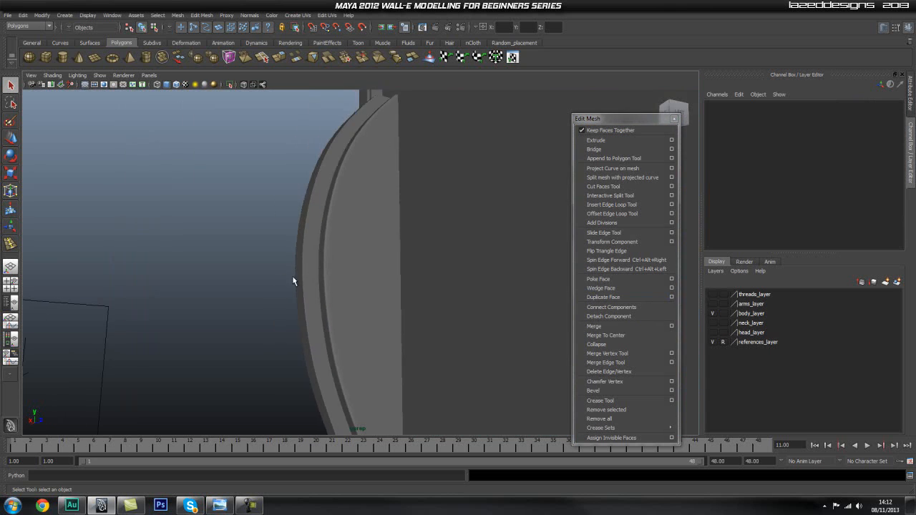
{"action": "left_click_drag", "start_coordinate": [375, 289], "coordinate": [387, 261], "text": "alt"}
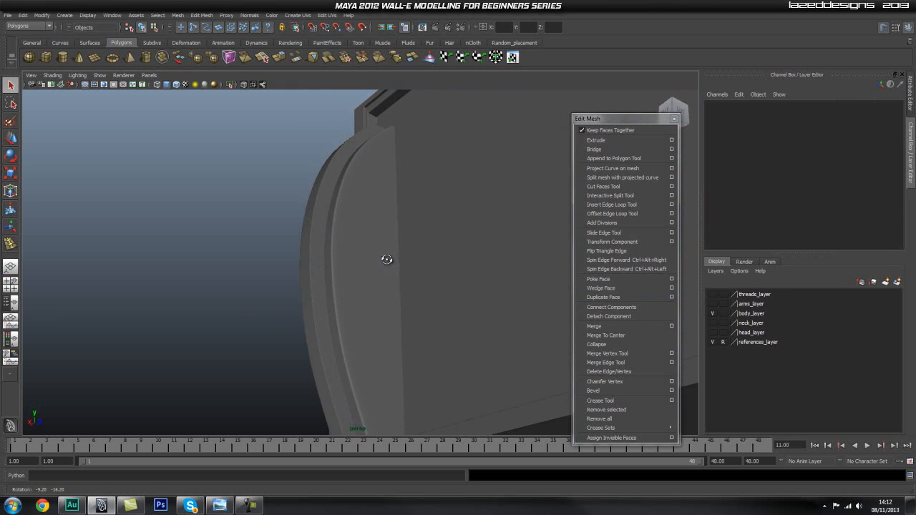
{"action": "middle_click_drag", "start_coordinate": [403, 248], "coordinate": [403, 235], "text": "alt"}
{"action": "mouse_move", "coordinate": [403, 236]}
{"action": "left_mouse_down", "text": "alt"}
{"action": "mouse_move", "coordinate": [364, 260]}
{"action": "mouse_move", "coordinate": [399, 262]}
{"action": "mouse_move", "coordinate": [321, 236]}
{"action": "mouse_move", "coordinate": [372, 225]}
{"action": "mouse_move", "coordinate": [544, 286]}
{"action": "mouse_move", "coordinate": [373, 221]}
{"action": "mouse_move", "coordinate": [380, 237]}
{"action": "mouse_move", "coordinate": [360, 234]}
{"action": "mouse_move", "coordinate": [388, 236]}
{"action": "mouse_move", "coordinate": [376, 217]}
{"action": "mouse_move", "coordinate": [363, 227]}
{"action": "mouse_move", "coordinate": [401, 248]}
{"action": "left_mouse_up", "text": "alt"}
{"action": "right_click_drag", "start_coordinate": [400, 248], "coordinate": [438, 285], "text": "alt"}
Insert a supporting edge loop along the side panel's outer rim near its lower corner and preview the panel smoothed.
{"action": "left_click", "coordinate": [400, 306]}
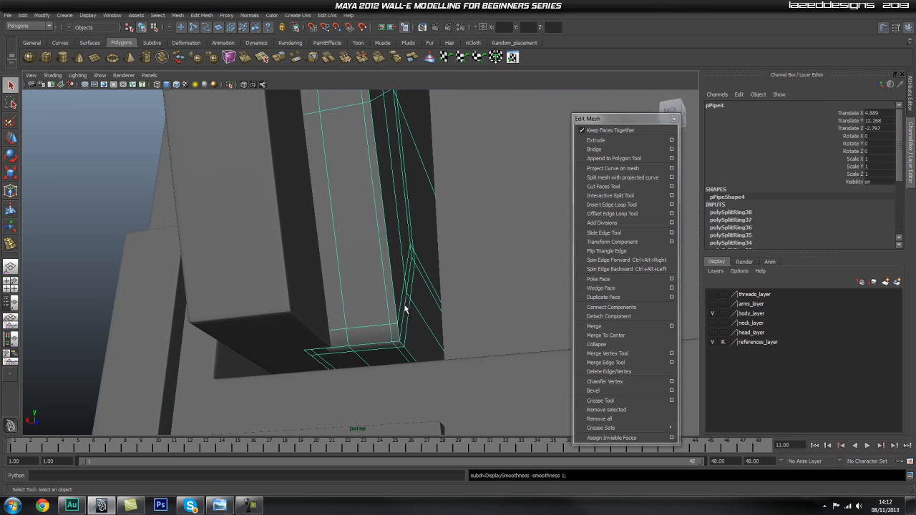
{"action": "left_click_drag", "start_coordinate": [327, 317], "coordinate": [399, 327], "text": "alt"}
{"action": "right_click_drag", "start_coordinate": [399, 327], "coordinate": [373, 340], "text": "alt"}
{"action": "middle_click_drag", "start_coordinate": [372, 340], "coordinate": [354, 292], "text": "alt"}
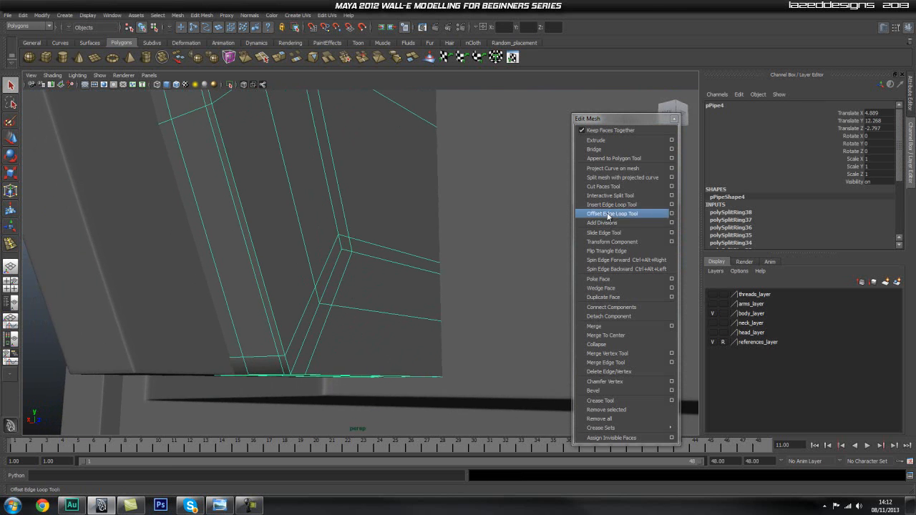
{"action": "left_click", "coordinate": [628, 206]}
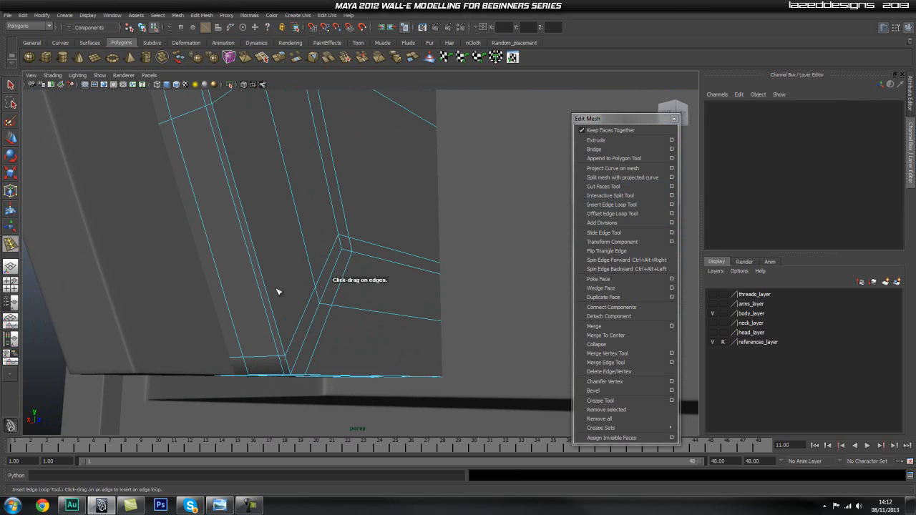
{"action": "left_click", "coordinate": [291, 345]}
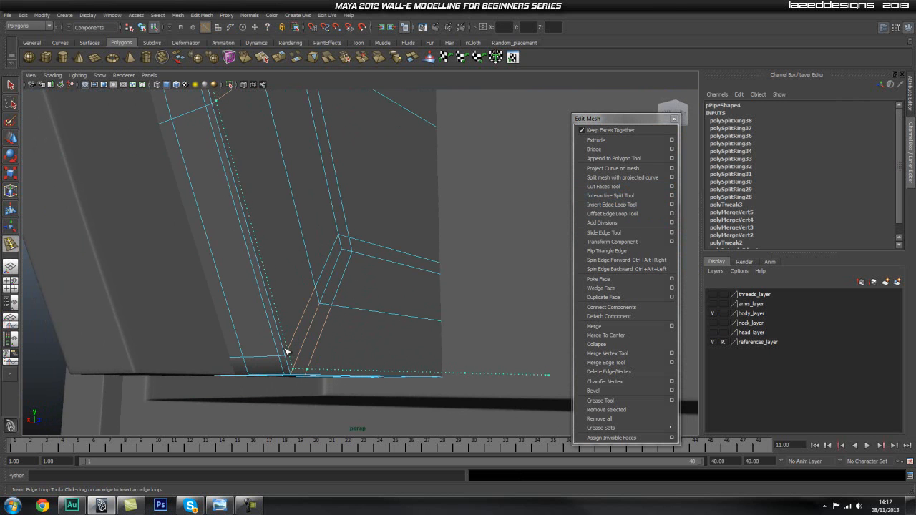
{"action": "key", "text": "q"}
{"action": "right_click_drag", "start_coordinate": [364, 322], "coordinate": [308, 317]}
{"action": "left_click", "coordinate": [399, 306]}
{"action": "key", "text": "3"}
{"action": "left_click", "coordinate": [128, 296]}
{"action": "left_click_drag", "start_coordinate": [136, 316], "coordinate": [277, 342], "text": "alt"}
Delete the two edge loops flanking the diagonal edge at the side panel's lower corner.
{"action": "left_click", "coordinate": [287, 329]}
{"action": "right_click_drag", "start_coordinate": [272, 318], "coordinate": [280, 292]}
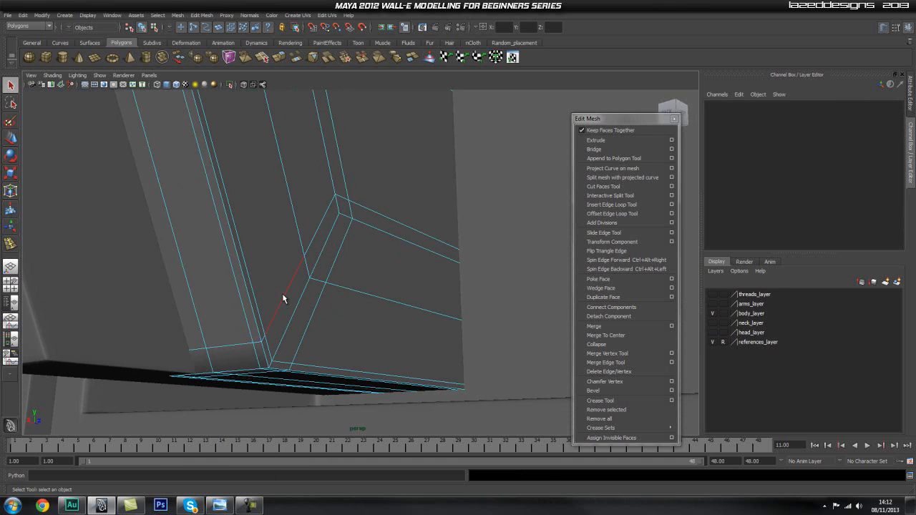
{"action": "left_click", "coordinate": [291, 310]}
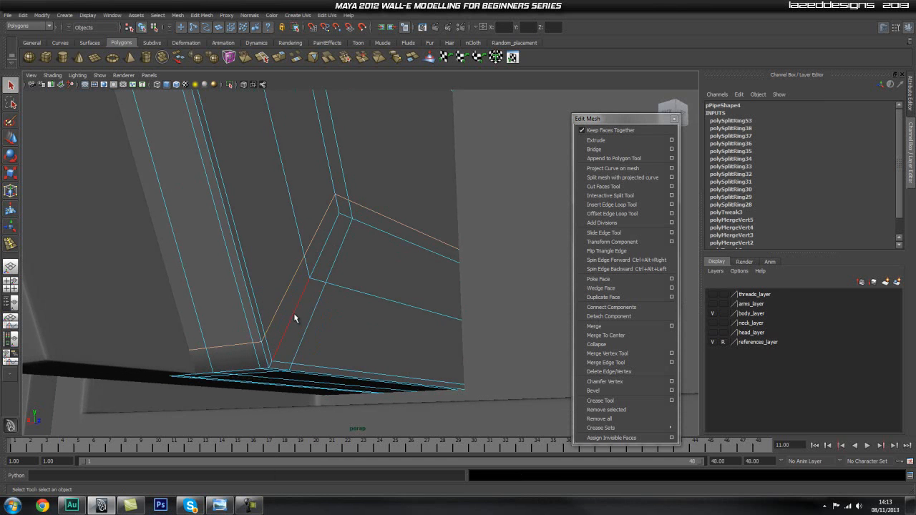
{"action": "right_click_drag", "start_coordinate": [331, 312], "coordinate": [297, 328], "text": "shift"}
Insert closer supporting edge loops on both sides of the lower corner's diagonal edge and return to object selection.
{"action": "left_click", "coordinate": [625, 205]}
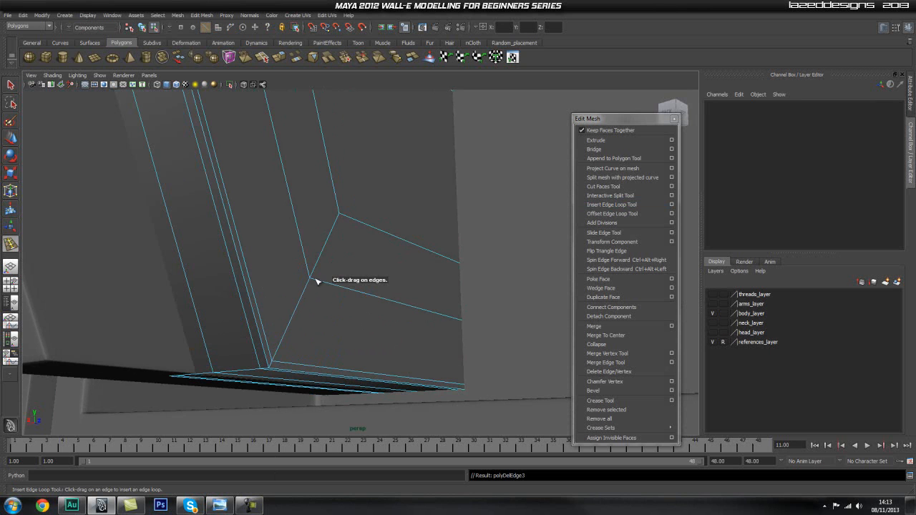
{"action": "left_click_drag", "start_coordinate": [319, 282], "coordinate": [316, 282]}
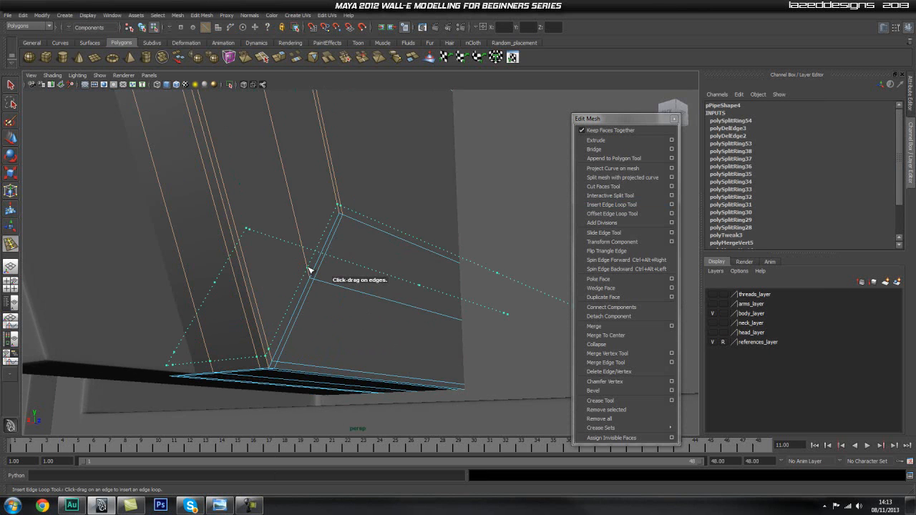
{"action": "key", "text": "q"}
{"action": "right_click_drag", "start_coordinate": [340, 313], "coordinate": [166, 346]}
{"action": "left_click", "coordinate": [390, 310]}
Inspect the smoothed lower corner of the side panel from several angles.
{"action": "left_click", "coordinate": [184, 324]}
{"action": "left_click_drag", "start_coordinate": [184, 324], "coordinate": [303, 318], "text": "alt"}
{"action": "left_click", "coordinate": [303, 317]}
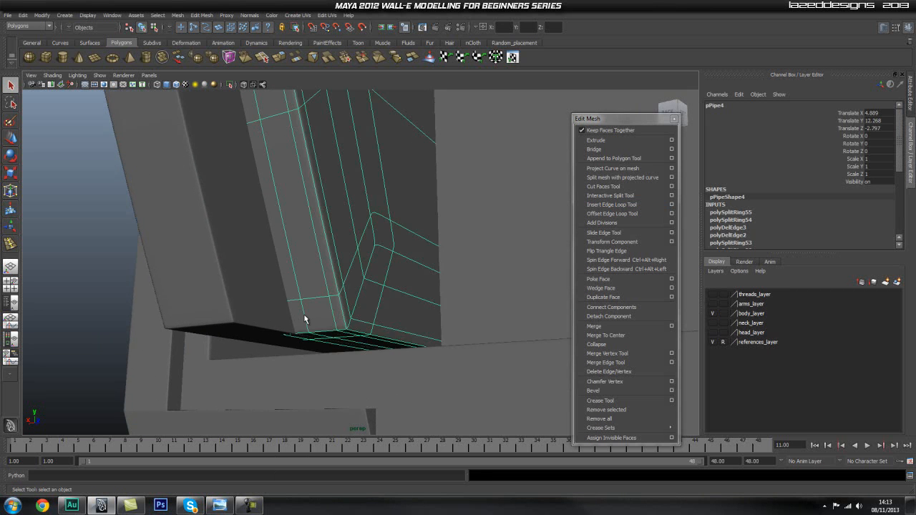
{"action": "right_click_drag", "start_coordinate": [302, 317], "coordinate": [203, 330], "text": "alt"}
{"action": "left_click_drag", "start_coordinate": [203, 330], "coordinate": [296, 341], "text": "alt"}
{"action": "key", "text": "3"}
{"action": "left_click", "coordinate": [187, 330]}
{"action": "left_click_drag", "start_coordinate": [187, 329], "coordinate": [348, 348], "text": "alt"}
{"action": "left_click", "coordinate": [334, 374]}
Turn off the panel's smooth preview and raise the vertices of its lower end slightly above the strip's end.
{"action": "key", "text": "1"}
{"action": "right_click_drag", "start_coordinate": [350, 333], "coordinate": [350, 358]}
{"action": "right_click_drag", "start_coordinate": [310, 333], "coordinate": [310, 333]}
{"action": "left_click_drag", "start_coordinate": [310, 334], "coordinate": [258, 342], "text": "alt"}
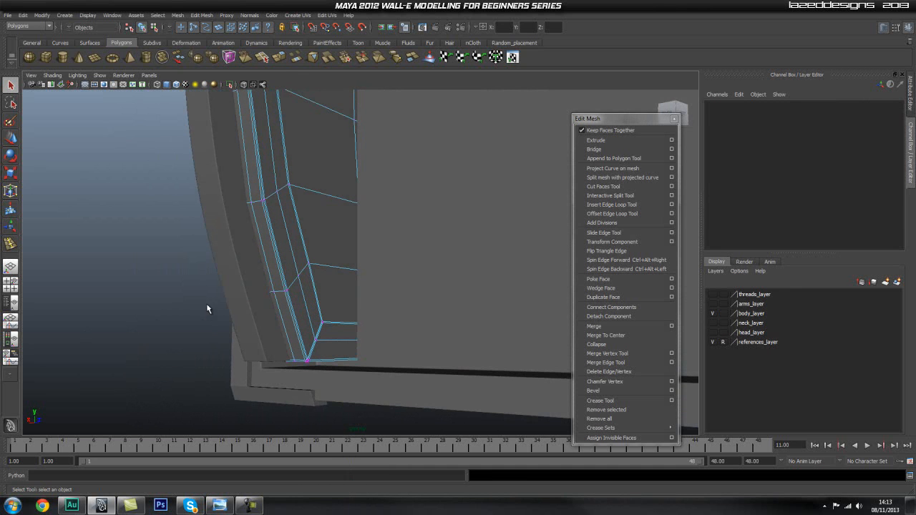
{"action": "left_click_drag", "start_coordinate": [482, 405], "coordinate": [482, 405]}
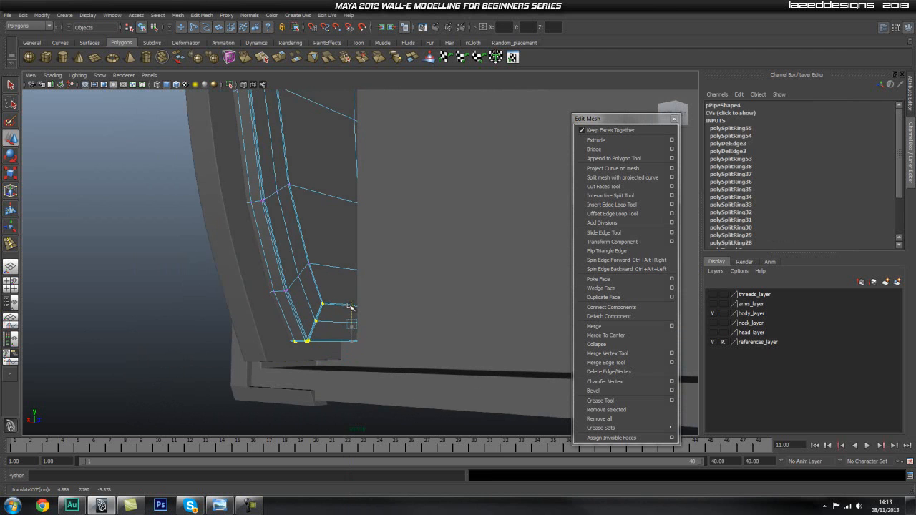
{"action": "left_click_drag", "start_coordinate": [351, 306], "coordinate": [308, 301], "text": "alt"}
Isolate the side panel to select its upper-end vertices, restore the full model and lower those vertices slightly.
{"action": "right_click", "coordinate": [306, 294]}
{"action": "right_click_drag", "start_coordinate": [306, 293], "coordinate": [317, 272]}
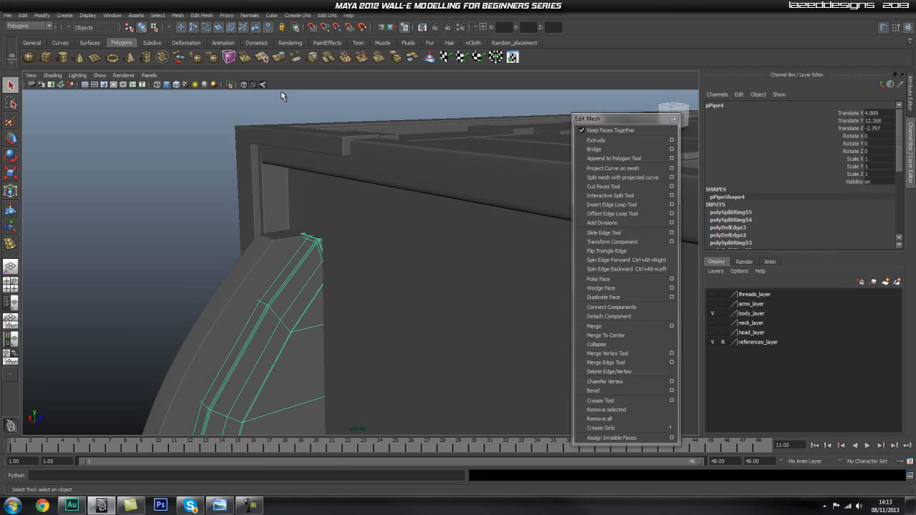
{"action": "left_click", "coordinate": [229, 84]}
{"action": "left_click_drag", "start_coordinate": [378, 246], "coordinate": [341, 272], "text": "alt"}
{"action": "right_click", "coordinate": [344, 272]}
{"action": "right_click_drag", "start_coordinate": [344, 273], "coordinate": [308, 271]}
{"action": "left_click_drag", "start_coordinate": [289, 204], "coordinate": [486, 292]}
{"action": "left_click", "coordinate": [230, 85]}
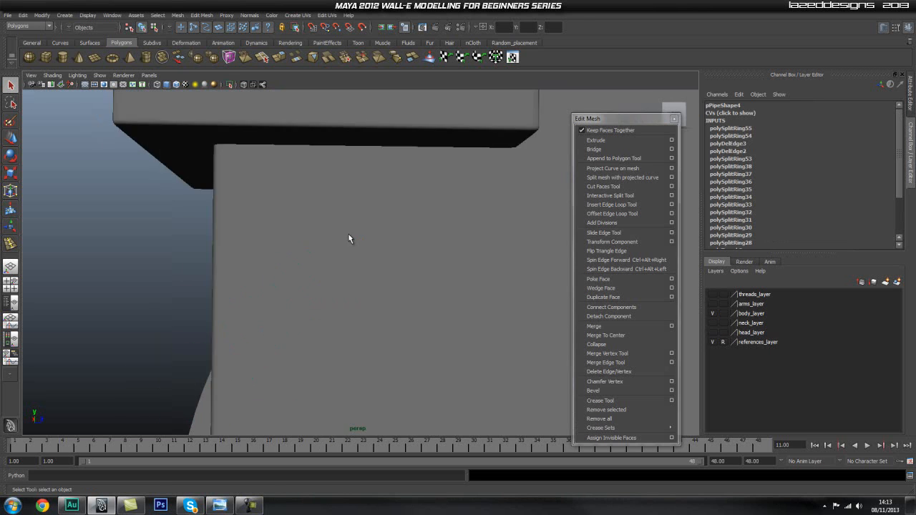
{"action": "left_click_drag", "start_coordinate": [349, 237], "coordinate": [406, 250], "text": "alt"}
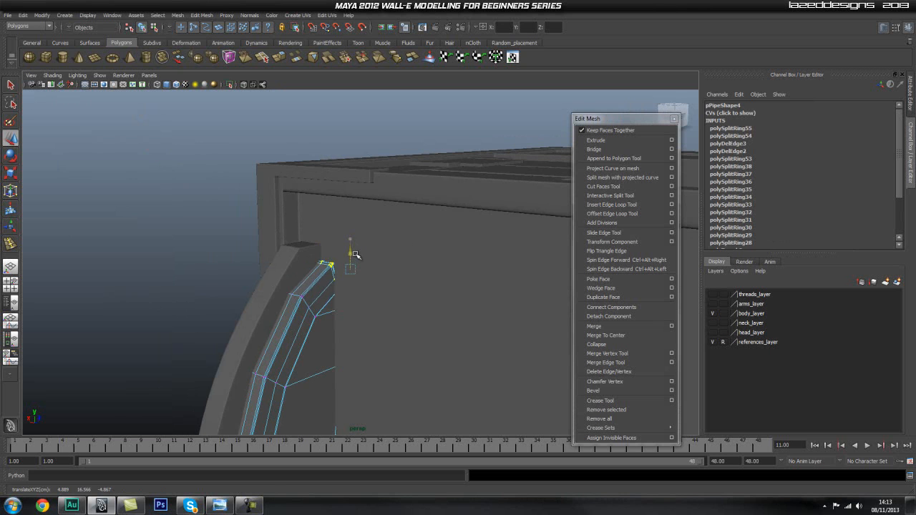
{"action": "right_click_drag", "start_coordinate": [360, 256], "coordinate": [212, 296], "text": "alt"}
Return the side panel to object selection, preview it smoothed and clear the selection.
{"action": "key", "text": "q"}
{"action": "right_click_drag", "start_coordinate": [337, 327], "coordinate": [345, 314]}
{"action": "left_click", "coordinate": [334, 314]}
{"action": "key", "text": "3"}
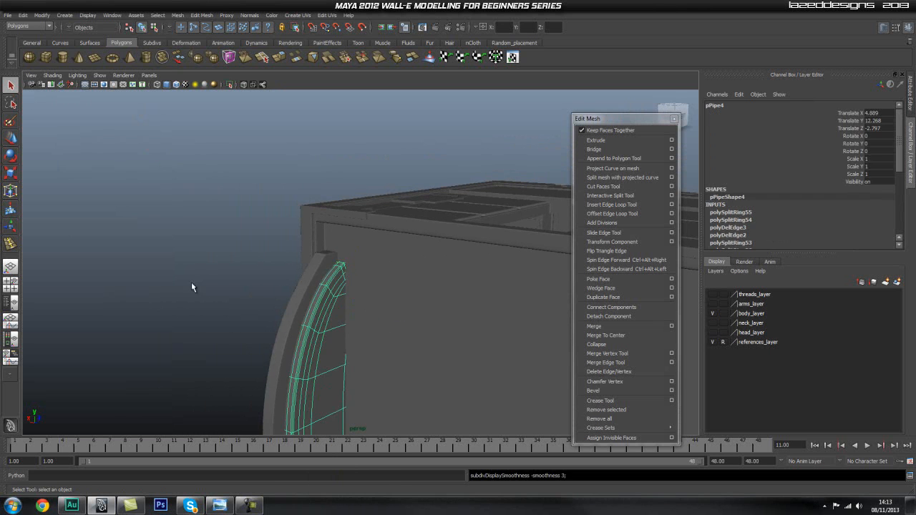
{"action": "left_click", "coordinate": [194, 262]}
Examine the curved guard against the side reference drawing for the bracket detail.
{"action": "right_click_drag", "start_coordinate": [194, 262], "coordinate": [243, 288], "text": "alt"}
{"action": "middle_click_drag", "start_coordinate": [243, 289], "coordinate": [286, 283], "text": "alt"}
{"action": "right_click_drag", "start_coordinate": [286, 283], "coordinate": [433, 296], "text": "alt"}
{"action": "left_click_drag", "start_coordinate": [433, 295], "coordinate": [339, 275], "text": "alt"}
{"action": "scroll", "coordinate": [414, 297], "scroll_direction": "up", "scroll_amount": 2}
{"action": "middle_click_drag", "start_coordinate": [414, 297], "coordinate": [409, 264], "text": "alt"}
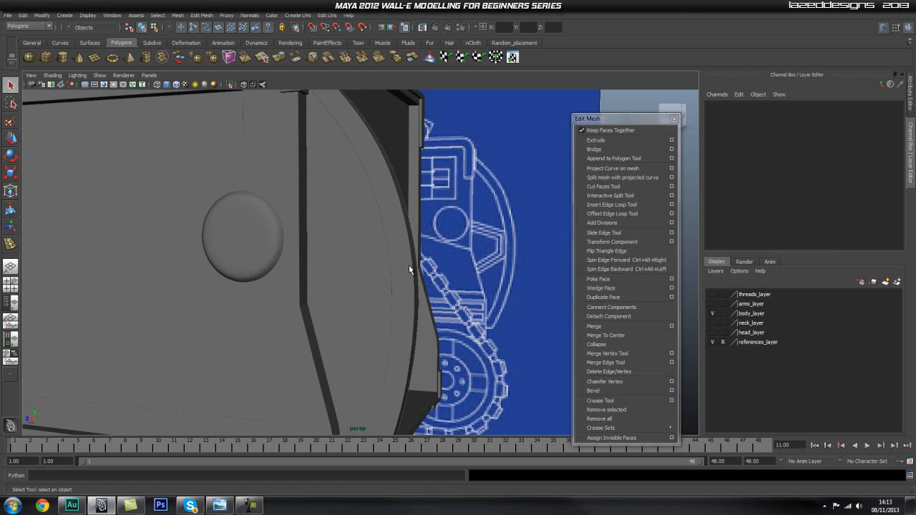
{"action": "middle_click_drag", "start_coordinate": [471, 248], "coordinate": [450, 242], "text": "alt"}
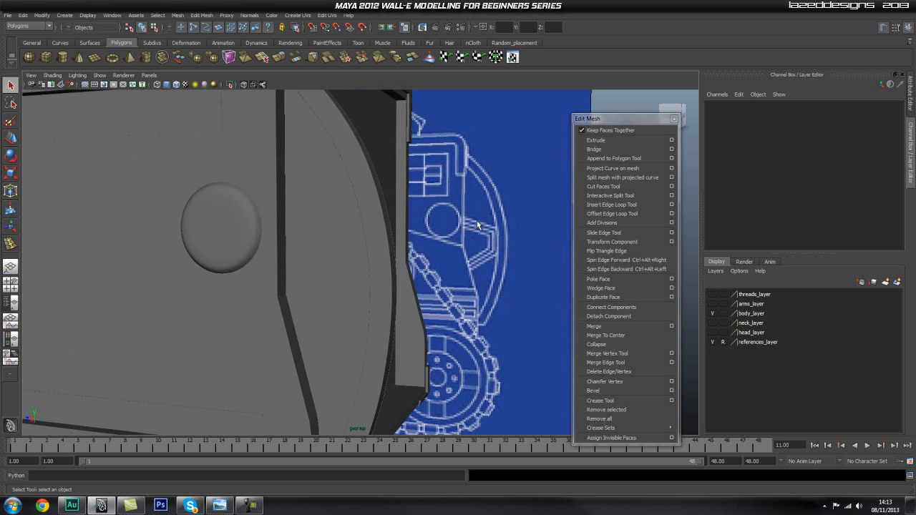
{"action": "right_click_drag", "start_coordinate": [484, 274], "coordinate": [448, 274], "text": "alt"}
{"action": "left_click_drag", "start_coordinate": [448, 274], "coordinate": [511, 227], "text": "alt"}
{"action": "right_click_drag", "start_coordinate": [511, 228], "coordinate": [394, 258], "text": "alt"}
Switch to the side view, select the guard's side panel and turn on X-ray shading.
{"action": "key", "text": "space"}
{"action": "left_click_drag", "start_coordinate": [366, 255], "coordinate": [358, 275]}
{"action": "key", "text": "space"}
{"action": "middle_click_drag", "start_coordinate": [315, 307], "coordinate": [321, 242], "text": "alt"}
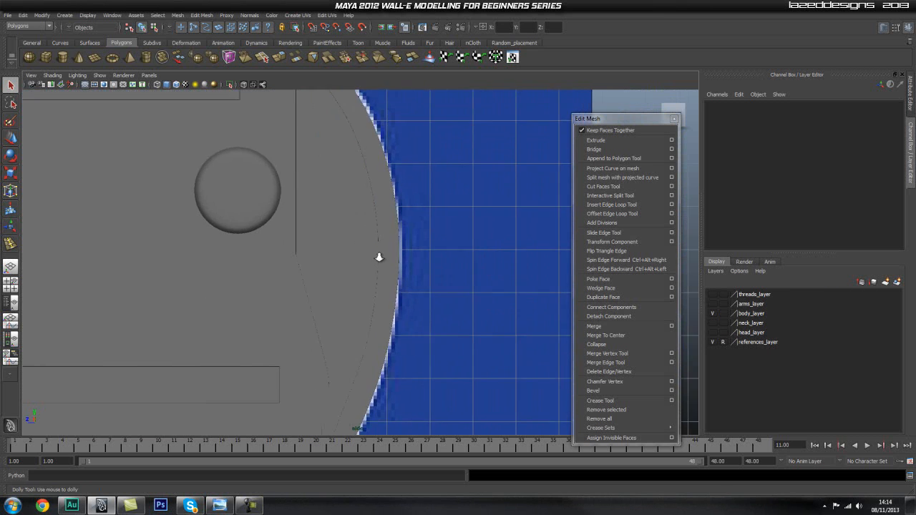
{"action": "scroll", "coordinate": [327, 244], "scroll_direction": "up", "scroll_amount": 2}
{"action": "left_click", "coordinate": [331, 244]}
{"action": "left_click", "coordinate": [243, 86]}
Make the guard's side panel a live surface.
{"action": "mouse_move", "coordinate": [268, 167]}
{"action": "middle_mouse_down", "text": "alt"}
{"action": "mouse_move", "coordinate": [350, 199]}
{"action": "mouse_move", "coordinate": [329, 231]}
{"action": "middle_mouse_up", "text": "alt"}
{"action": "key", "text": "space"}
{"action": "left_click", "coordinate": [277, 194]}
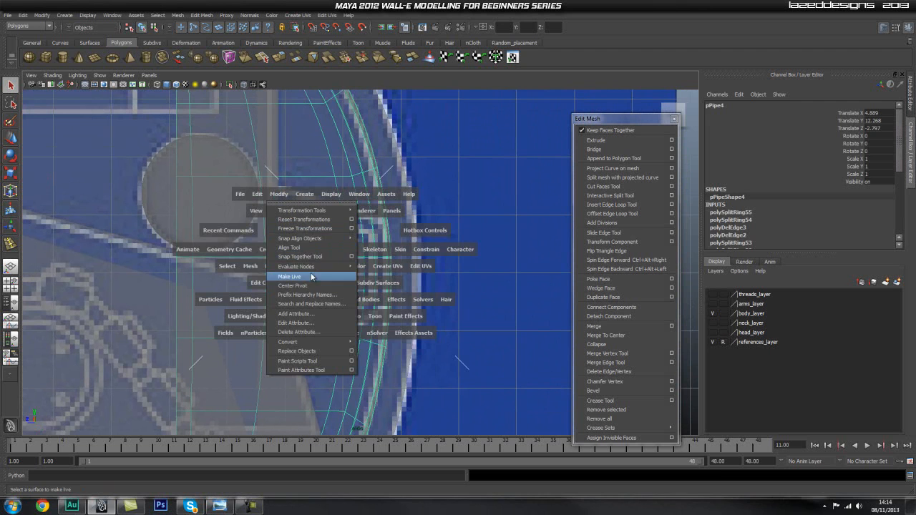
{"action": "left_click", "coordinate": [309, 287]}
{"action": "scroll", "coordinate": [32, 130], "scroll_direction": "up", "scroll_amount": 3}
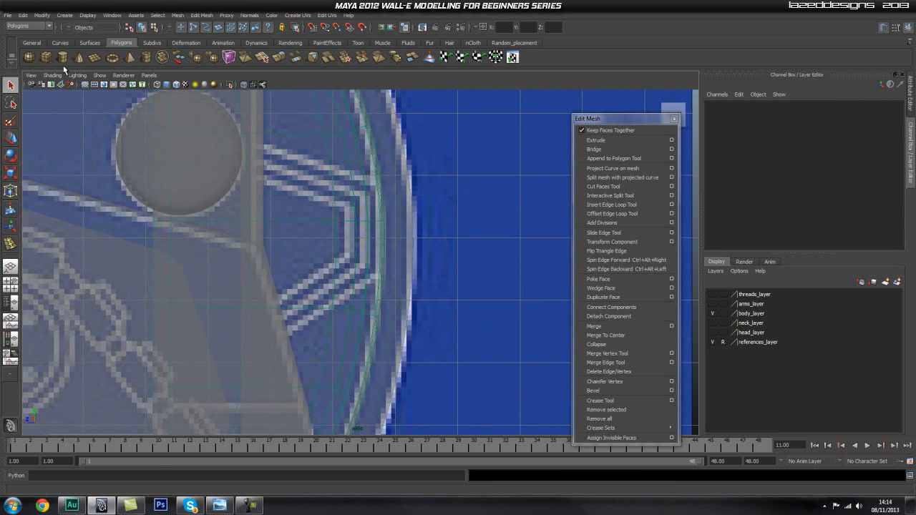
Draw a polygon cube on the live panel over the vertical segment of the bracket in the reference drawing.
{"action": "left_click", "coordinate": [46, 58]}
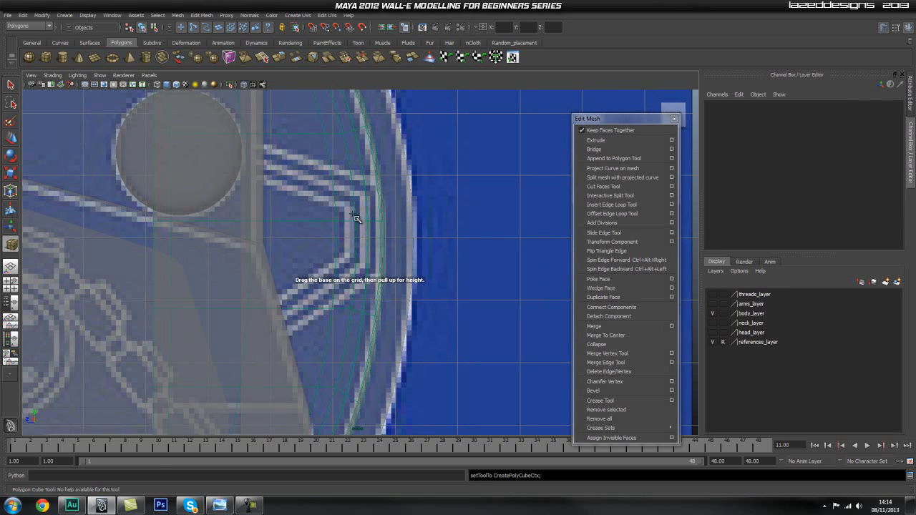
{"action": "left_click_drag", "start_coordinate": [352, 209], "coordinate": [372, 262]}
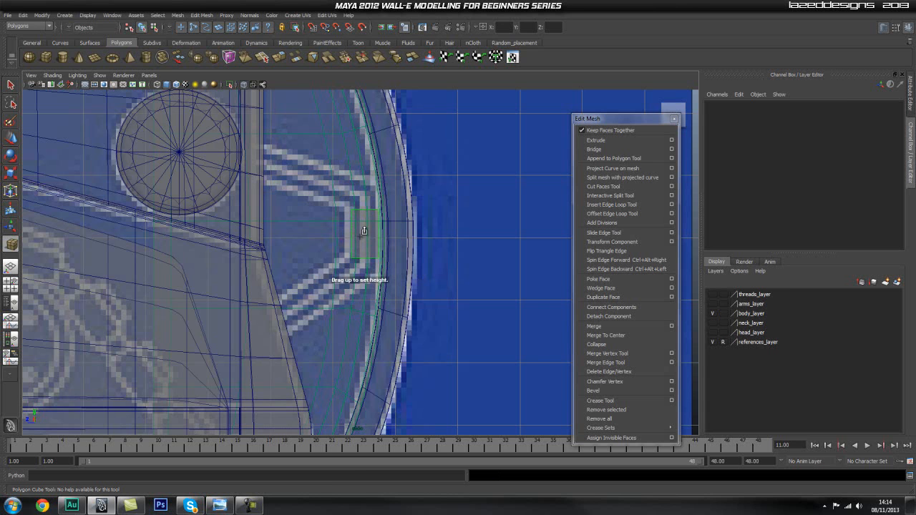
{"action": "left_click", "coordinate": [366, 230]}
{"action": "scroll", "coordinate": [393, 239], "scroll_direction": "up", "scroll_amount": 4}
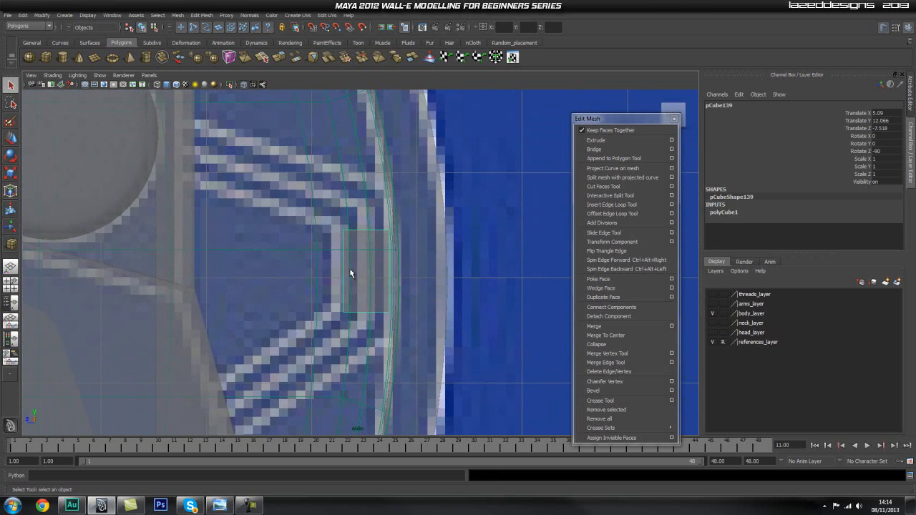
Put the new cube in vertex selection and release the side panel from being a live surface.
{"action": "right_click", "coordinate": [363, 257]}
{"action": "key", "text": "space"}
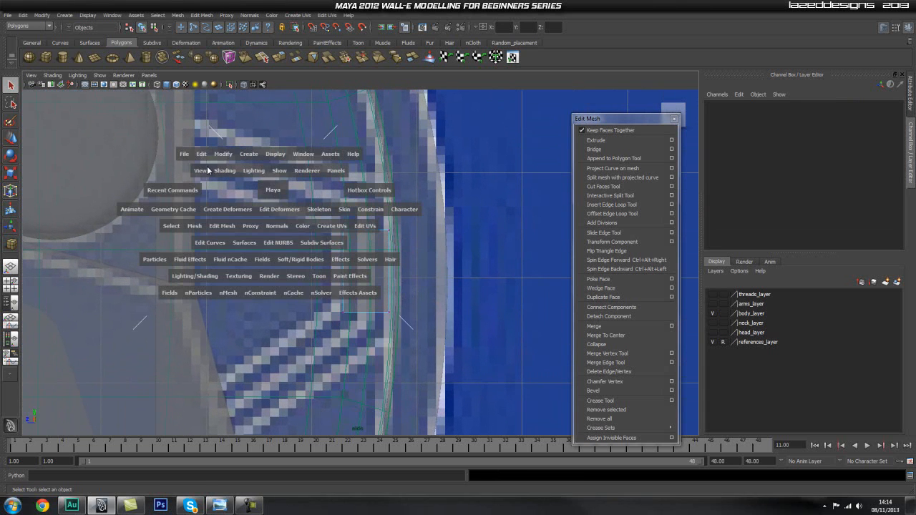
{"action": "left_click_drag", "start_coordinate": [219, 156], "coordinate": [228, 178]}
{"action": "left_click", "coordinate": [251, 236]}
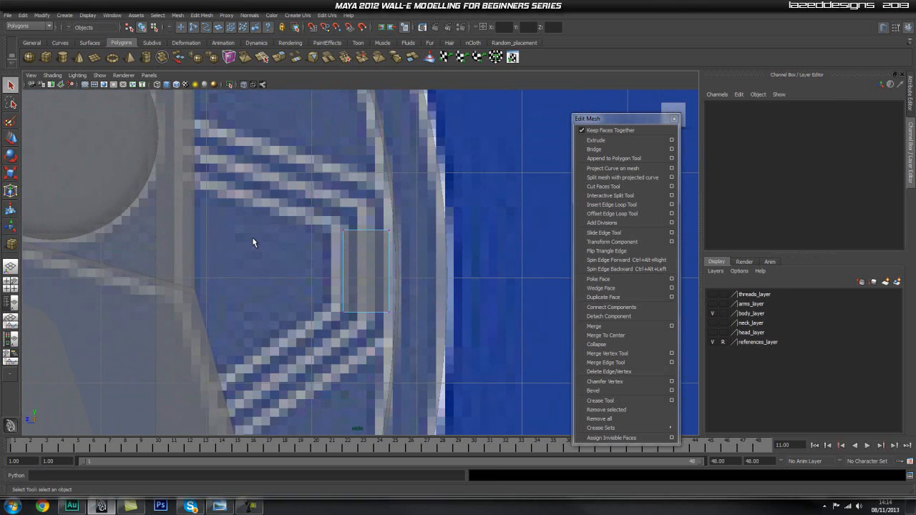
{"action": "scroll", "coordinate": [352, 252], "scroll_direction": "up", "scroll_amount": 1}
{"action": "middle_click_drag", "start_coordinate": [352, 252], "coordinate": [348, 267], "text": "alt"}
{"action": "scroll", "coordinate": [344, 267], "scroll_direction": "up", "scroll_amount": 1}
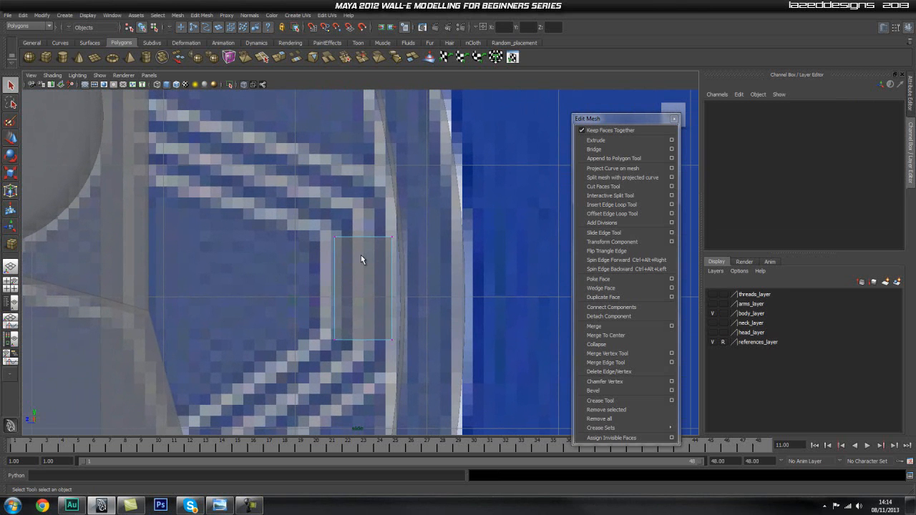
Return to the perspective view and try to select an edge of the small cube on the panel.
{"action": "right_click_drag", "start_coordinate": [365, 231], "coordinate": [367, 247]}
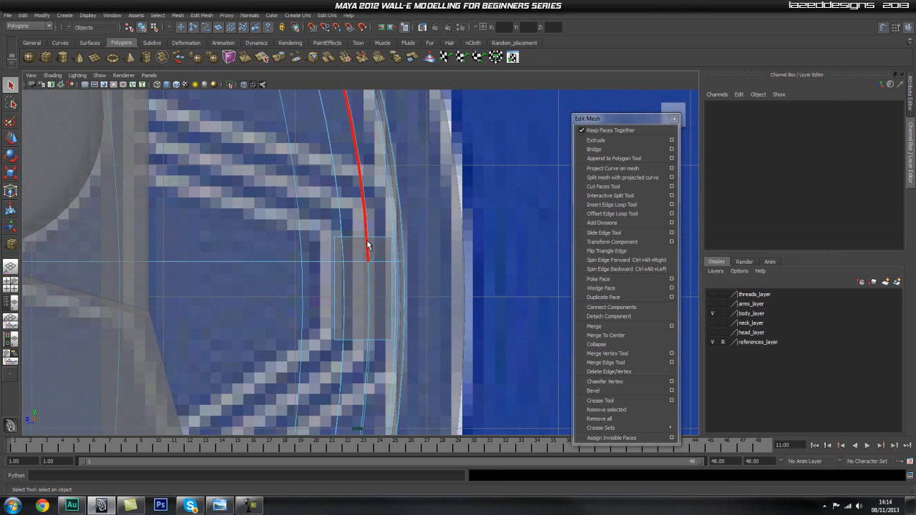
{"action": "key", "text": "space"}
{"action": "left_click_drag", "start_coordinate": [365, 248], "coordinate": [365, 228]}
{"action": "left_click_drag", "start_coordinate": [437, 282], "coordinate": [406, 300], "text": "alt"}
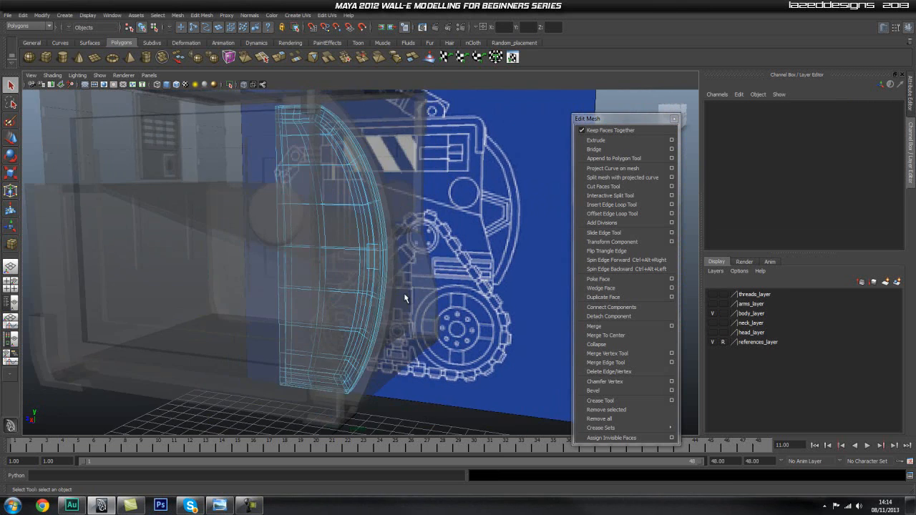
{"action": "scroll", "coordinate": [406, 300], "scroll_direction": "up", "scroll_amount": 3}
{"action": "mouse_move", "coordinate": [373, 255]}
{"action": "right_mouse_down"}
{"action": "mouse_move", "coordinate": [399, 239]}
{"action": "mouse_move", "coordinate": [384, 249]}
{"action": "right_mouse_up"}
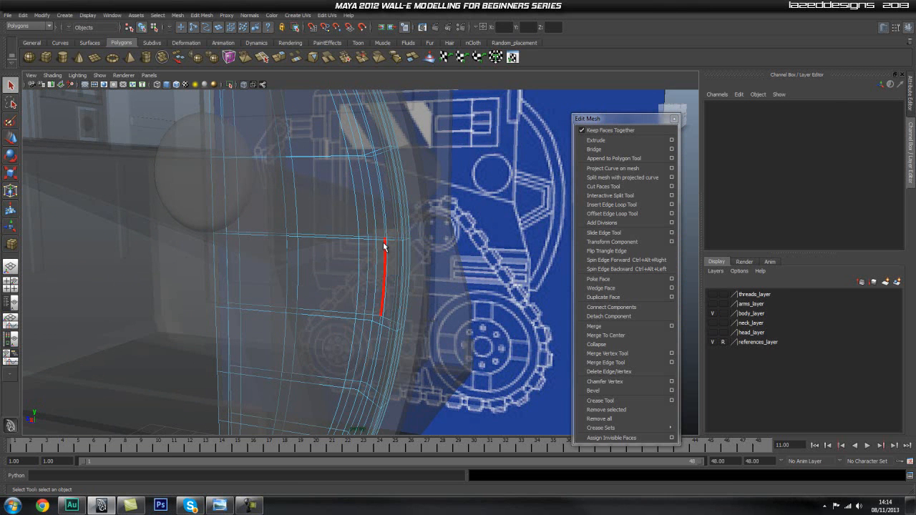
{"action": "left_click", "coordinate": [383, 258]}
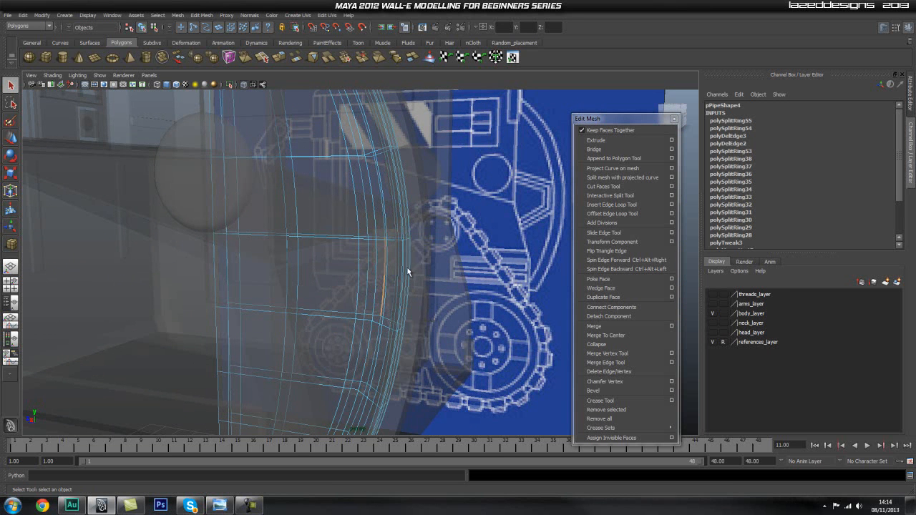
Show the outliner beside the perspective view, turn off X-ray shading, and select and frame the new cube.
{"action": "left_click", "coordinate": [9, 304]}
{"action": "left_click", "coordinate": [72, 221]}
{"action": "key", "text": "f"}
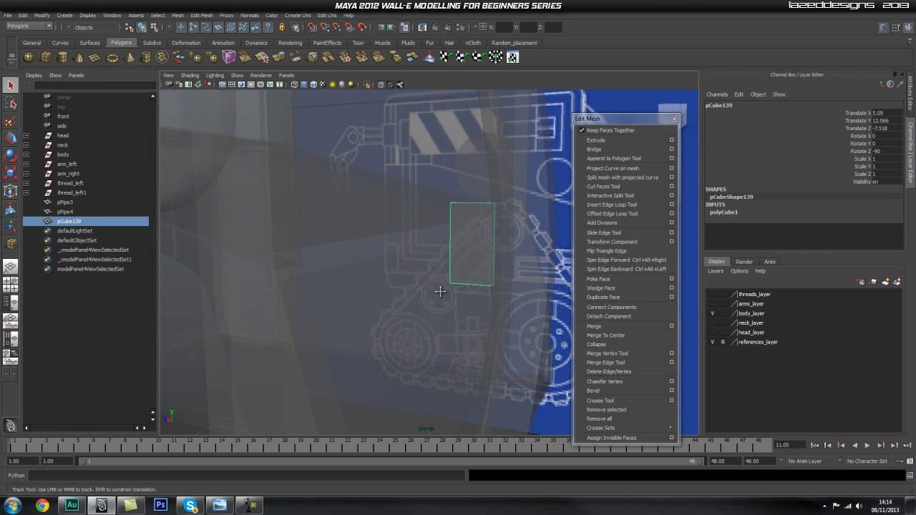
{"action": "left_click", "coordinate": [383, 93]}
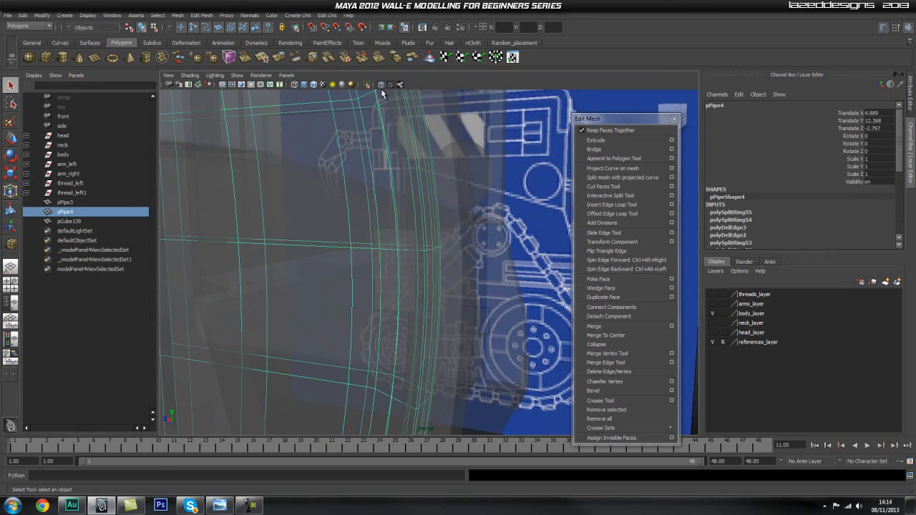
{"action": "left_click", "coordinate": [384, 87]}
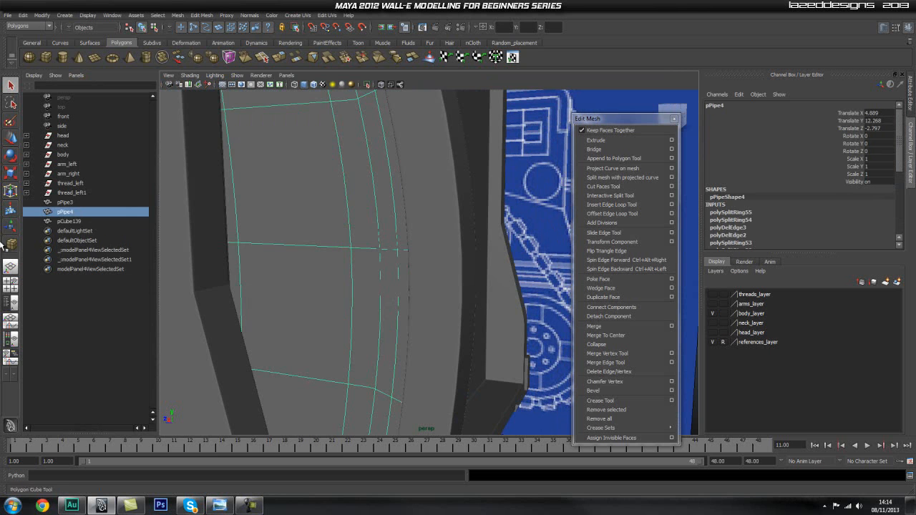
{"action": "left_click", "coordinate": [64, 221]}
{"action": "key", "text": "f"}
Thicken the cube to a Y scale of about 6.067 and move it to about 5.166 in X.
{"action": "key", "text": "w"}
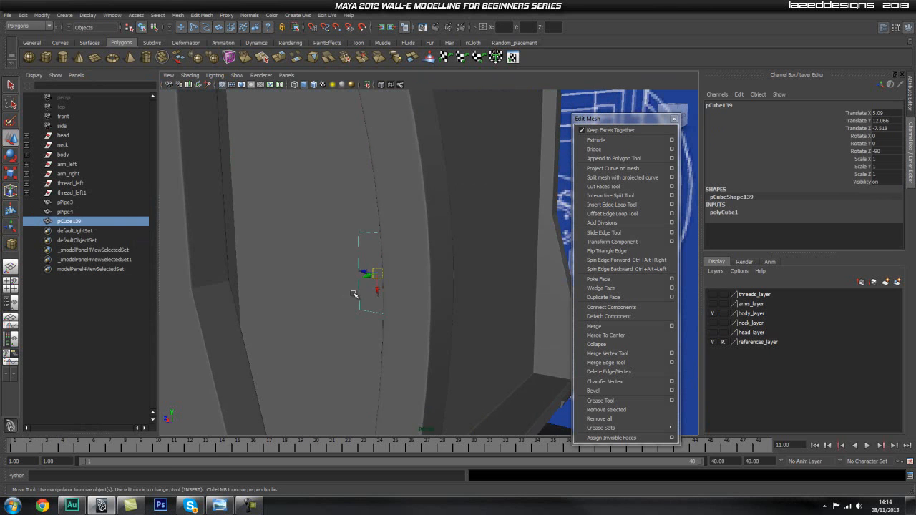
{"action": "left_click_drag", "start_coordinate": [365, 280], "coordinate": [234, 302]}
{"action": "key", "text": "r"}
{"action": "key", "text": "w"}
{"action": "left_click_drag", "start_coordinate": [330, 285], "coordinate": [365, 277]}
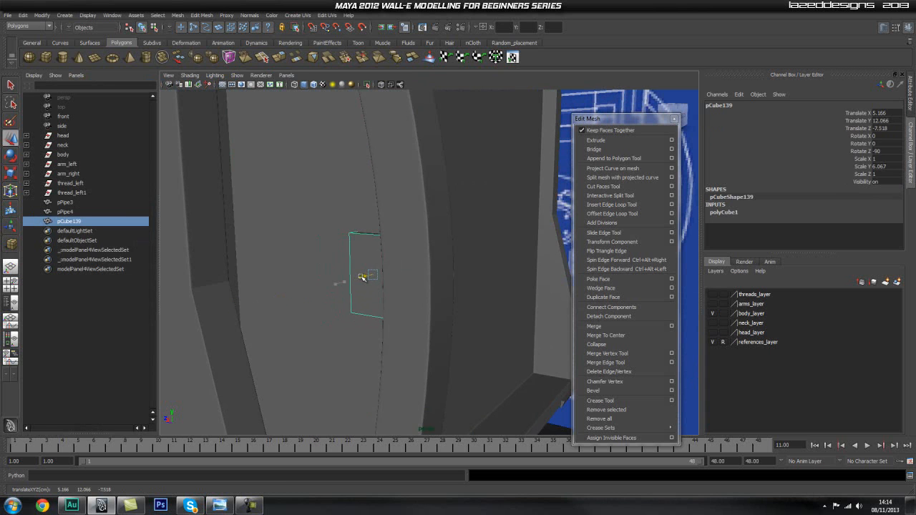
Select the small cube's upper end face and show it in the side view.
{"action": "key", "text": "space"}
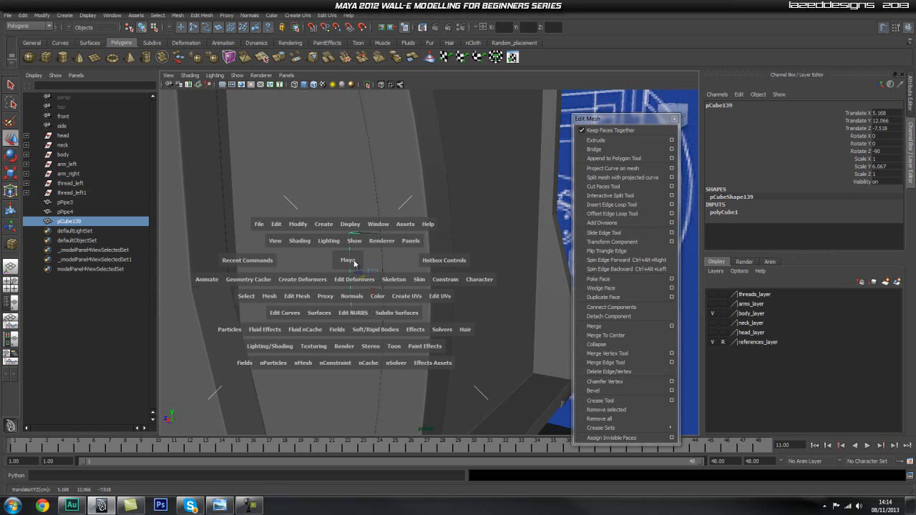
{"action": "left_click_drag", "start_coordinate": [363, 277], "coordinate": [399, 287], "text": "alt"}
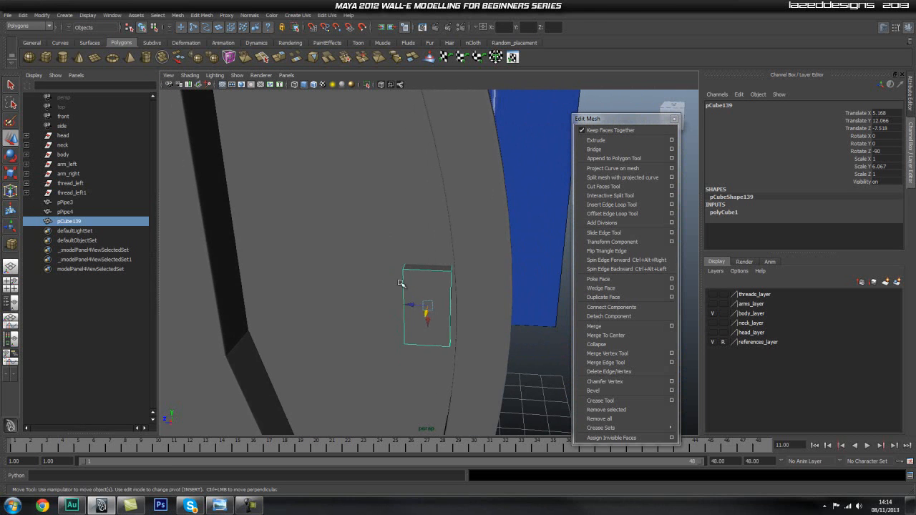
{"action": "right_click_drag", "start_coordinate": [417, 267], "coordinate": [418, 292]}
{"action": "left_click", "coordinate": [422, 268]}
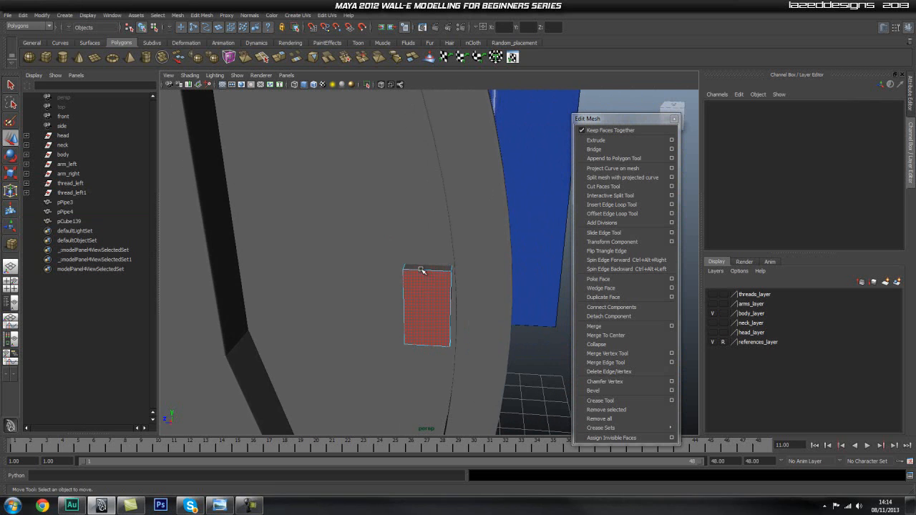
{"action": "key", "text": "space"}
{"action": "left_click_drag", "start_coordinate": [416, 299], "coordinate": [436, 300]}
{"action": "key", "text": "space"}
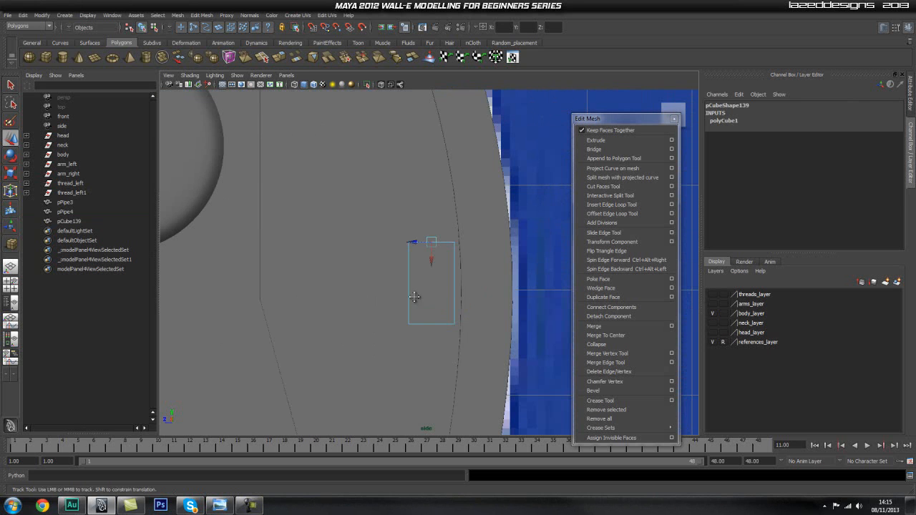
Turn on X-ray shading and extrude the cube's upper face up to the reference bracket's upper corner.
{"action": "middle_click_drag", "start_coordinate": [420, 309], "coordinate": [409, 285], "text": "alt"}
{"action": "left_click", "coordinate": [380, 84]}
{"action": "middle_click_drag", "start_coordinate": [369, 227], "coordinate": [398, 310], "text": "alt"}
{"action": "scroll", "coordinate": [374, 286], "scroll_direction": "up", "scroll_amount": 1}
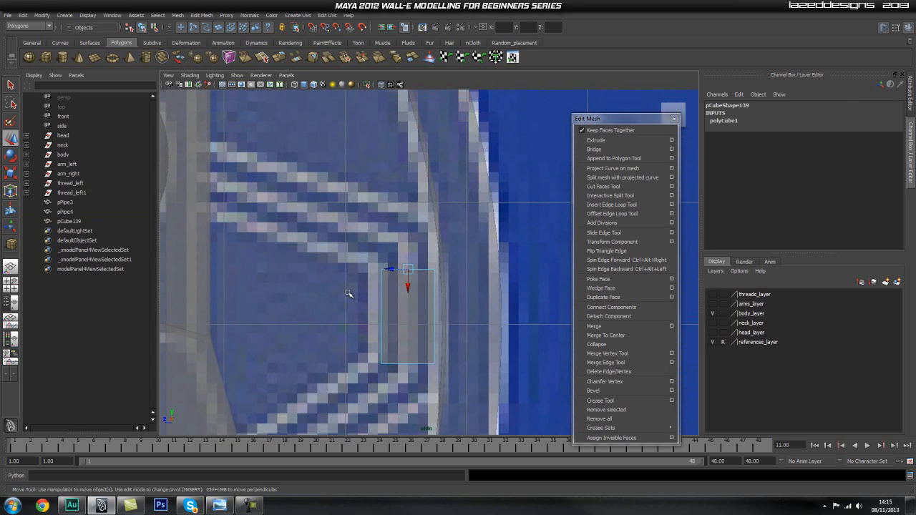
{"action": "left_click", "coordinate": [596, 140]}
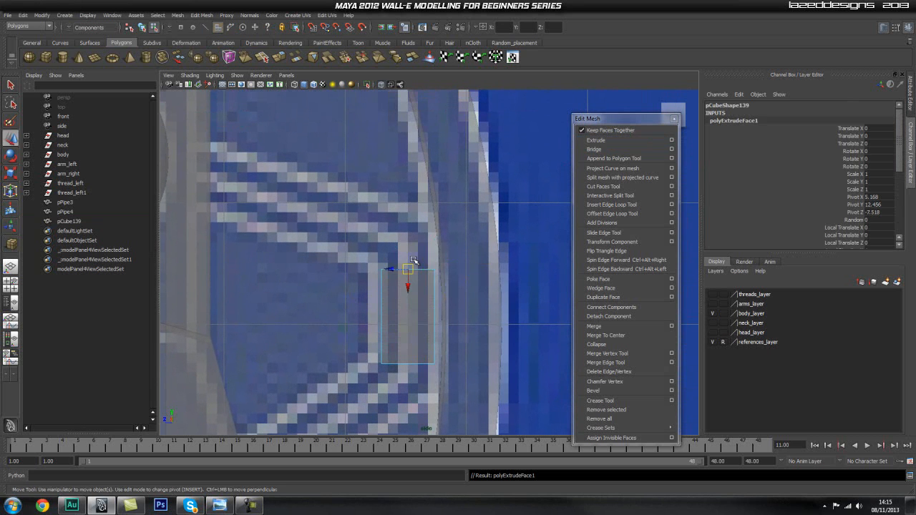
{"action": "left_click_drag", "start_coordinate": [409, 290], "coordinate": [408, 236]}
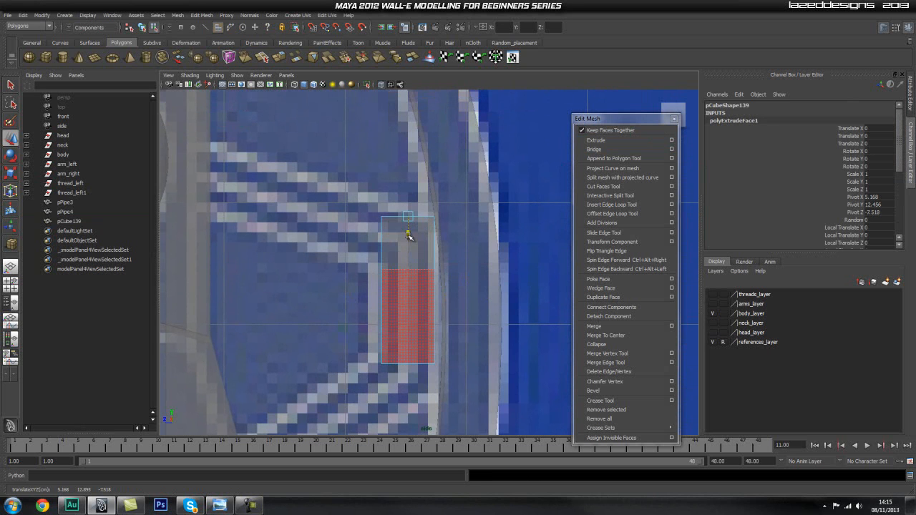
Move the extrusion's outer upper corner vertices to the panel's curve so the upper edge slopes, and adjust the middle vertex row.
{"action": "right_click", "coordinate": [397, 218]}
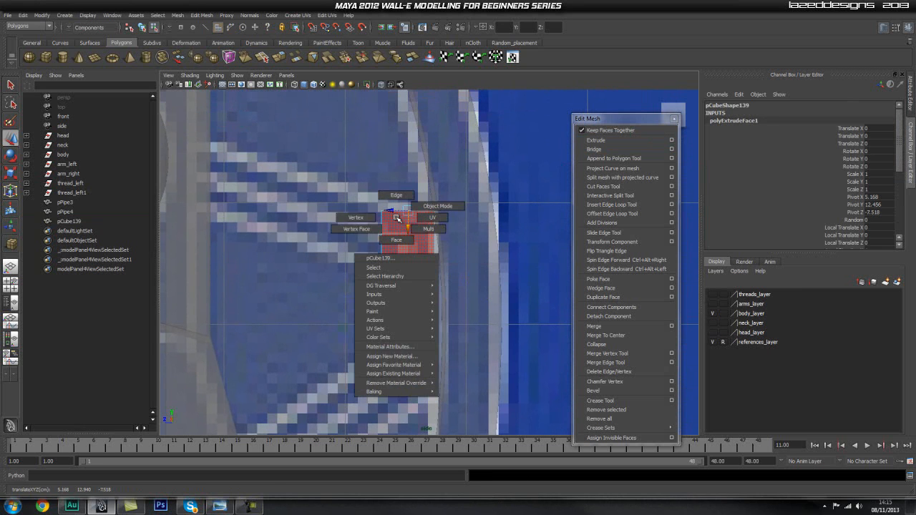
{"action": "left_click", "coordinate": [341, 214]}
{"action": "left_click_drag", "start_coordinate": [374, 209], "coordinate": [416, 210]}
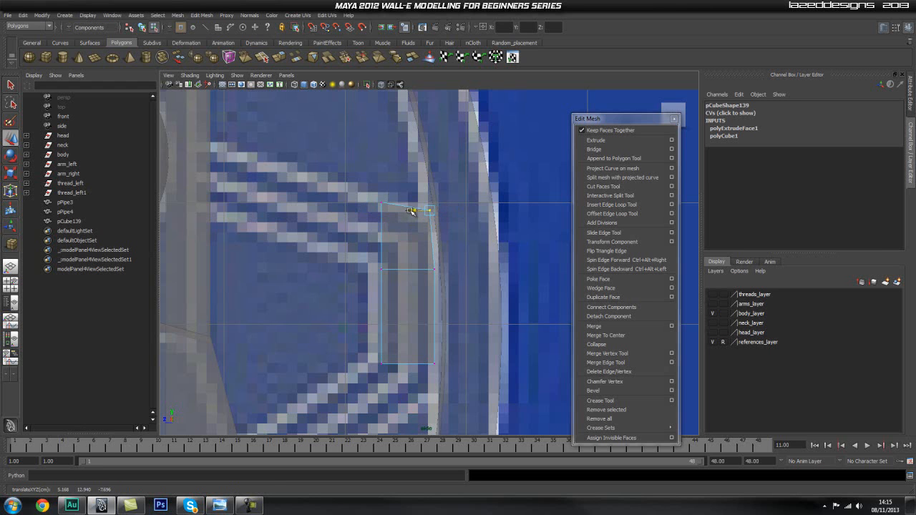
{"action": "left_click_drag", "start_coordinate": [383, 286], "coordinate": [383, 286]}
{"action": "left_click_drag", "start_coordinate": [453, 256], "coordinate": [434, 285]}
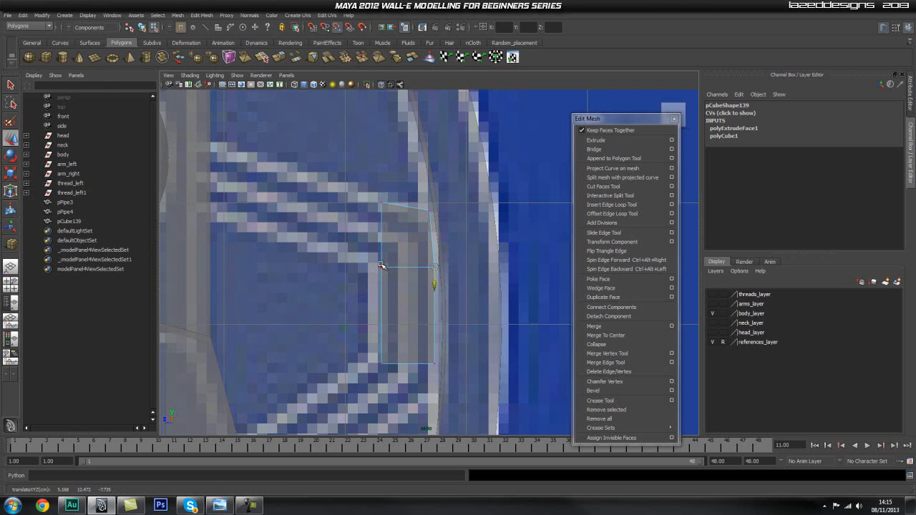
Insert an edge loop across the block's lower section and delete the faces below it.
{"action": "key", "text": "F8"}
{"action": "left_click", "coordinate": [619, 206]}
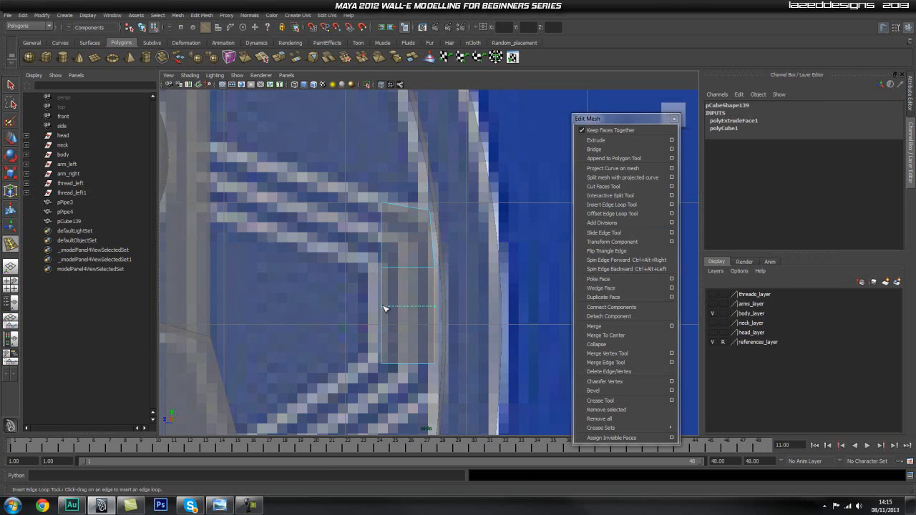
{"action": "left_click_drag", "start_coordinate": [383, 305], "coordinate": [383, 306]}
{"action": "key", "text": "q"}
{"action": "right_click_drag", "start_coordinate": [401, 322], "coordinate": [400, 345]}
{"action": "left_click_drag", "start_coordinate": [341, 321], "coordinate": [493, 384]}
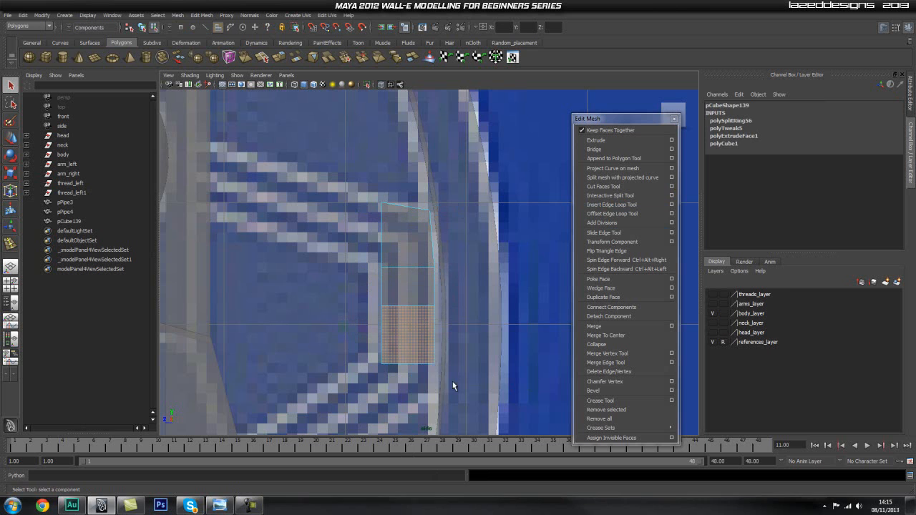
{"action": "key", "text": "Delete"}
Select the upper section's side face that points toward the body and return to the side view.
{"action": "key", "text": "space"}
{"action": "left_click_drag", "start_coordinate": [422, 289], "coordinate": [455, 305]}
{"action": "right_click_drag", "start_coordinate": [455, 305], "coordinate": [572, 265], "text": "alt"}
{"action": "middle_click_drag", "start_coordinate": [573, 269], "coordinate": [525, 302], "text": "alt"}
{"action": "right_click_drag", "start_coordinate": [501, 262], "coordinate": [495, 293]}
{"action": "left_click", "coordinate": [471, 248]}
{"action": "key", "text": "space"}
{"action": "left_click_drag", "start_coordinate": [505, 264], "coordinate": [554, 260]}
Extrude the selected face along the reference's sloping bracket arm to the vertical body line.
{"action": "middle_click_drag", "start_coordinate": [349, 252], "coordinate": [376, 225], "text": "alt"}
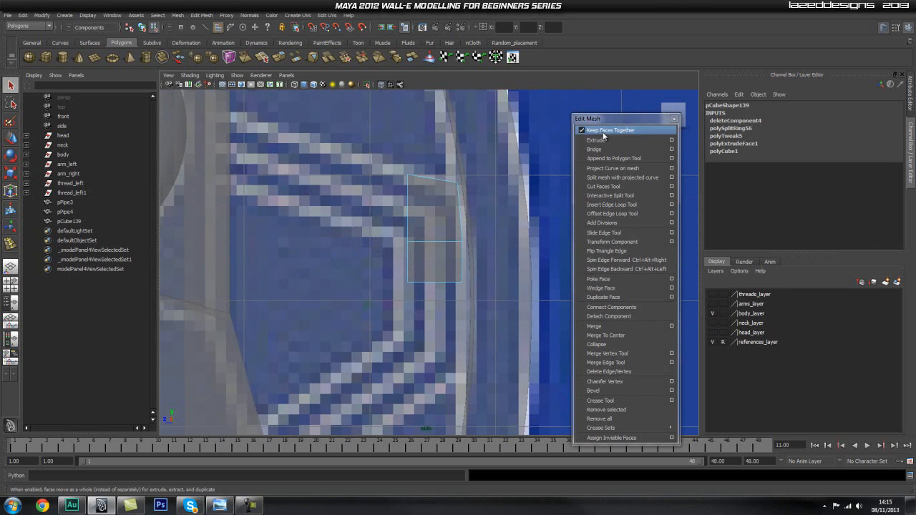
{"action": "left_click", "coordinate": [595, 140]}
{"action": "left_click_drag", "start_coordinate": [391, 214], "coordinate": [254, 221]}
{"action": "scroll", "coordinate": [289, 228], "scroll_direction": "down", "scroll_amount": 7}
{"action": "scroll", "coordinate": [288, 230], "scroll_direction": "up", "scroll_amount": 4}
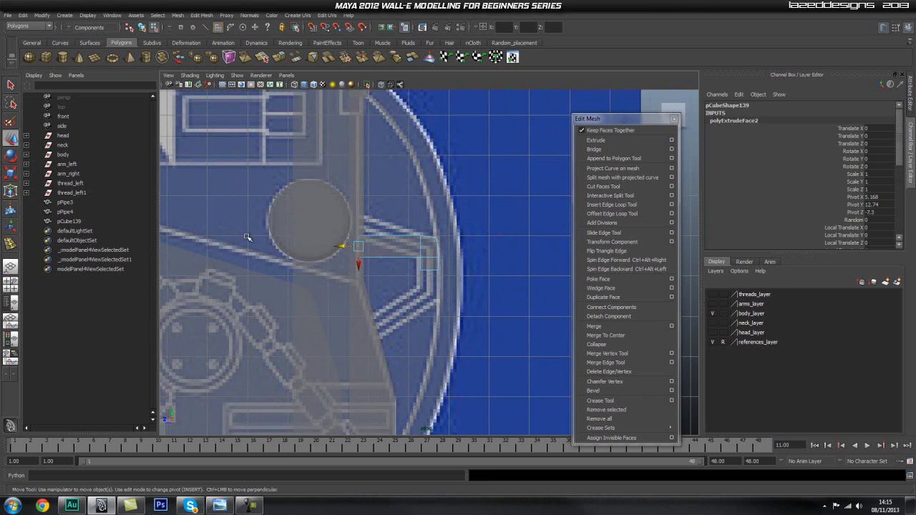
{"action": "left_click_drag", "start_coordinate": [299, 230], "coordinate": [302, 199]}
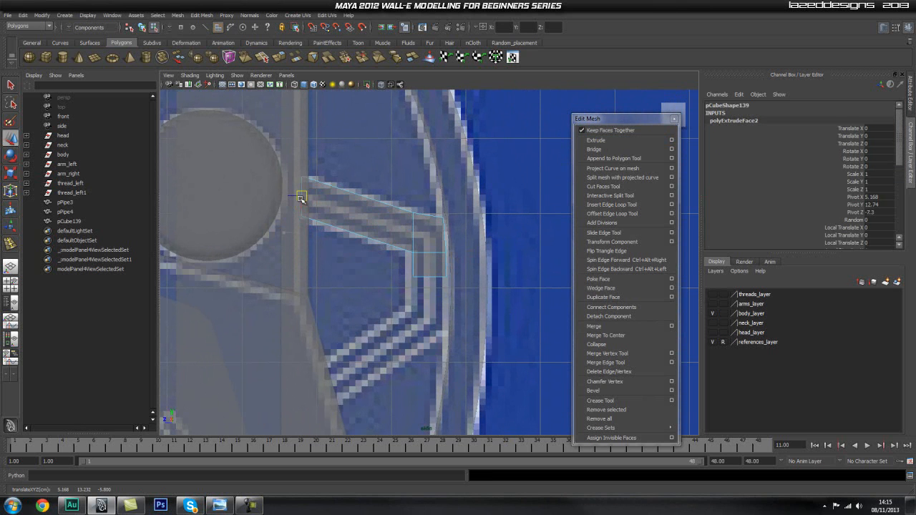
Return the bracket to object mode in the perspective view and turn off X-ray shading.
{"action": "key", "text": "space"}
{"action": "left_click_drag", "start_coordinate": [370, 217], "coordinate": [370, 198]}
{"action": "left_click_drag", "start_coordinate": [429, 248], "coordinate": [336, 250], "text": "alt"}
{"action": "middle_click_drag", "start_coordinate": [336, 251], "coordinate": [414, 248], "text": "alt"}
{"action": "right_click_drag", "start_coordinate": [415, 247], "coordinate": [454, 230]}
{"action": "left_click_drag", "start_coordinate": [448, 243], "coordinate": [279, 234], "text": "alt"}
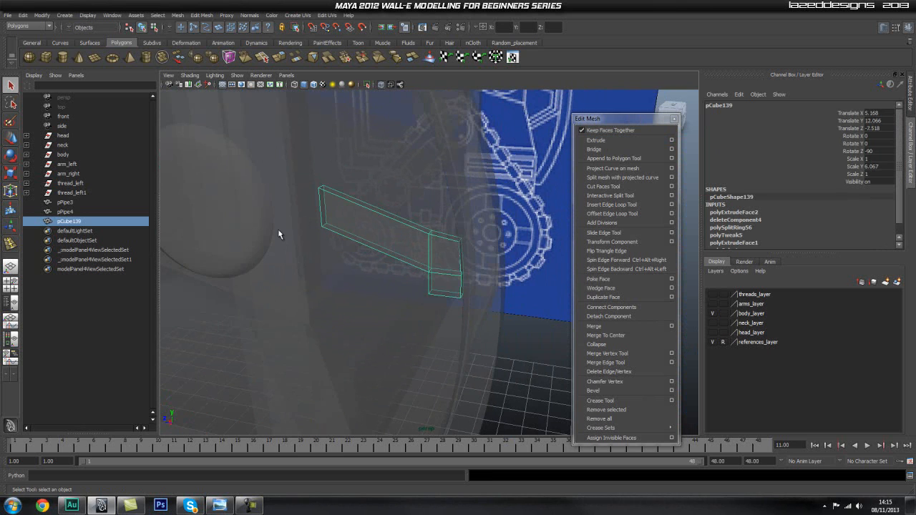
{"action": "left_click", "coordinate": [380, 84]}
Select the vertices at the free end of the bracket's sloping arm for moving.
{"action": "mouse_move", "coordinate": [384, 103]}
{"action": "left_mouse_down", "text": "alt"}
{"action": "mouse_move", "coordinate": [394, 184]}
{"action": "mouse_move", "coordinate": [385, 172]}
{"action": "mouse_move", "coordinate": [345, 178]}
{"action": "mouse_move", "coordinate": [372, 242]}
{"action": "mouse_move", "coordinate": [329, 239]}
{"action": "mouse_move", "coordinate": [423, 249]}
{"action": "left_mouse_up", "text": "alt"}
{"action": "scroll", "coordinate": [423, 249], "scroll_direction": "up", "scroll_amount": 2}
{"action": "right_click_drag", "start_coordinate": [379, 239], "coordinate": [349, 240]}
{"action": "left_click_drag", "start_coordinate": [317, 330], "coordinate": [385, 207]}
{"action": "middle_click_drag", "start_coordinate": [384, 247], "coordinate": [379, 316], "text": "alt"}
{"action": "key", "text": "w"}
{"action": "left_click_drag", "start_coordinate": [401, 312], "coordinate": [371, 315], "text": "alt"}
In the side view's wireframe display, extend the arm's end vertices along its slope past the vertical body line.
{"action": "key", "text": "space"}
{"action": "left_click_drag", "start_coordinate": [424, 305], "coordinate": [466, 310]}
{"action": "scroll", "coordinate": [466, 310], "scroll_direction": "down", "scroll_amount": 3}
{"action": "key", "text": "4"}
{"action": "scroll", "coordinate": [355, 283], "scroll_direction": "up", "scroll_amount": 5}
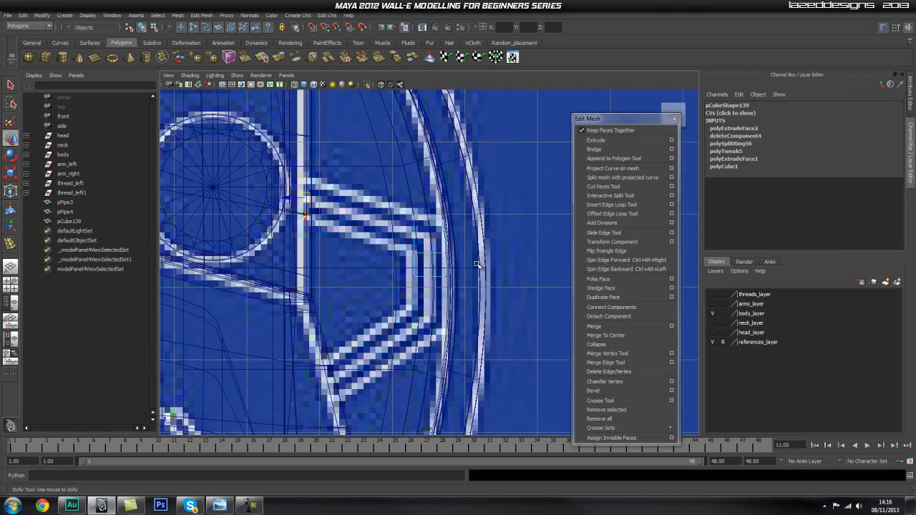
{"action": "left_click_drag", "start_coordinate": [334, 247], "coordinate": [306, 242]}
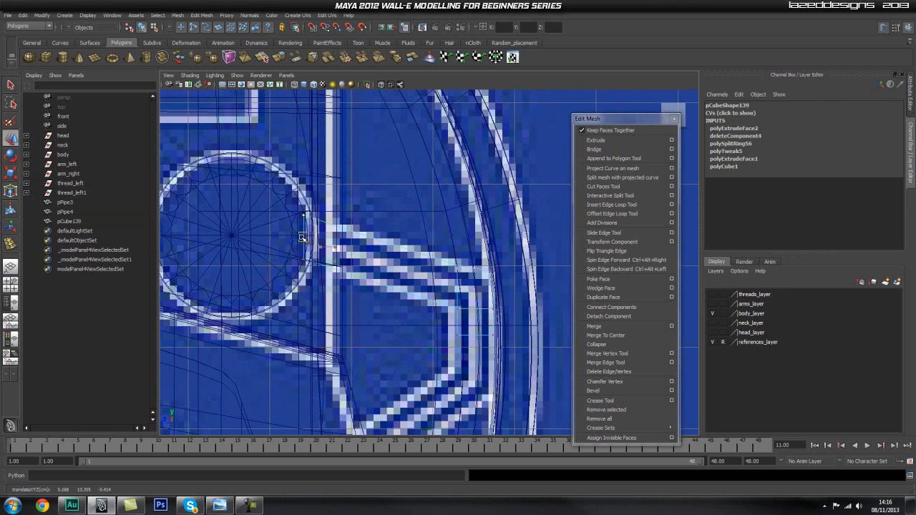
Return to the shaded perspective view and frame the bracket's outer faces for selection.
{"action": "key", "text": "space"}
{"action": "left_click_drag", "start_coordinate": [377, 274], "coordinate": [377, 262]}
{"action": "key", "text": "5"}
{"action": "mouse_move", "coordinate": [427, 297]}
{"action": "left_mouse_down", "text": "alt"}
{"action": "mouse_move", "coordinate": [446, 257]}
{"action": "mouse_move", "coordinate": [471, 252]}
{"action": "mouse_move", "coordinate": [466, 268]}
{"action": "mouse_move", "coordinate": [451, 237]}
{"action": "mouse_move", "coordinate": [422, 262]}
{"action": "mouse_move", "coordinate": [439, 274]}
{"action": "mouse_move", "coordinate": [443, 260]}
{"action": "left_mouse_up", "text": "alt"}
{"action": "middle_click_drag", "start_coordinate": [444, 260], "coordinate": [425, 337], "text": "alt"}
{"action": "left_click_drag", "start_coordinate": [425, 337], "coordinate": [409, 315], "text": "alt"}
{"action": "key", "text": "q"}
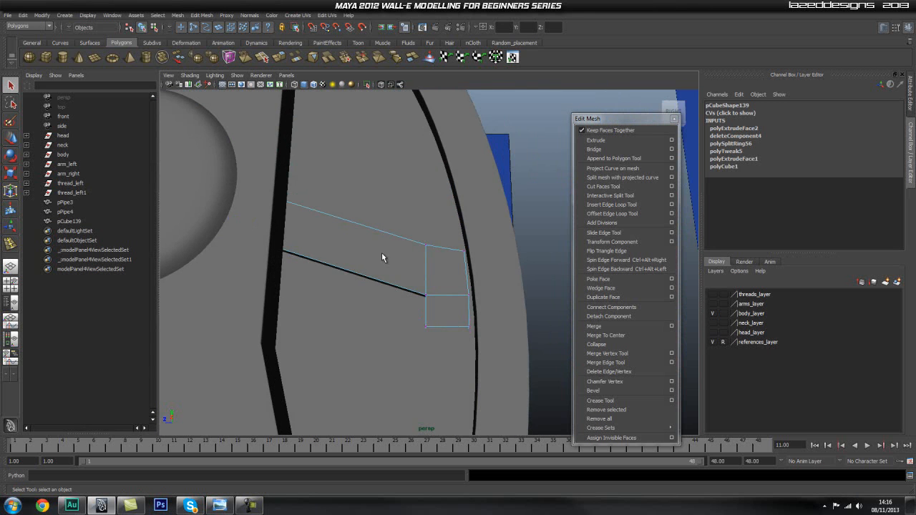
Try to extrude the bracket's outer faces together.
{"action": "left_click", "coordinate": [380, 269]}
{"action": "left_click", "coordinate": [439, 308], "text": "shift"}
{"action": "left_click_drag", "start_coordinate": [515, 289], "coordinate": [613, 151], "text": "alt"}
{"action": "left_click", "coordinate": [609, 141]}
{"action": "scroll", "coordinate": [886, 213], "scroll_direction": "down", "scroll_amount": 5}
{"action": "scroll", "coordinate": [886, 212], "scroll_direction": "down", "scroll_amount": 2}
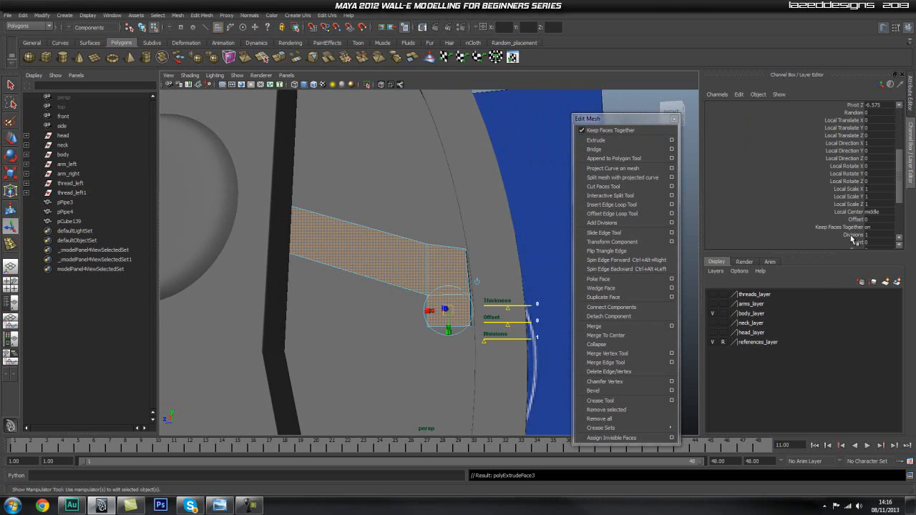
Try insetting the extruded bracket faces, first with an offset of 0.2 and then 0.08.
{"action": "left_click", "coordinate": [857, 227]}
{"action": "left_click", "coordinate": [810, 220]}
{"action": "left_click", "coordinate": [582, 195]}
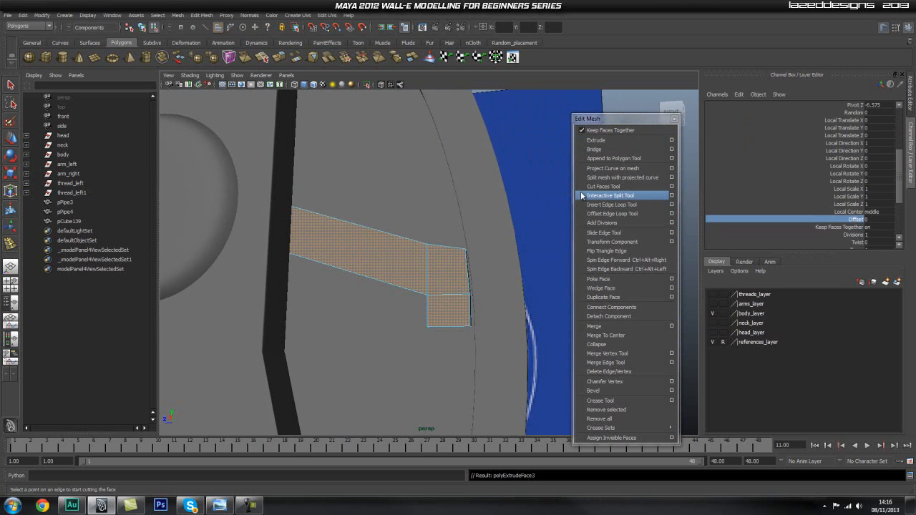
{"action": "middle_click_drag", "start_coordinate": [535, 189], "coordinate": [539, 187]}
{"action": "key", "text": "t"}
{"action": "left_click", "coordinate": [882, 85]}
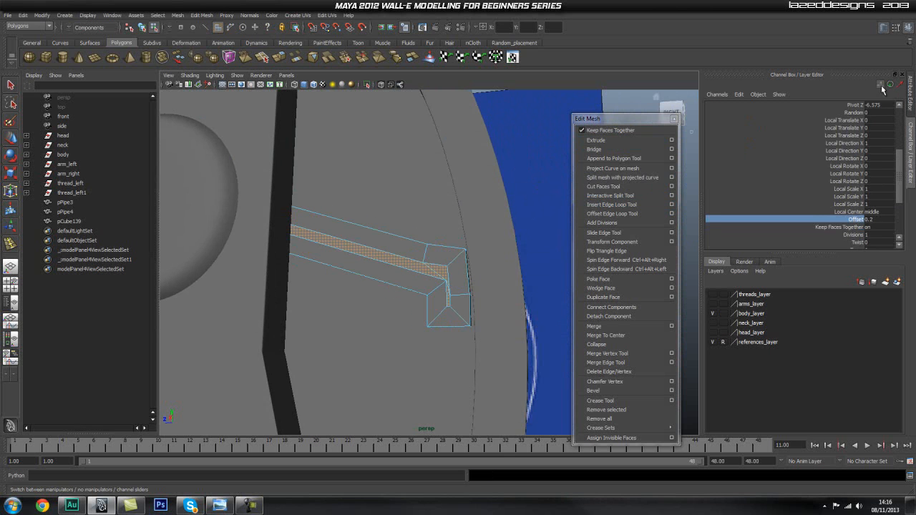
{"action": "mouse_move", "coordinate": [547, 177]}
{"action": "middle_mouse_down"}
{"action": "mouse_move", "coordinate": [534, 178]}
{"action": "mouse_move", "coordinate": [542, 178]}
{"action": "middle_mouse_up"}
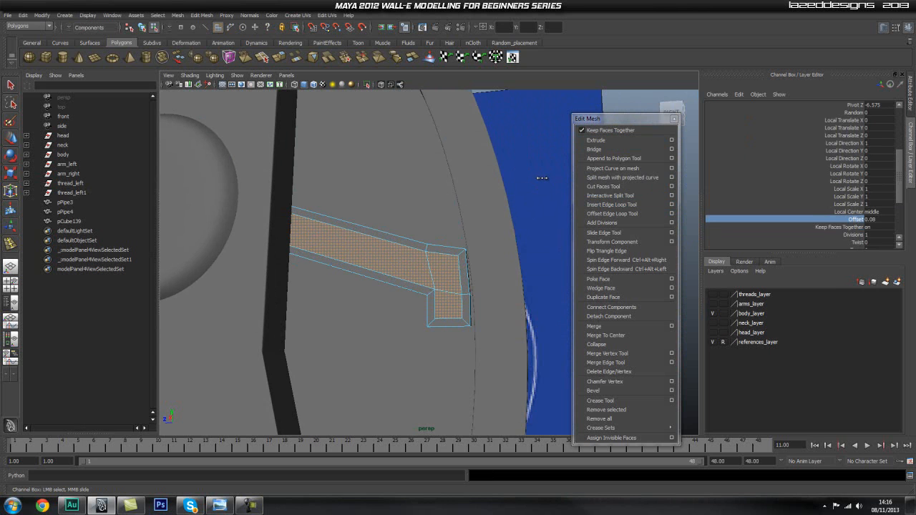
Examine the inset border's width around the bracket's corner in the perspective and side views.
{"action": "left_click_drag", "start_coordinate": [508, 214], "coordinate": [377, 200], "text": "alt"}
{"action": "right_click_drag", "start_coordinate": [376, 201], "coordinate": [491, 233], "text": "alt"}
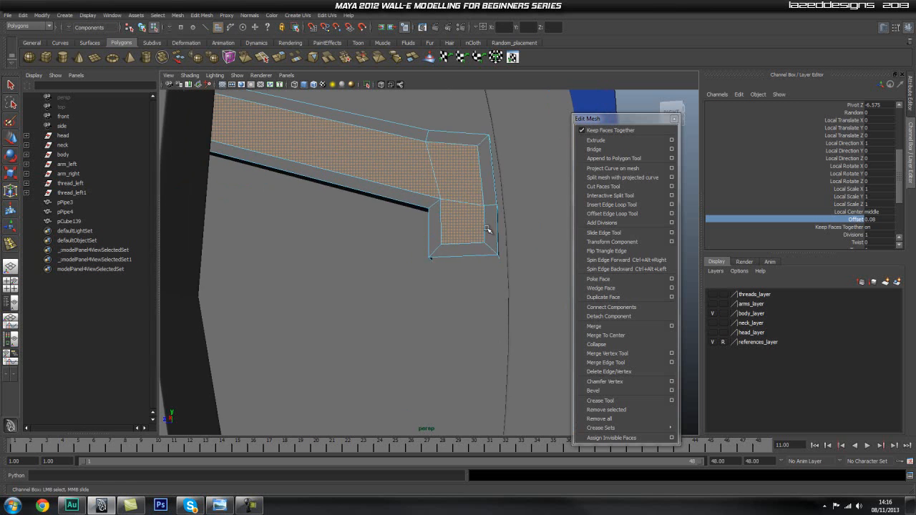
{"action": "left_click_drag", "start_coordinate": [489, 204], "coordinate": [484, 229], "text": "alt"}
{"action": "middle_click_drag", "start_coordinate": [476, 209], "coordinate": [460, 226], "text": "alt"}
{"action": "key", "text": "space"}
{"action": "left_click_drag", "start_coordinate": [461, 227], "coordinate": [495, 231]}
{"action": "right_click_drag", "start_coordinate": [430, 245], "coordinate": [474, 280], "text": "alt"}
{"action": "middle_click_drag", "start_coordinate": [474, 280], "coordinate": [444, 223], "text": "alt"}
{"action": "right_click_drag", "start_coordinate": [444, 222], "coordinate": [475, 237], "text": "alt"}
{"action": "middle_click_drag", "start_coordinate": [475, 237], "coordinate": [385, 198], "text": "alt"}
{"action": "right_click_drag", "start_coordinate": [385, 198], "coordinate": [425, 203], "text": "alt"}
{"action": "middle_click_drag", "start_coordinate": [422, 212], "coordinate": [434, 237], "text": "alt"}
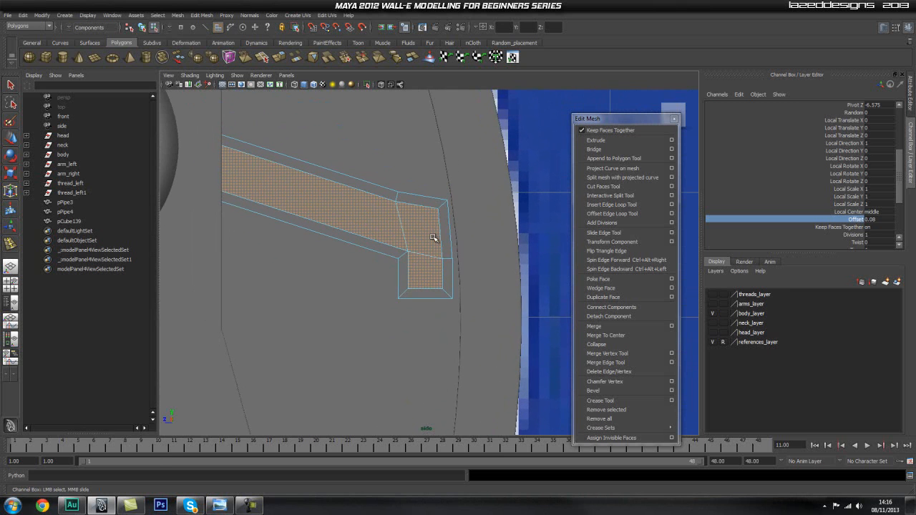
{"action": "right_click_drag", "start_coordinate": [341, 225], "coordinate": [423, 215], "text": "alt"}
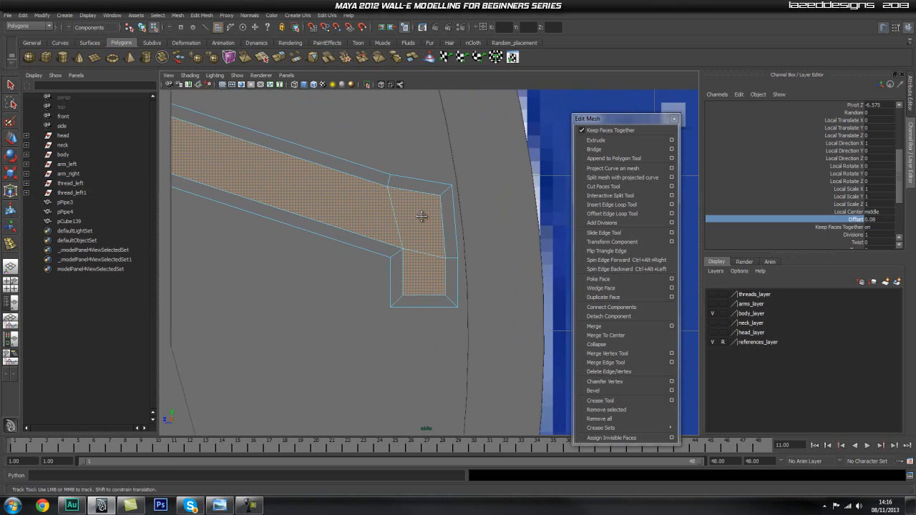
{"action": "middle_click_drag", "start_coordinate": [423, 215], "coordinate": [420, 221], "text": "alt"}
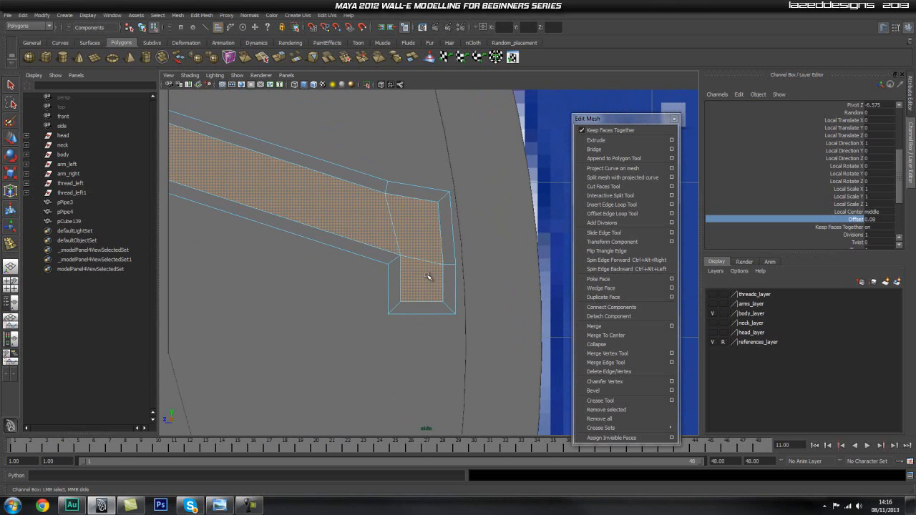
{"action": "middle_click_drag", "start_coordinate": [396, 269], "coordinate": [393, 269], "text": "alt"}
{"action": "right_click_drag", "start_coordinate": [348, 285], "coordinate": [380, 281], "text": "alt"}
Undo the inset and the extrusion of the bracket's outer faces.
{"action": "key", "text": "ctrl+z"}
{"action": "key", "text": "ctrl+z"}
{"action": "key", "text": "ctrl+z"}
{"action": "key", "text": "ctrl+z"}
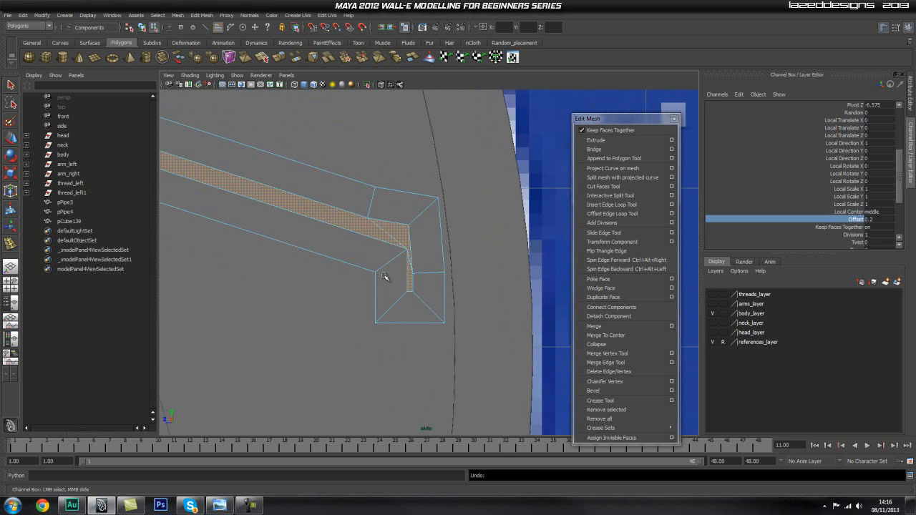
{"action": "right_click_drag", "start_coordinate": [384, 277], "coordinate": [403, 236]}
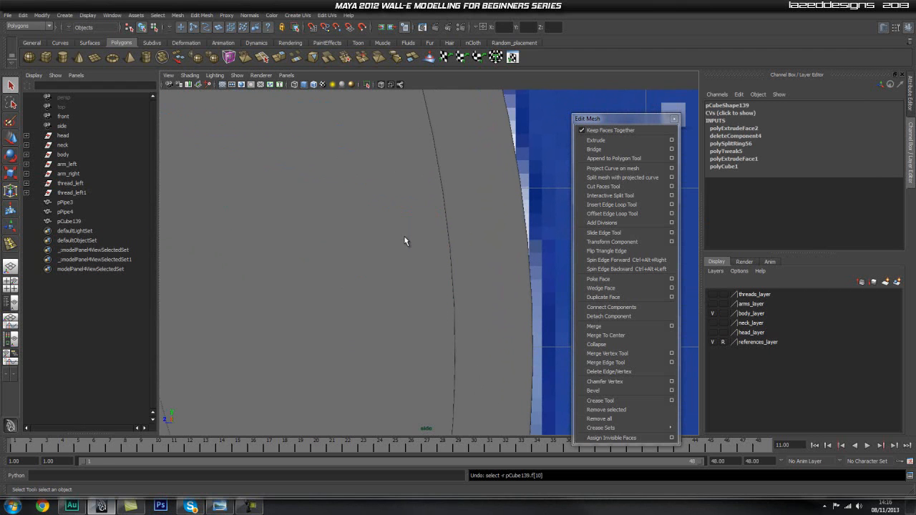
Insert two edge loops along the sloping arm's borders and two along the vertical section's borders.
{"action": "left_click", "coordinate": [627, 205]}
{"action": "left_click_drag", "start_coordinate": [377, 202], "coordinate": [377, 204]}
{"action": "left_click_drag", "start_coordinate": [376, 253], "coordinate": [374, 262]}
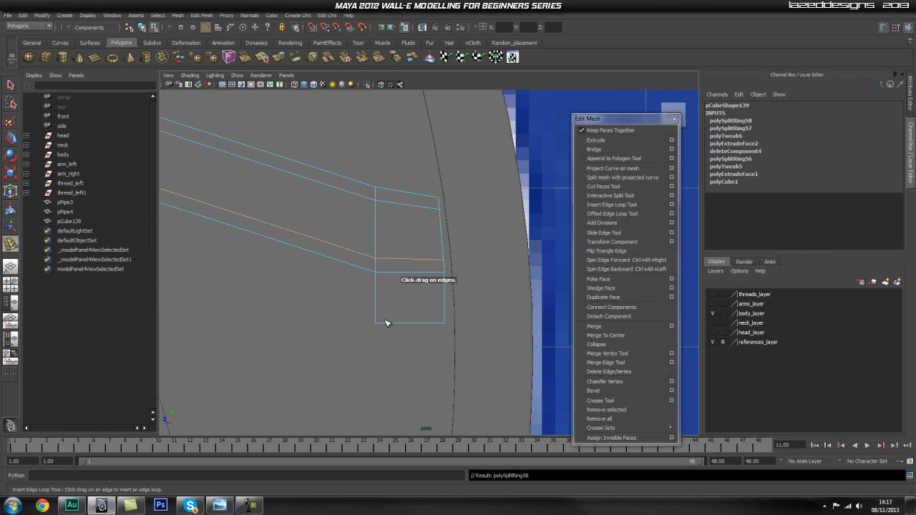
{"action": "left_click_drag", "start_coordinate": [389, 324], "coordinate": [429, 324]}
{"action": "middle_click_drag", "start_coordinate": [401, 226], "coordinate": [411, 252], "text": "alt"}
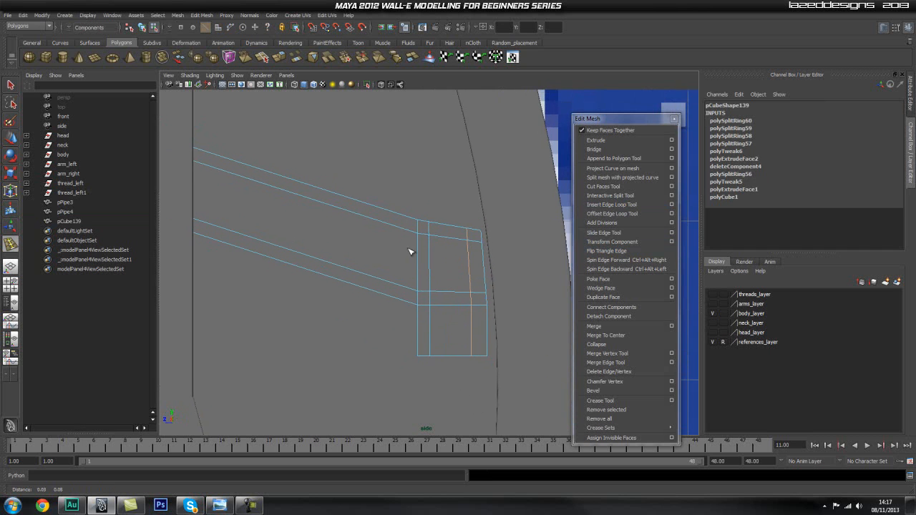
{"action": "mouse_move", "coordinate": [391, 243]}
{"action": "right_mouse_down", "text": "alt"}
{"action": "mouse_move", "coordinate": [428, 247]}
{"action": "mouse_move", "coordinate": [398, 247]}
{"action": "right_mouse_up", "text": "alt"}
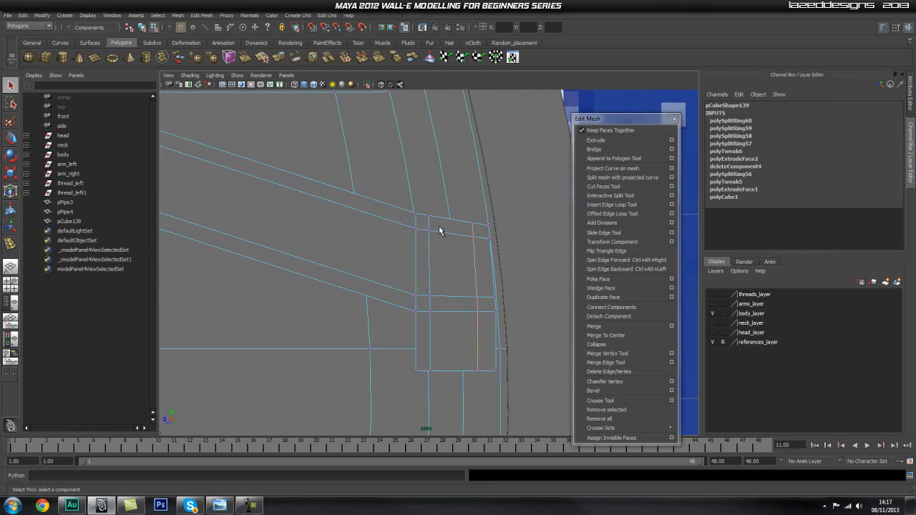
Reposition the vertices where the border loops cross at the bracket's corner to even out the border in the side view.
{"action": "left_click", "coordinate": [427, 239]}
{"action": "left_click_drag", "start_coordinate": [430, 250], "coordinate": [474, 256]}
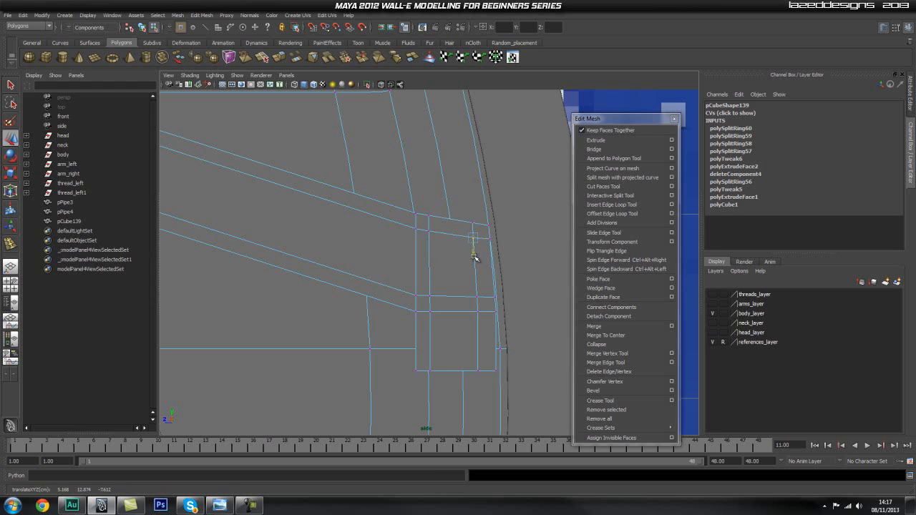
{"action": "left_click", "coordinate": [415, 298]}
{"action": "left_click", "coordinate": [413, 315]}
{"action": "middle_click_drag", "start_coordinate": [473, 323], "coordinate": [457, 302], "text": "alt"}
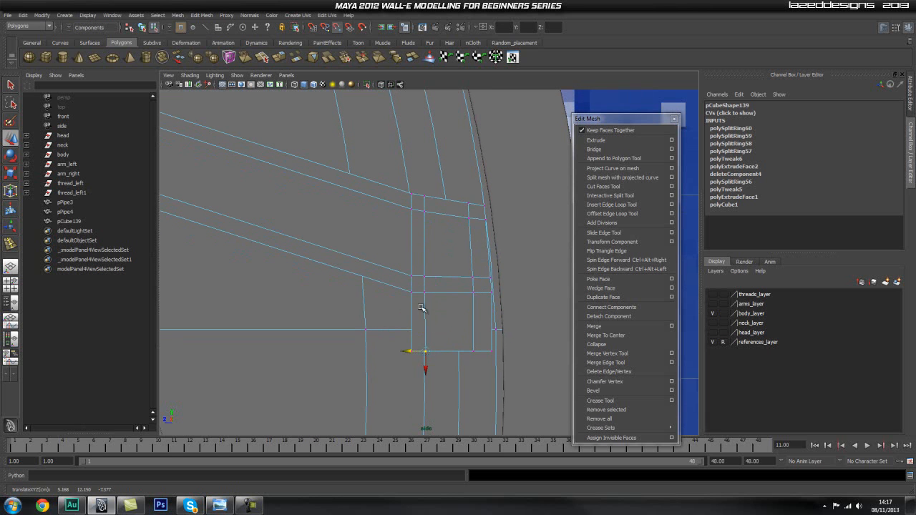
{"action": "left_click_drag", "start_coordinate": [425, 291], "coordinate": [426, 293]}
{"action": "middle_click_drag", "start_coordinate": [428, 262], "coordinate": [453, 269], "text": "alt"}
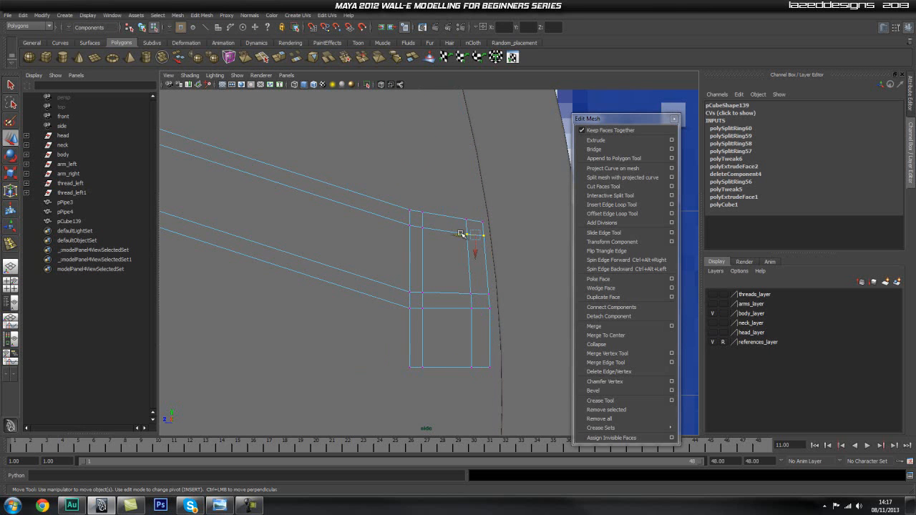
Adjust the vertices of the vertical section's outer loop and inner corner so the border follows the bracket's outline.
{"action": "left_click_drag", "start_coordinate": [462, 244], "coordinate": [452, 236]}
{"action": "left_click_drag", "start_coordinate": [466, 315], "coordinate": [459, 308]}
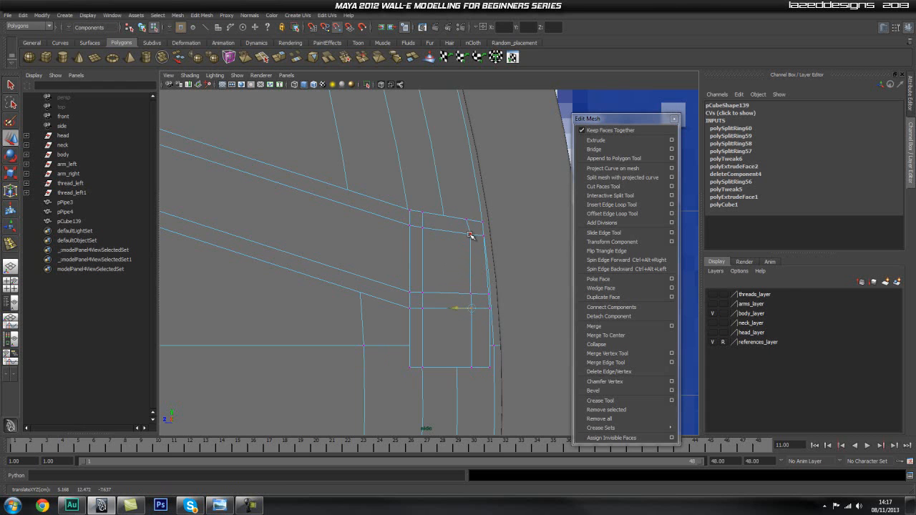
{"action": "left_click", "coordinate": [456, 366]}
{"action": "left_click_drag", "start_coordinate": [472, 307], "coordinate": [471, 308]}
{"action": "middle_click_drag", "start_coordinate": [443, 257], "coordinate": [450, 276], "text": "alt"}
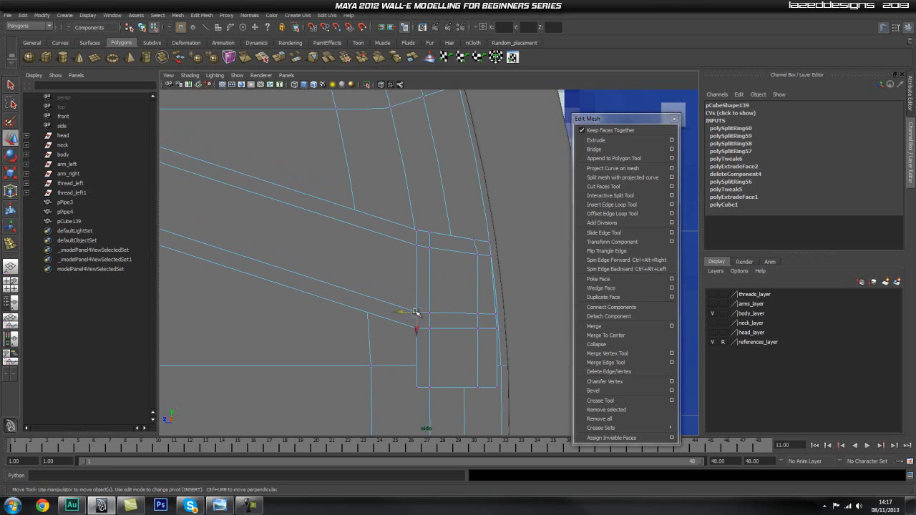
{"action": "left_click", "coordinate": [417, 332]}
Extrude the bracket's inner faces, from the vertical section through the corner to the sloping arm, outward as a raised panel.
{"action": "right_click_drag", "start_coordinate": [456, 349], "coordinate": [456, 364]}
{"action": "left_click", "coordinate": [419, 215]}
{"action": "right_click_drag", "start_coordinate": [440, 282], "coordinate": [479, 265]}
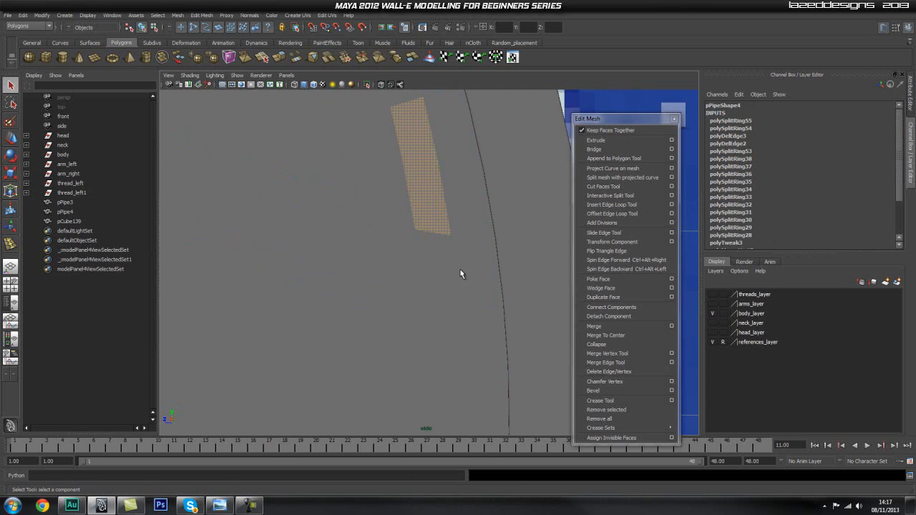
{"action": "right_click_drag", "start_coordinate": [445, 338], "coordinate": [453, 352]}
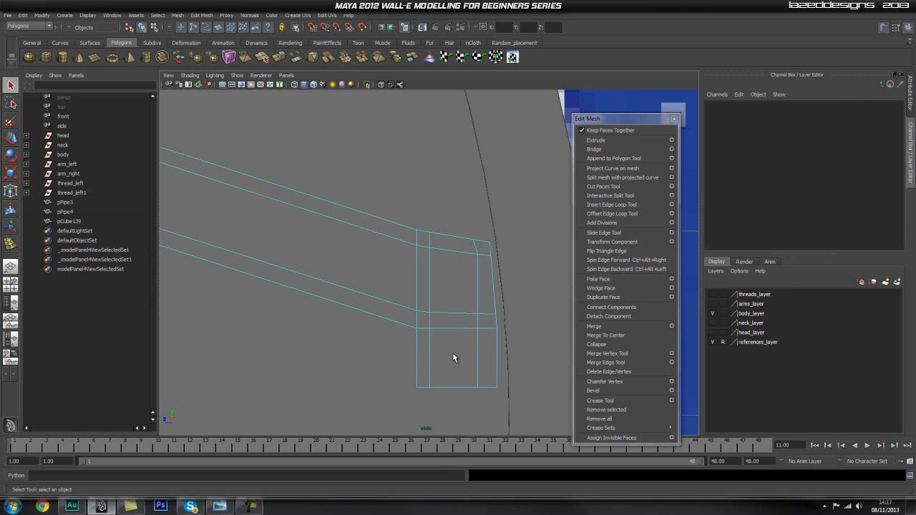
{"action": "left_click", "coordinate": [451, 358]}
{"action": "left_click", "coordinate": [430, 289], "text": "shift"}
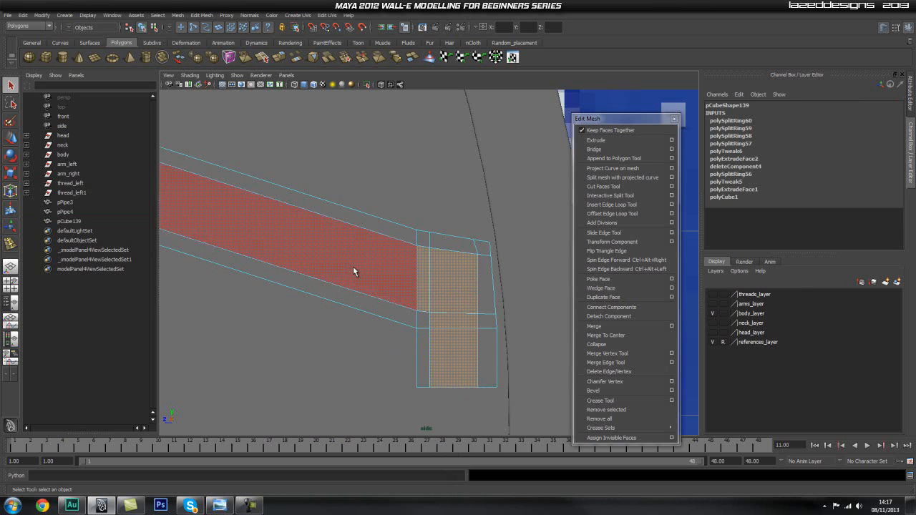
{"action": "left_click", "coordinate": [400, 277], "text": "shift"}
{"action": "scroll", "coordinate": [387, 276], "scroll_direction": "down", "scroll_amount": 5}
{"action": "key", "text": "space"}
{"action": "left_click_drag", "start_coordinate": [401, 268], "coordinate": [383, 290]}
{"action": "left_click", "coordinate": [596, 140]}
{"action": "left_click_drag", "start_coordinate": [333, 239], "coordinate": [348, 262]}
{"action": "key", "text": "w"}
{"action": "left_click_drag", "start_coordinate": [372, 216], "coordinate": [427, 300]}
Return to object mode and select the whole bracket.
{"action": "right_click_drag", "start_coordinate": [427, 299], "coordinate": [438, 300], "text": "alt"}
{"action": "left_click_drag", "start_coordinate": [438, 300], "coordinate": [410, 265], "text": "alt"}
{"action": "key", "text": "q"}
{"action": "right_click_drag", "start_coordinate": [419, 254], "coordinate": [467, 242]}
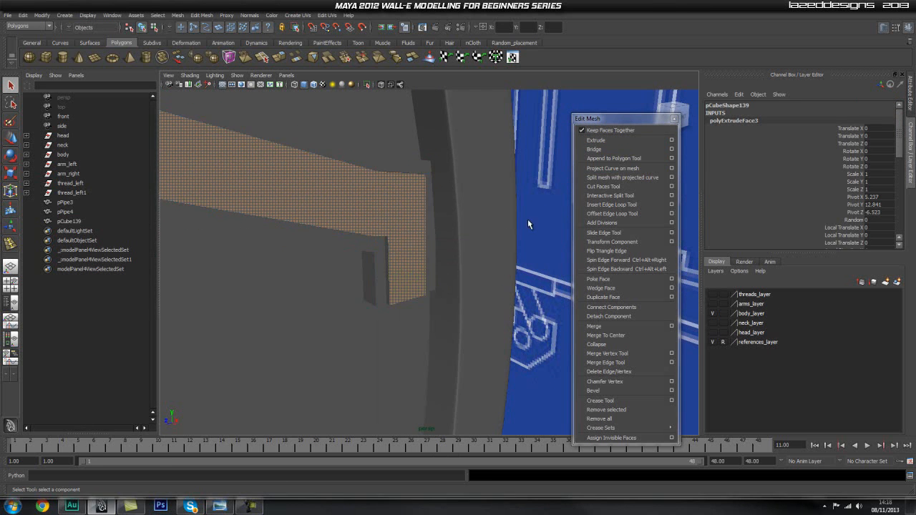
{"action": "left_click", "coordinate": [510, 230]}
{"action": "left_click", "coordinate": [349, 236]}
{"action": "left_click_drag", "start_coordinate": [464, 292], "coordinate": [399, 301], "text": "alt"}
{"action": "right_click_drag", "start_coordinate": [399, 300], "coordinate": [425, 295], "text": "alt"}
Try duplicating the bracket, mirroring the copy with a Scale Y of -1 and moving it down, then undo everything including the duplicate.
{"action": "key", "text": "ctrl+d"}
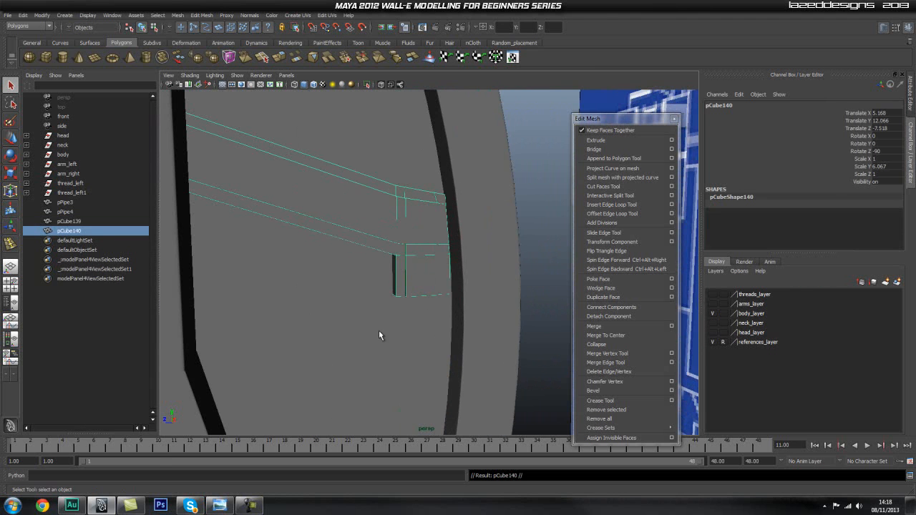
{"action": "key", "text": "w"}
{"action": "type", "text": "r"}
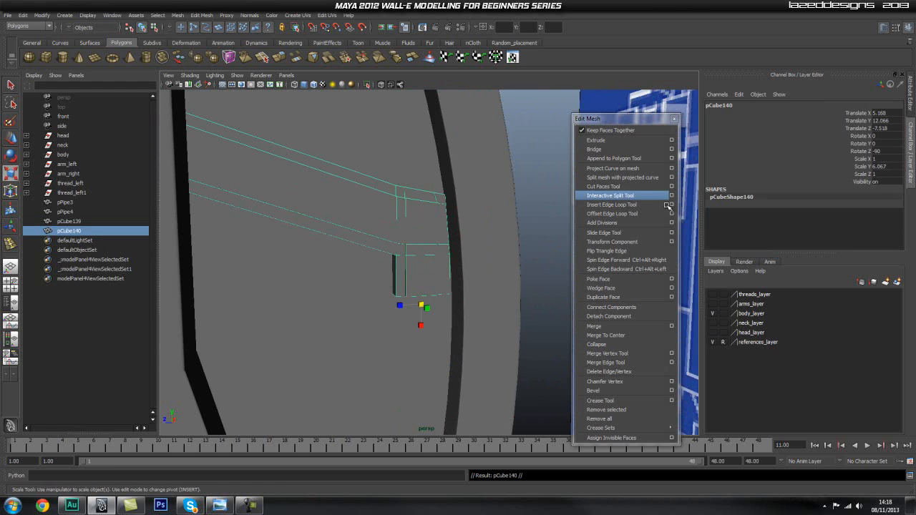
{"action": "type", "text": "-1"}
{"action": "key", "text": "Return"}
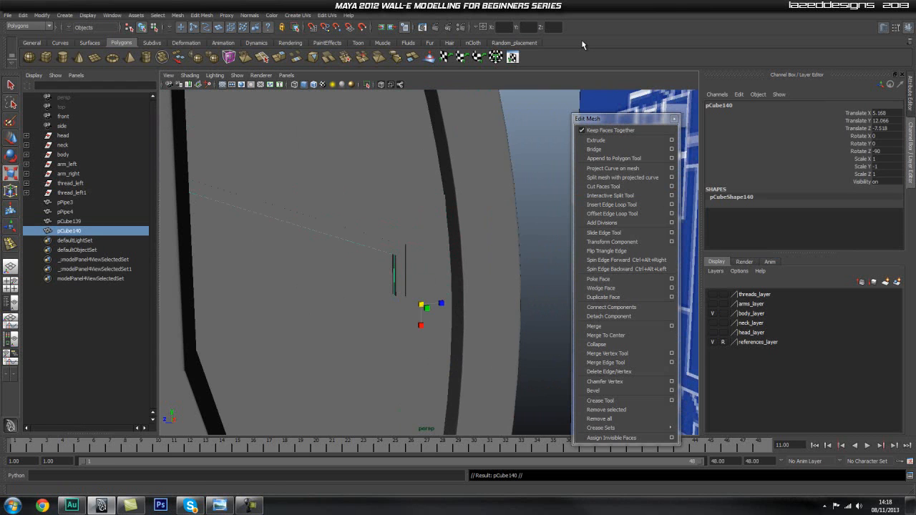
{"action": "key", "text": "w"}
{"action": "left_click_drag", "start_coordinate": [421, 330], "coordinate": [422, 450]}
{"action": "key", "text": "ctrl+z"}
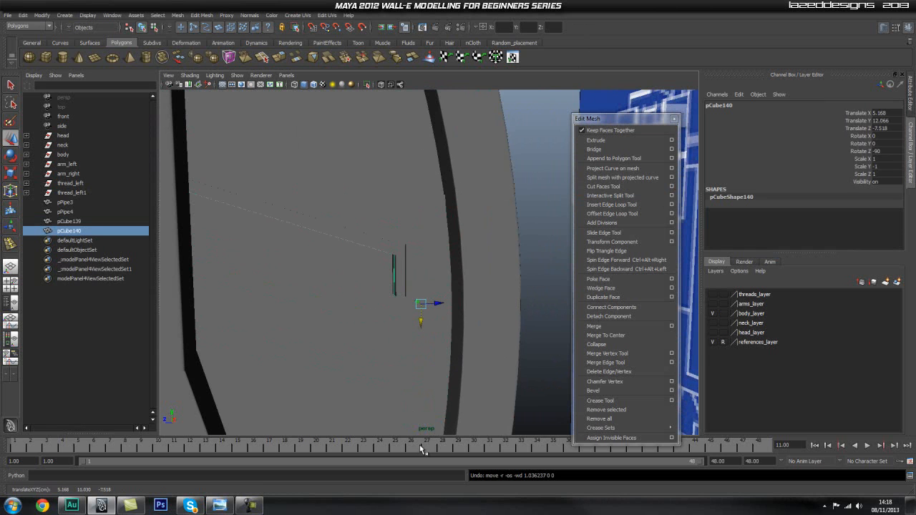
{"action": "key", "text": "ctrl+z"}
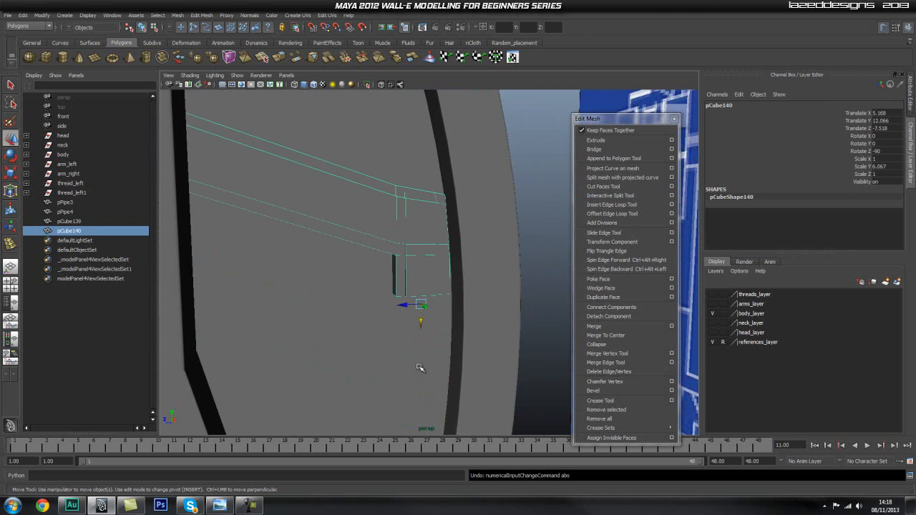
{"action": "key", "text": "ctrl+z"}
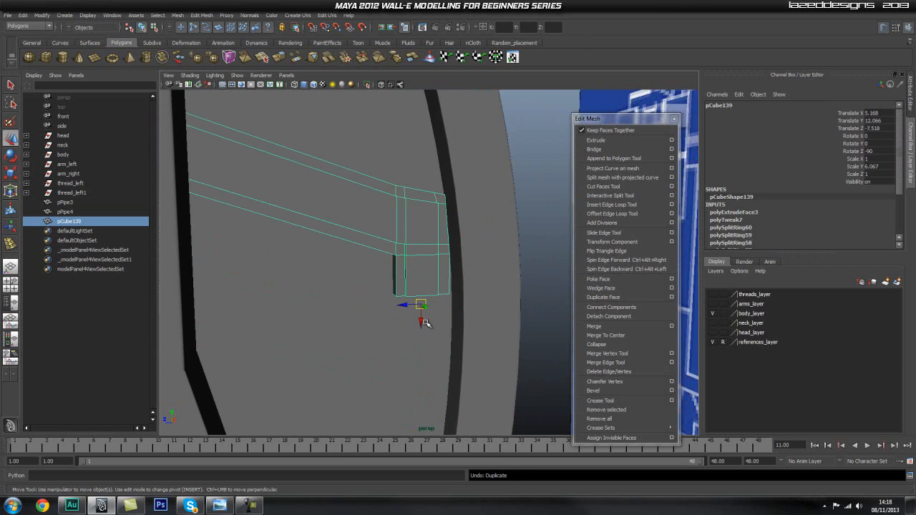
Duplicate the bracket, move the copy down and mirror it vertically with a Scale X of -1.
{"action": "key", "text": "ctrl+d"}
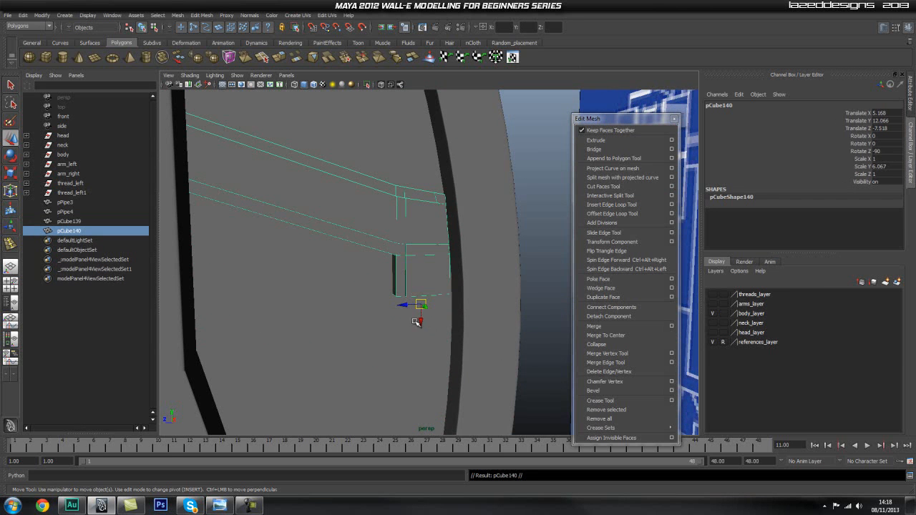
{"action": "left_click_drag", "start_coordinate": [420, 323], "coordinate": [423, 431]}
{"action": "left_click_drag", "start_coordinate": [439, 350], "coordinate": [441, 246], "text": "alt"}
{"action": "key", "text": "r"}
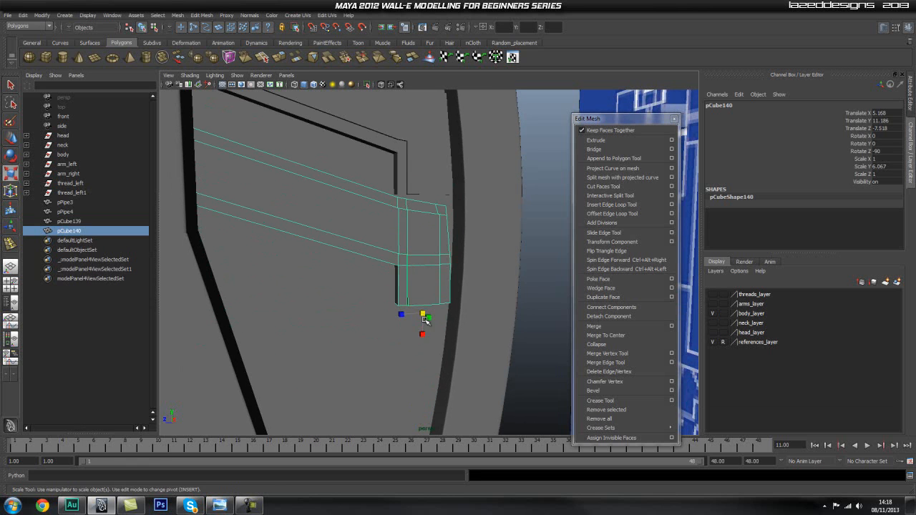
{"action": "left_click_drag", "start_coordinate": [423, 336], "coordinate": [420, 298]}
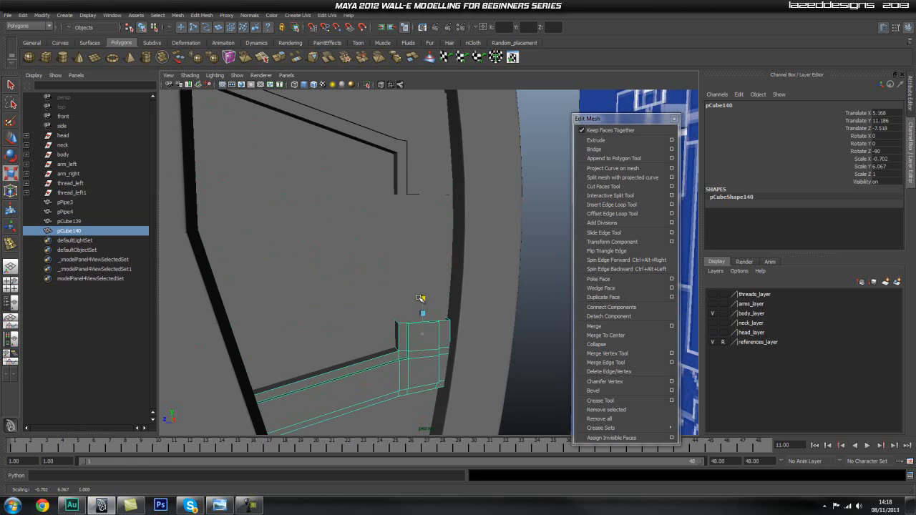
{"action": "key", "text": "ctrl+z"}
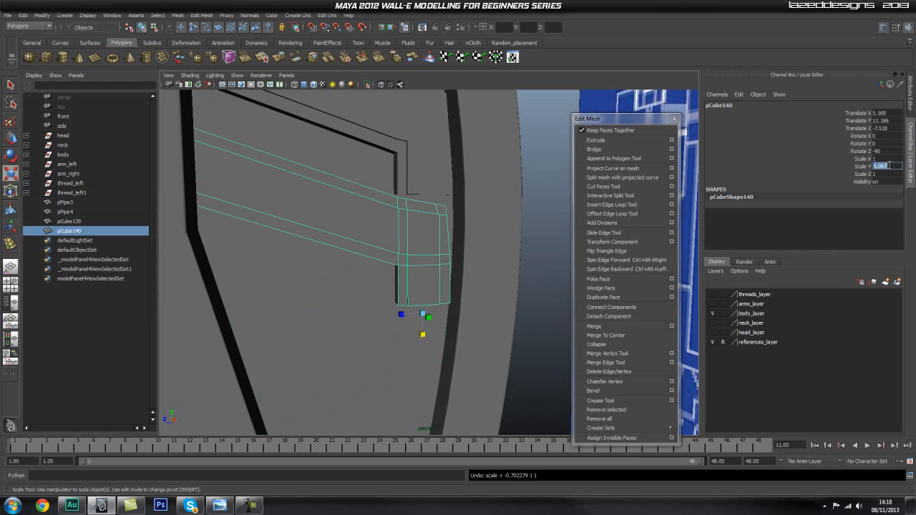
{"action": "left_click", "coordinate": [899, 158]}
{"action": "type", "text": "-1"}
{"action": "key", "text": "Return"}
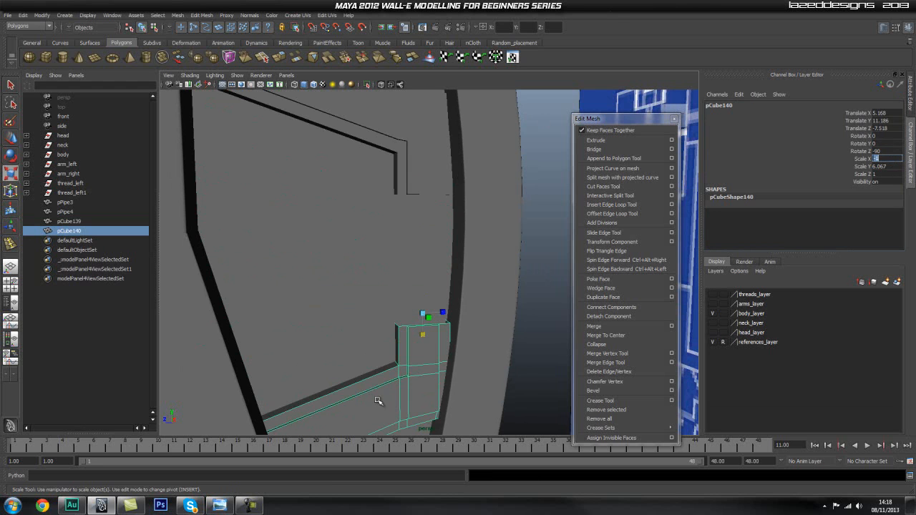
Move the mirrored bracket up in the side view until its end edge meets the original's lower edge.
{"action": "key", "text": "w"}
{"action": "left_click_drag", "start_coordinate": [424, 295], "coordinate": [420, 172]}
{"action": "key", "text": "space"}
{"action": "left_click_drag", "start_coordinate": [420, 237], "coordinate": [453, 233]}
{"action": "left_click", "coordinate": [315, 85]}
{"action": "right_click_drag", "start_coordinate": [302, 250], "coordinate": [564, 351], "text": "alt"}
{"action": "middle_click_drag", "start_coordinate": [472, 322], "coordinate": [445, 151], "text": "alt"}
{"action": "left_click_drag", "start_coordinate": [443, 265], "coordinate": [444, 257]}
Combine the two bracket halves into one mesh and merge the overlapping vertices along their shared seam.
{"action": "left_click", "coordinate": [418, 219], "text": "shift"}
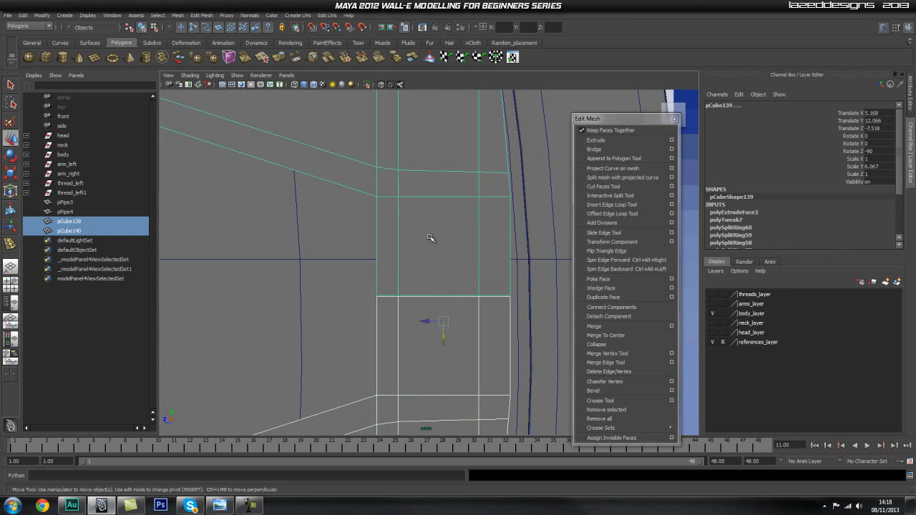
{"action": "left_click", "coordinate": [177, 15]}
{"action": "left_click", "coordinate": [188, 29]}
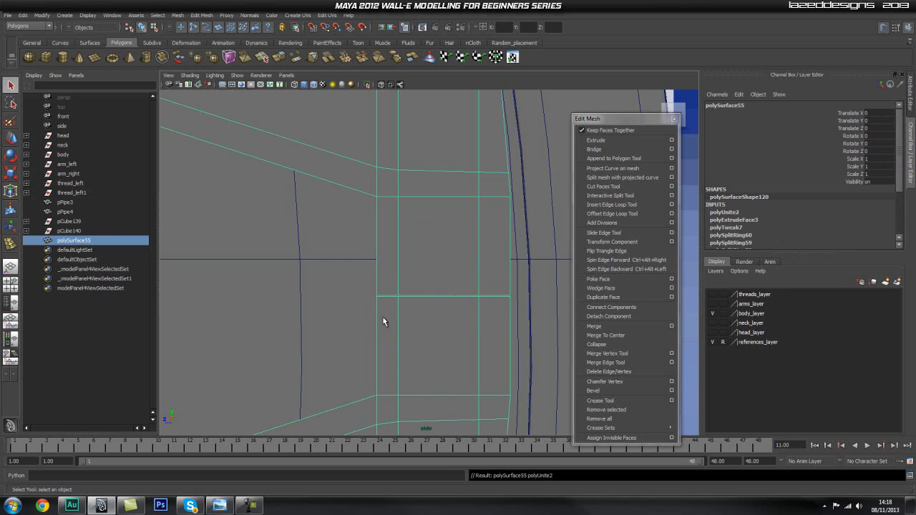
{"action": "right_click", "coordinate": [406, 325]}
{"action": "right_click_drag", "start_coordinate": [363, 314], "coordinate": [363, 315]}
{"action": "left_click_drag", "start_coordinate": [529, 311], "coordinate": [362, 283]}
{"action": "right_click_drag", "start_coordinate": [415, 235], "coordinate": [451, 190], "text": "shift"}
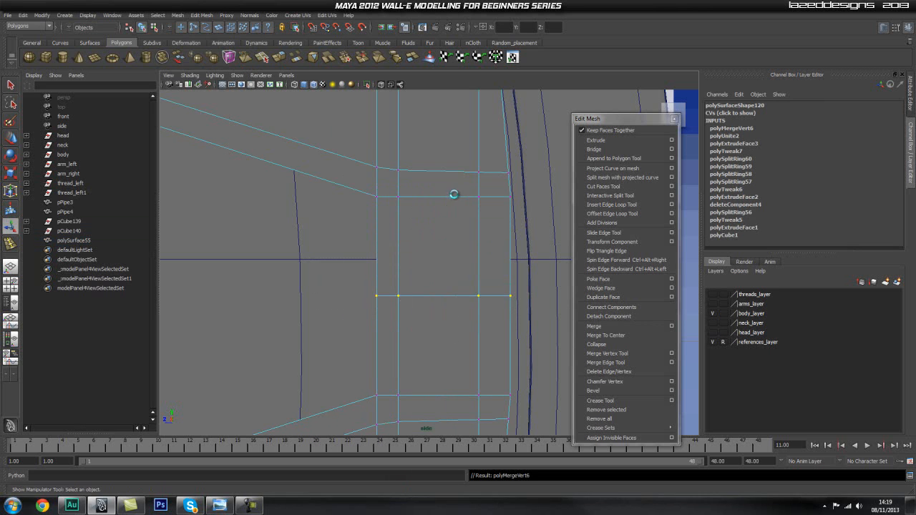
Isolate the combined bracket in the perspective view with the end of its lower arm facing the camera.
{"action": "key", "text": "space"}
{"action": "left_click_drag", "start_coordinate": [425, 237], "coordinate": [425, 236]}
{"action": "key", "text": "q"}
{"action": "right_click_drag", "start_coordinate": [419, 216], "coordinate": [425, 193]}
{"action": "left_click", "coordinate": [424, 194]}
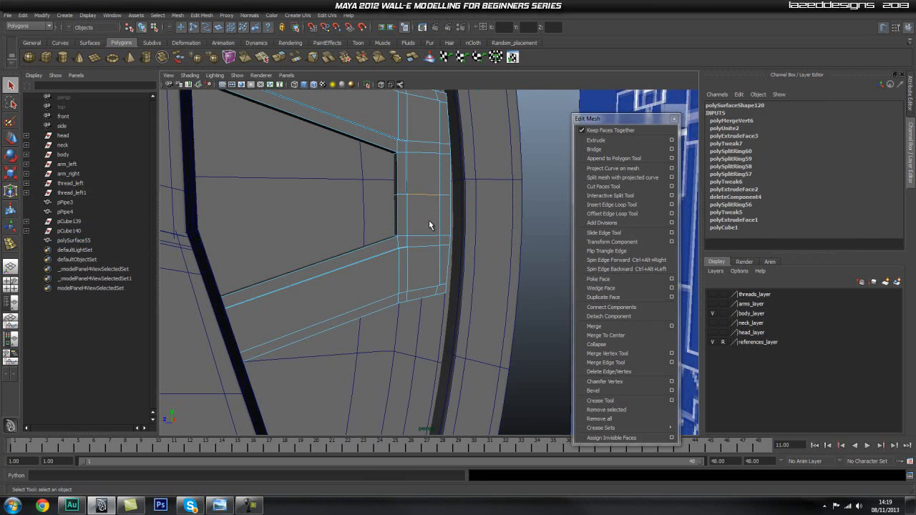
{"action": "mouse_move", "coordinate": [430, 212]}
{"action": "left_mouse_down", "text": "alt"}
{"action": "mouse_move", "coordinate": [445, 245]}
{"action": "mouse_move", "coordinate": [399, 230]}
{"action": "mouse_move", "coordinate": [333, 247]}
{"action": "mouse_move", "coordinate": [385, 272]}
{"action": "mouse_move", "coordinate": [413, 220]}
{"action": "left_mouse_up", "text": "alt"}
{"action": "right_click_drag", "start_coordinate": [414, 220], "coordinate": [441, 212]}
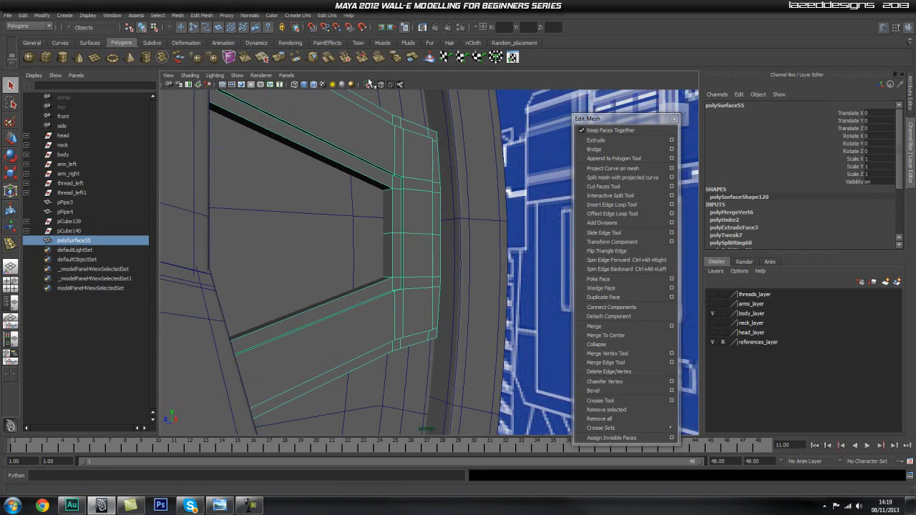
{"action": "left_click", "coordinate": [367, 85]}
{"action": "right_click_drag", "start_coordinate": [374, 117], "coordinate": [279, 266], "text": "alt"}
{"action": "left_click_drag", "start_coordinate": [279, 266], "coordinate": [467, 297], "text": "alt"}
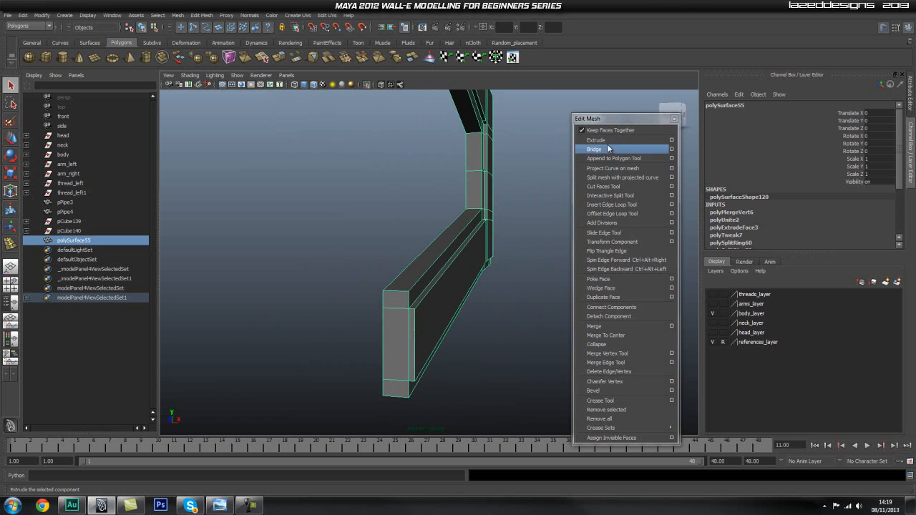
Insert supporting edge loops near both sides of the arm's thickness and just below its upper edge.
{"action": "left_click", "coordinate": [612, 204]}
{"action": "right_click_drag", "start_coordinate": [317, 266], "coordinate": [414, 299], "text": "alt"}
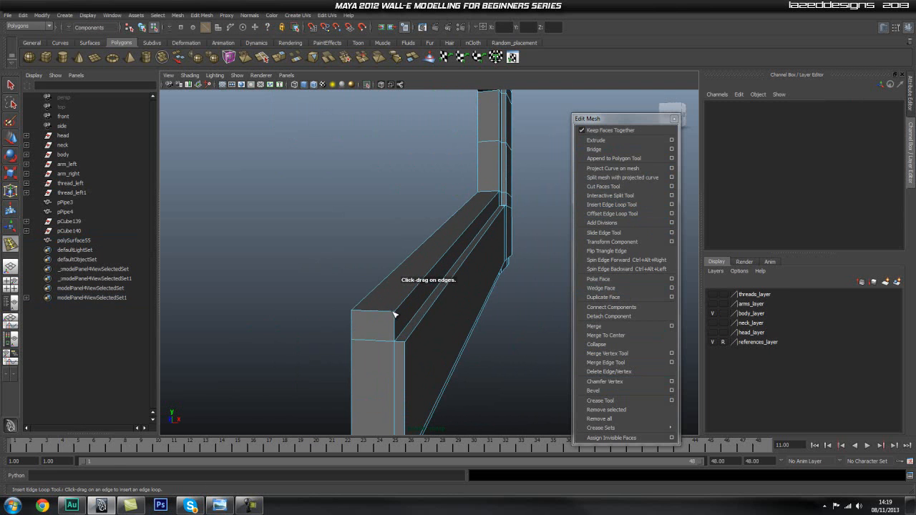
{"action": "left_click", "coordinate": [393, 315]}
{"action": "left_click_drag", "start_coordinate": [372, 313], "coordinate": [356, 314]}
{"action": "left_click_drag", "start_coordinate": [363, 328], "coordinate": [421, 353], "text": "alt"}
{"action": "middle_click_drag", "start_coordinate": [421, 352], "coordinate": [396, 318], "text": "alt"}
{"action": "left_click_drag", "start_coordinate": [346, 268], "coordinate": [344, 297]}
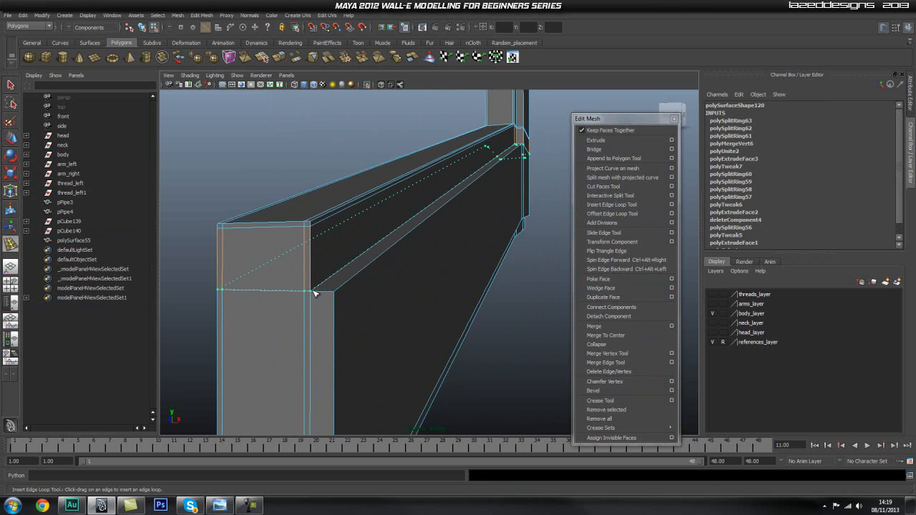
Insert supporting edge loops beside the raised panel's steps and outer edge, and along the arm's lower border.
{"action": "left_click_drag", "start_coordinate": [316, 291], "coordinate": [337, 336]}
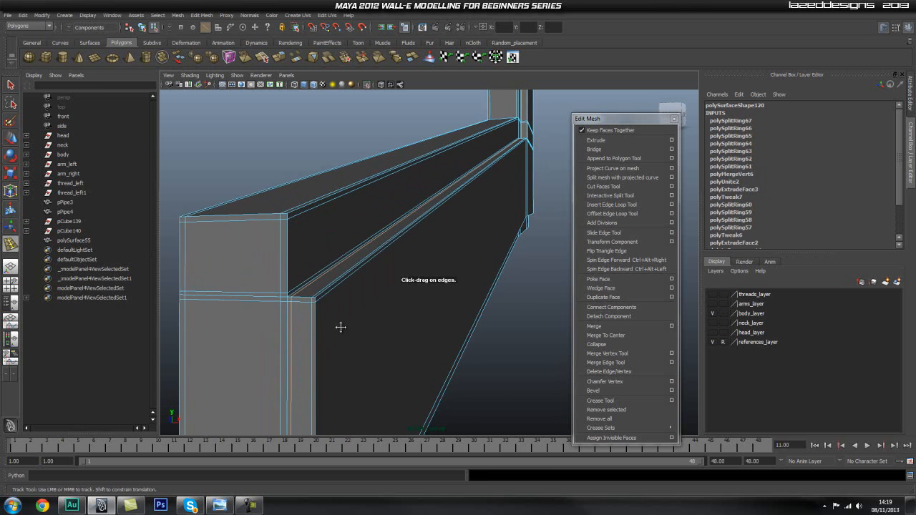
{"action": "middle_click_drag", "start_coordinate": [337, 335], "coordinate": [350, 298], "text": "alt"}
{"action": "mouse_move", "coordinate": [350, 297]}
{"action": "left_mouse_down", "text": "alt"}
{"action": "mouse_move", "coordinate": [353, 304]}
{"action": "mouse_move", "coordinate": [344, 247]}
{"action": "mouse_move", "coordinate": [342, 303]}
{"action": "left_mouse_up", "text": "alt"}
{"action": "left_click_drag", "start_coordinate": [272, 320], "coordinate": [299, 218], "text": "alt"}
{"action": "middle_click_drag", "start_coordinate": [300, 218], "coordinate": [366, 304], "text": "alt"}
{"action": "scroll", "coordinate": [389, 289], "scroll_direction": "up", "scroll_amount": 4}
{"action": "left_click_drag", "start_coordinate": [381, 325], "coordinate": [352, 291], "text": "alt"}
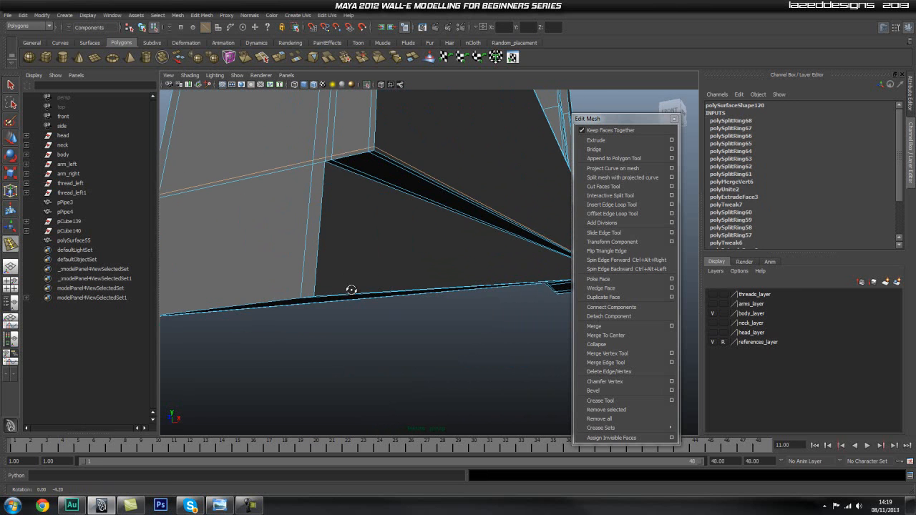
{"action": "left_click_drag", "start_coordinate": [329, 168], "coordinate": [330, 169]}
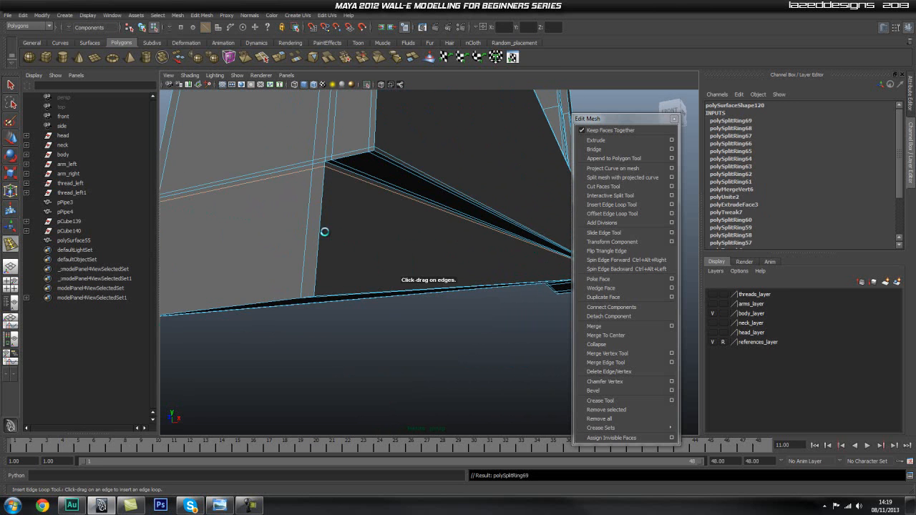
{"action": "mouse_move", "coordinate": [319, 285]}
{"action": "left_mouse_down"}
{"action": "mouse_move", "coordinate": [320, 297]}
{"action": "mouse_move", "coordinate": [333, 294]}
{"action": "left_mouse_up"}
Insert an edge loop across the lower arm close to its end face.
{"action": "scroll", "coordinate": [339, 313], "scroll_direction": "down", "scroll_amount": 2}
{"action": "middle_click_drag", "start_coordinate": [359, 209], "coordinate": [389, 289], "text": "alt"}
{"action": "scroll", "coordinate": [389, 289], "scroll_direction": "down", "scroll_amount": 2}
{"action": "scroll", "coordinate": [389, 289], "scroll_direction": "up", "scroll_amount": 1}
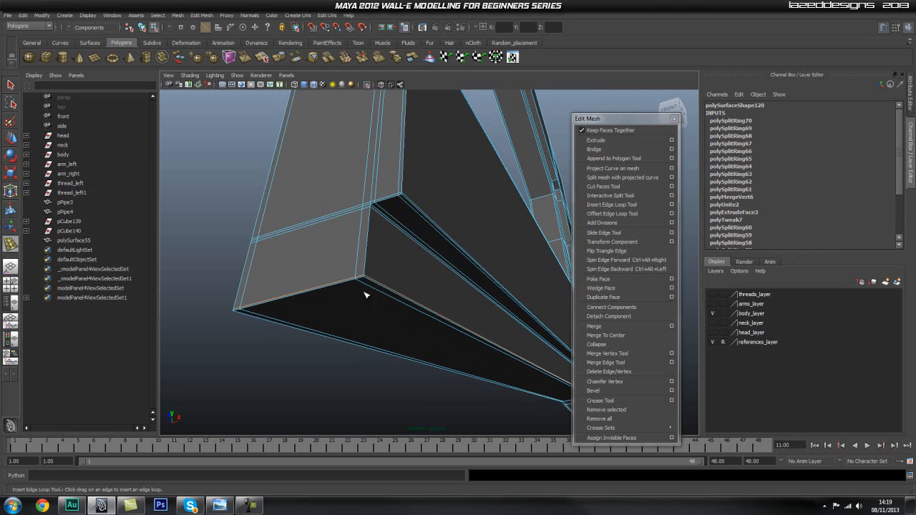
{"action": "scroll", "coordinate": [372, 293], "scroll_direction": "up", "scroll_amount": 5}
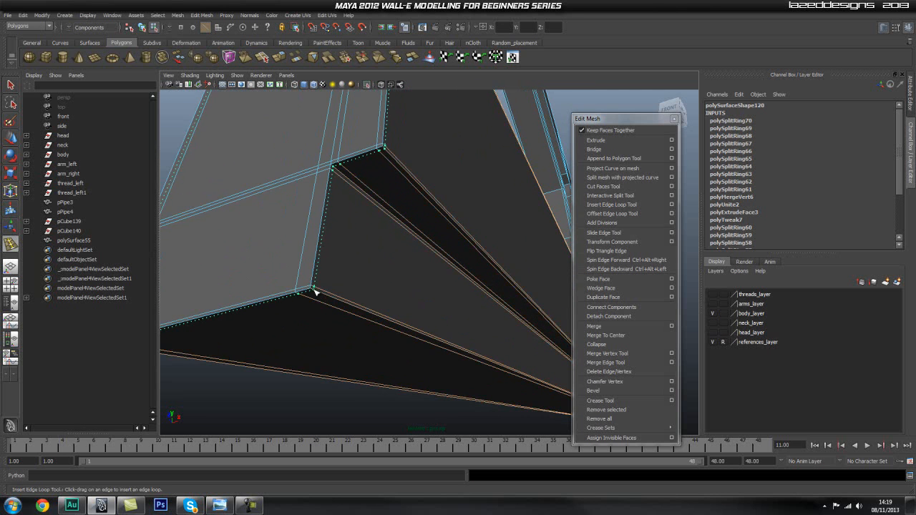
{"action": "scroll", "coordinate": [286, 277], "scroll_direction": "down", "scroll_amount": 5}
{"action": "left_click_drag", "start_coordinate": [314, 290], "coordinate": [458, 287]}
Examine the supporting edge loops around the arm's end face and along the raised panel's step.
{"action": "middle_click_drag", "start_coordinate": [484, 295], "coordinate": [340, 241], "text": "alt"}
{"action": "left_click_drag", "start_coordinate": [340, 241], "coordinate": [403, 255], "text": "alt"}
{"action": "middle_click_drag", "start_coordinate": [403, 255], "coordinate": [410, 253], "text": "alt"}
{"action": "left_click_drag", "start_coordinate": [410, 253], "coordinate": [442, 282], "text": "alt"}
{"action": "right_click_drag", "start_coordinate": [443, 282], "coordinate": [340, 266], "text": "alt"}
{"action": "left_click_drag", "start_coordinate": [340, 266], "coordinate": [253, 313], "text": "alt"}
{"action": "right_click_drag", "start_coordinate": [253, 313], "coordinate": [354, 327], "text": "alt"}
{"action": "left_click_drag", "start_coordinate": [354, 327], "coordinate": [318, 307], "text": "alt"}
{"action": "right_click_drag", "start_coordinate": [275, 295], "coordinate": [313, 294], "text": "alt"}
{"action": "left_click_drag", "start_coordinate": [312, 295], "coordinate": [327, 211], "text": "alt"}
{"action": "right_click_drag", "start_coordinate": [326, 212], "coordinate": [348, 228], "text": "alt"}
{"action": "left_click_drag", "start_coordinate": [346, 227], "coordinate": [322, 248], "text": "alt"}
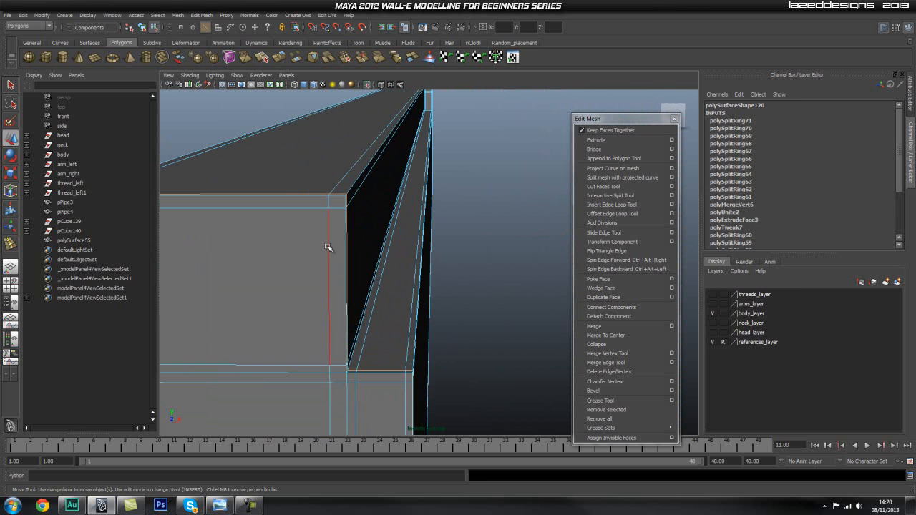
Delete the surplus edge loop running through the arm's thickness next to the raised panel's step.
{"action": "right_click_drag", "start_coordinate": [386, 247], "coordinate": [319, 243], "text": "alt"}
{"action": "left_click_drag", "start_coordinate": [459, 237], "coordinate": [406, 236], "text": "alt"}
{"action": "right_click_drag", "start_coordinate": [371, 237], "coordinate": [285, 243], "text": "alt"}
{"action": "left_click_drag", "start_coordinate": [285, 243], "coordinate": [419, 241], "text": "alt"}
{"action": "right_click_drag", "start_coordinate": [347, 232], "coordinate": [303, 250], "text": "shift"}
{"action": "scroll", "coordinate": [303, 250], "scroll_direction": "up", "scroll_amount": 3}
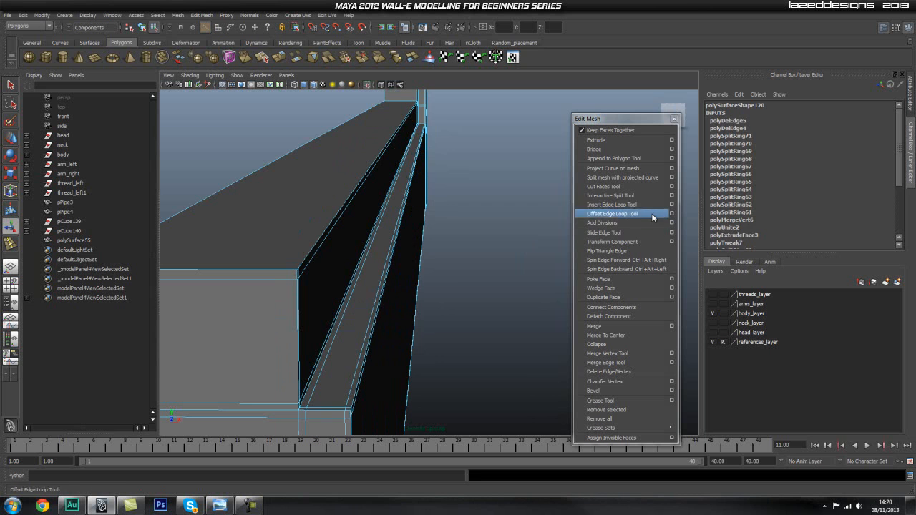
Insert a supporting edge loop close to the arm's outer corner, running along its sloped edge and end face.
{"action": "left_click", "coordinate": [613, 205]}
{"action": "left_click", "coordinate": [293, 272]}
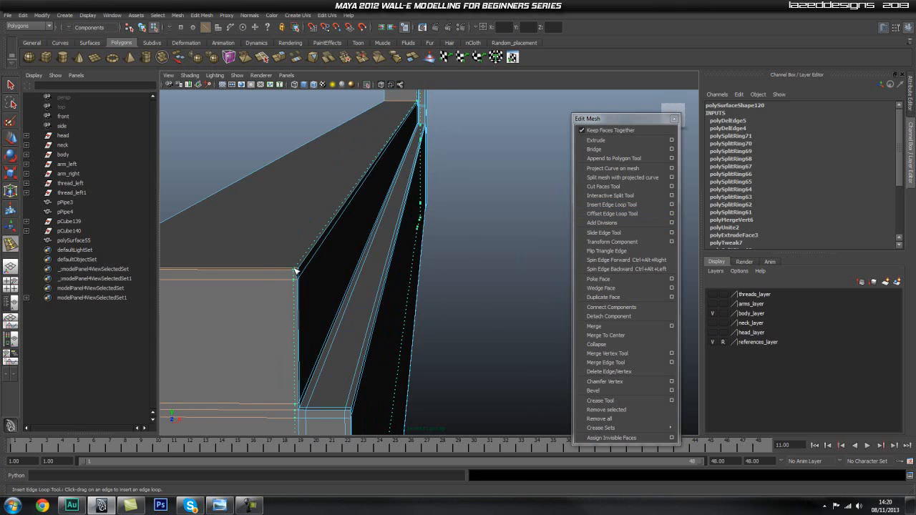
{"action": "left_click_drag", "start_coordinate": [203, 248], "coordinate": [232, 275], "text": "alt"}
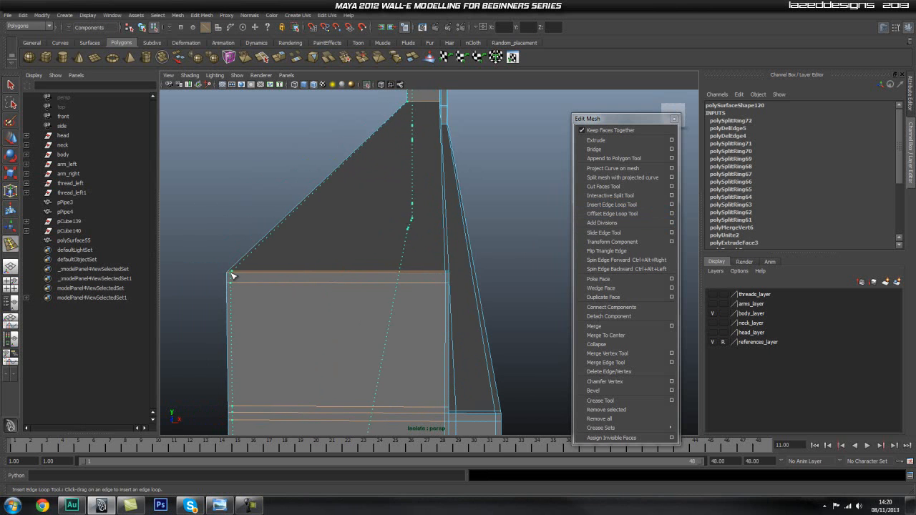
Delete the surplus edge loop just below the upper edge of the arm's end face.
{"action": "key", "text": "q"}
{"action": "right_click_drag", "start_coordinate": [291, 288], "coordinate": [322, 286]}
{"action": "left_click", "coordinate": [301, 280]}
{"action": "left_click_drag", "start_coordinate": [417, 288], "coordinate": [508, 263], "text": "alt"}
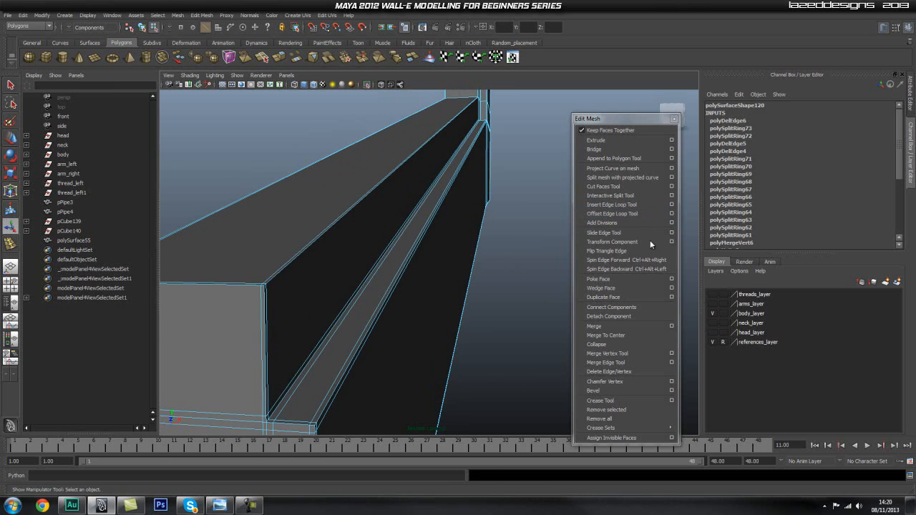
Insert a tighter supporting edge loop just below the upper edge of the arm's end face.
{"action": "left_click", "coordinate": [635, 205]}
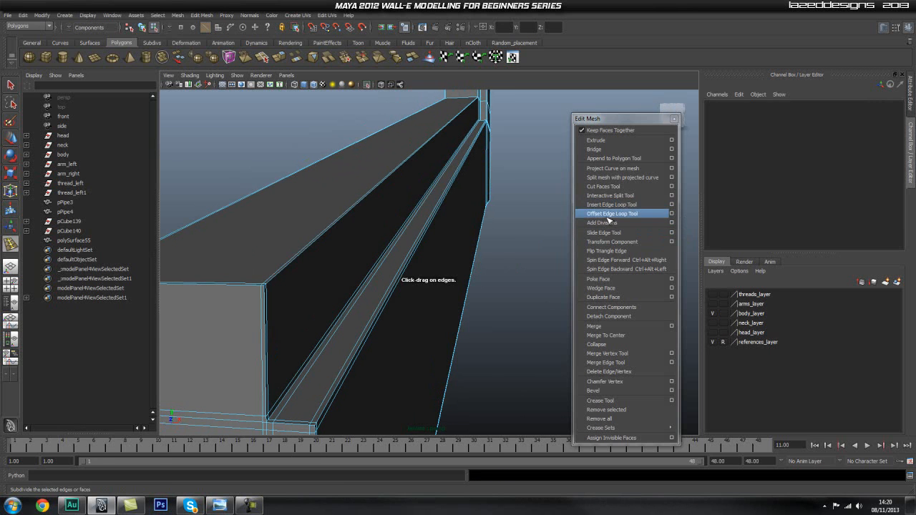
{"action": "left_click_drag", "start_coordinate": [265, 295], "coordinate": [266, 290]}
{"action": "left_click_drag", "start_coordinate": [343, 311], "coordinate": [358, 261], "text": "alt"}
{"action": "left_click_drag", "start_coordinate": [382, 245], "coordinate": [343, 226], "text": "alt"}
Insert a horizontal supporting edge loop just above the bend where the arm meets the upright.
{"action": "right_click_drag", "start_coordinate": [383, 237], "coordinate": [324, 265], "text": "alt"}
{"action": "right_click_drag", "start_coordinate": [391, 263], "coordinate": [411, 260], "text": "alt"}
{"action": "right_click_drag", "start_coordinate": [311, 260], "coordinate": [378, 263], "text": "alt"}
{"action": "left_click_drag", "start_coordinate": [378, 264], "coordinate": [383, 388], "text": "alt"}
{"action": "right_click_drag", "start_coordinate": [383, 388], "coordinate": [379, 364], "text": "alt"}
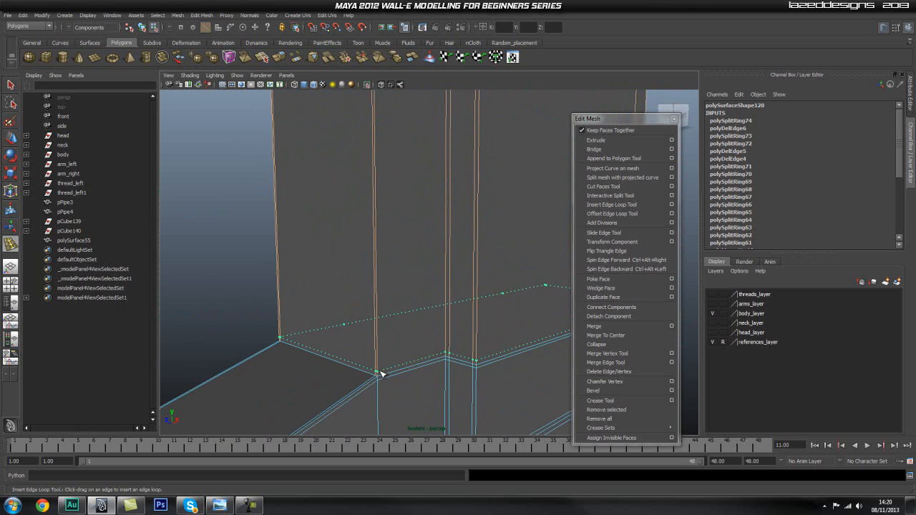
Insert lengthwise supporting edge loops beside the raised panel's step on the bracket's upright.
{"action": "left_click_drag", "start_coordinate": [377, 385], "coordinate": [363, 343], "text": "alt"}
{"action": "right_click_drag", "start_coordinate": [364, 342], "coordinate": [409, 356], "text": "alt"}
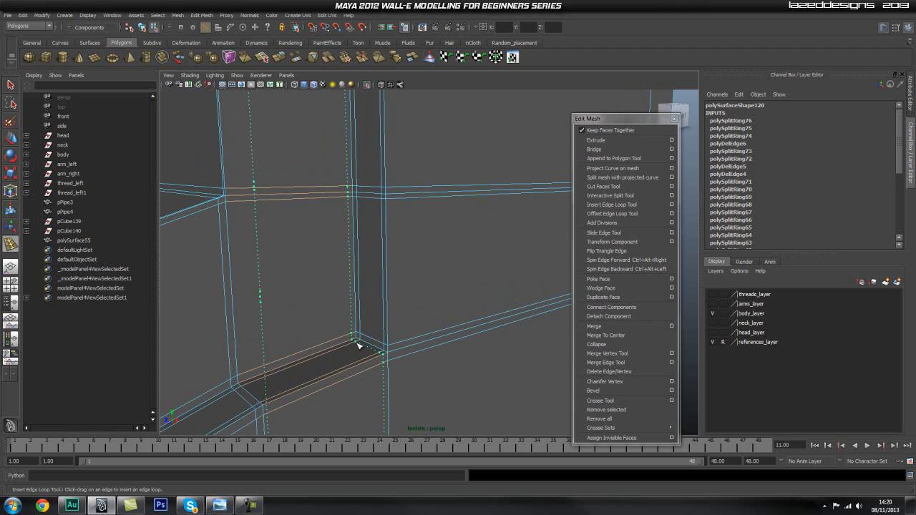
{"action": "left_click_drag", "start_coordinate": [360, 344], "coordinate": [337, 269], "text": "alt"}
{"action": "middle_click_drag", "start_coordinate": [337, 269], "coordinate": [385, 317], "text": "alt"}
{"action": "left_click_drag", "start_coordinate": [380, 310], "coordinate": [435, 297], "text": "alt"}
{"action": "right_click_drag", "start_coordinate": [415, 299], "coordinate": [423, 300], "text": "alt"}
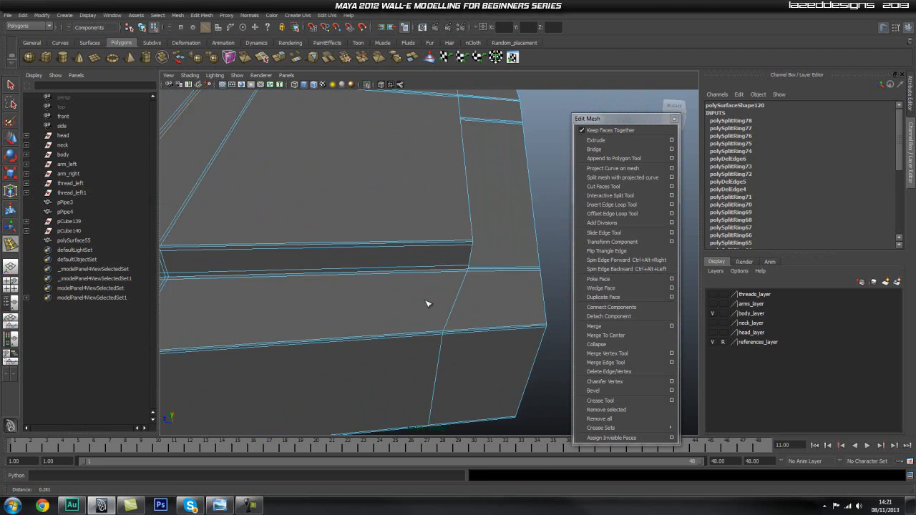
Insert supporting edge loops along the outer border of the bracket's upright.
{"action": "middle_click_drag", "start_coordinate": [423, 301], "coordinate": [414, 299], "text": "alt"}
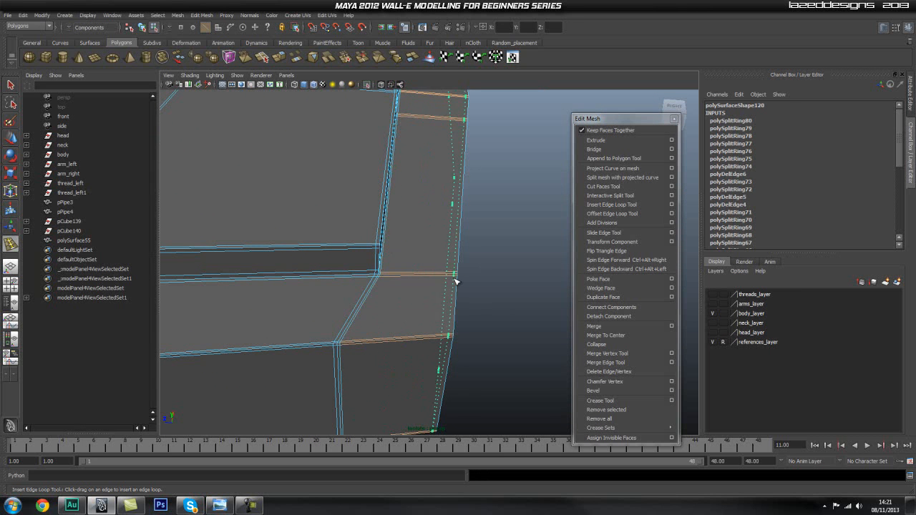
{"action": "left_click_drag", "start_coordinate": [458, 282], "coordinate": [394, 334], "text": "alt"}
{"action": "middle_click_drag", "start_coordinate": [394, 333], "coordinate": [344, 297], "text": "alt"}
{"action": "right_click_drag", "start_coordinate": [343, 297], "coordinate": [362, 302], "text": "alt"}
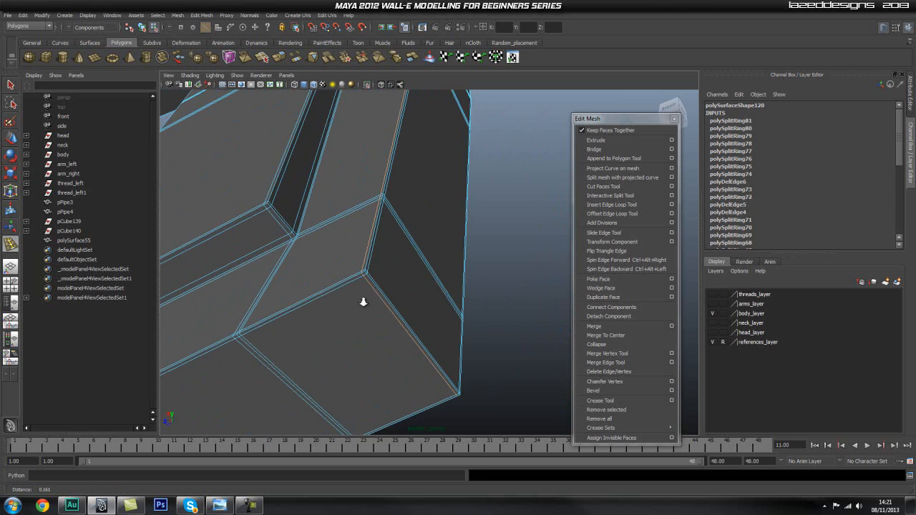
{"action": "left_click_drag", "start_coordinate": [379, 246], "coordinate": [377, 244], "text": "alt"}
Try to insert a lengthwise edge loop beside the raised panel's step on the upright, and undo it.
{"action": "mouse_move", "coordinate": [268, 223]}
{"action": "left_mouse_down", "text": "alt"}
{"action": "mouse_move", "coordinate": [368, 294]}
{"action": "mouse_move", "coordinate": [302, 232]}
{"action": "mouse_move", "coordinate": [337, 260]}
{"action": "mouse_move", "coordinate": [319, 368]}
{"action": "mouse_move", "coordinate": [329, 355]}
{"action": "left_mouse_up", "text": "alt"}
{"action": "right_click_drag", "start_coordinate": [329, 355], "coordinate": [401, 349], "text": "alt"}
{"action": "mouse_move", "coordinate": [283, 311]}
{"action": "left_mouse_down", "text": "alt"}
{"action": "mouse_move", "coordinate": [318, 391]}
{"action": "mouse_move", "coordinate": [310, 340]}
{"action": "mouse_move", "coordinate": [438, 280]}
{"action": "mouse_move", "coordinate": [427, 317]}
{"action": "mouse_move", "coordinate": [489, 288]}
{"action": "mouse_move", "coordinate": [450, 309]}
{"action": "left_mouse_up", "text": "alt"}
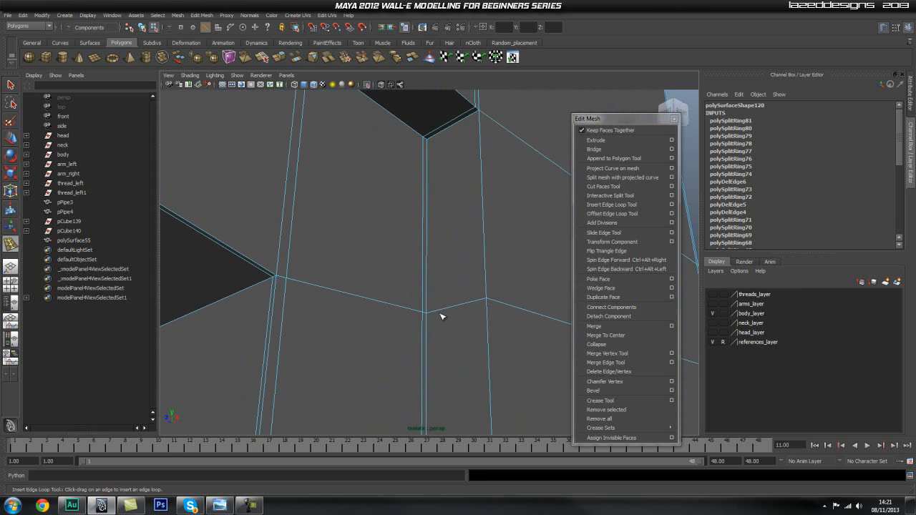
{"action": "right_click_drag", "start_coordinate": [469, 341], "coordinate": [422, 335], "text": "alt"}
{"action": "middle_click_drag", "start_coordinate": [422, 335], "coordinate": [424, 260], "text": "alt"}
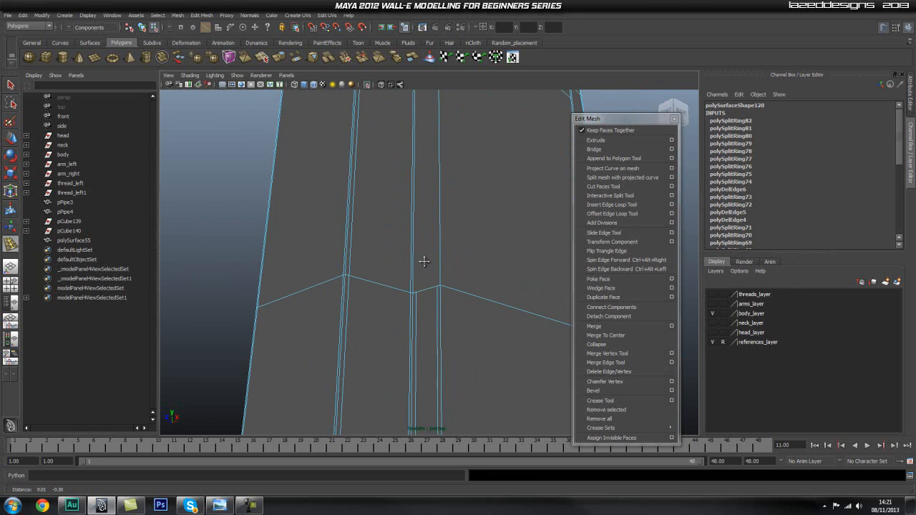
{"action": "left_click_drag", "start_coordinate": [423, 260], "coordinate": [433, 275], "text": "alt"}
{"action": "right_click_drag", "start_coordinate": [433, 283], "coordinate": [439, 302], "text": "alt"}
{"action": "left_click_drag", "start_coordinate": [427, 248], "coordinate": [423, 280], "text": "alt"}
{"action": "right_click_drag", "start_coordinate": [423, 280], "coordinate": [430, 332], "text": "alt"}
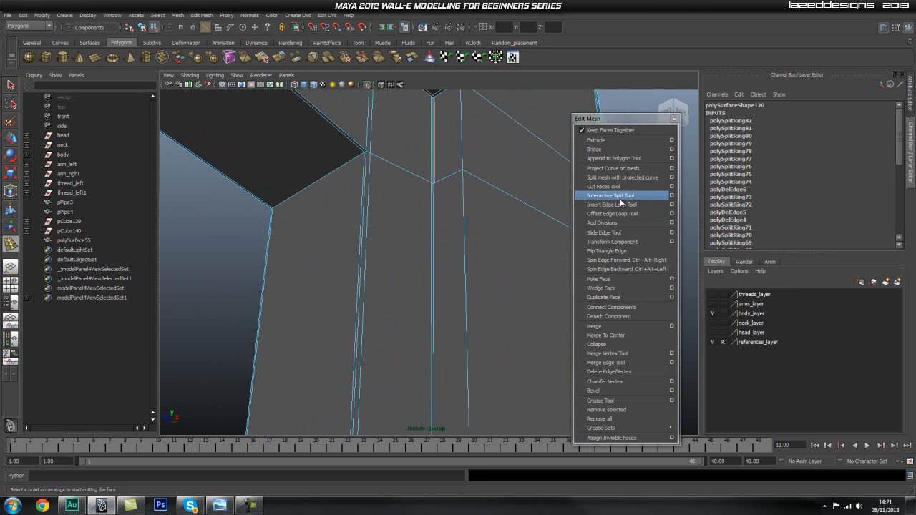
{"action": "middle_click_drag", "start_coordinate": [421, 325], "coordinate": [423, 236], "text": "alt"}
{"action": "left_click_drag", "start_coordinate": [423, 236], "coordinate": [170, 257], "text": "alt"}
{"action": "right_click_drag", "start_coordinate": [464, 269], "coordinate": [534, 277], "text": "alt"}
{"action": "left_click_drag", "start_coordinate": [534, 277], "coordinate": [450, 275], "text": "alt"}
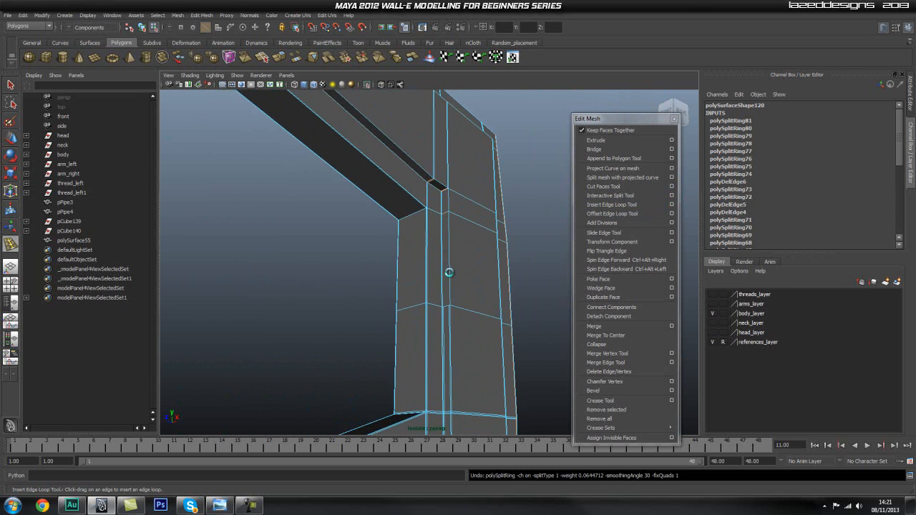
Delete the two partial edges ending at the upright's middle cross edge, next to the raised panel's step.
{"action": "right_click_drag", "start_coordinate": [371, 328], "coordinate": [538, 353], "text": "alt"}
{"action": "left_click_drag", "start_coordinate": [538, 354], "coordinate": [478, 331], "text": "alt"}
{"action": "middle_click_drag", "start_coordinate": [478, 331], "coordinate": [458, 247], "text": "alt"}
{"action": "right_click_drag", "start_coordinate": [433, 270], "coordinate": [483, 267], "text": "alt"}
{"action": "middle_click_drag", "start_coordinate": [459, 146], "coordinate": [466, 250], "text": "alt"}
{"action": "key", "text": "q"}
{"action": "right_click_drag", "start_coordinate": [470, 254], "coordinate": [473, 236]}
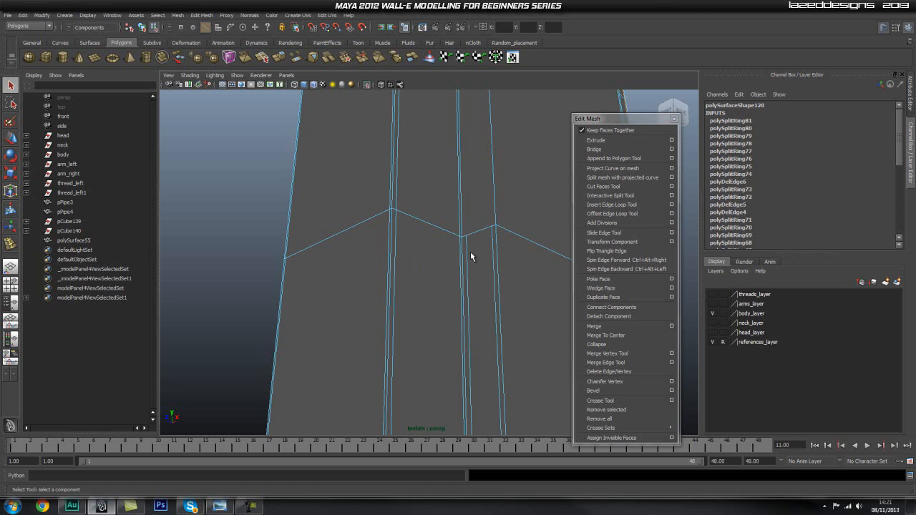
{"action": "left_click", "coordinate": [466, 257]}
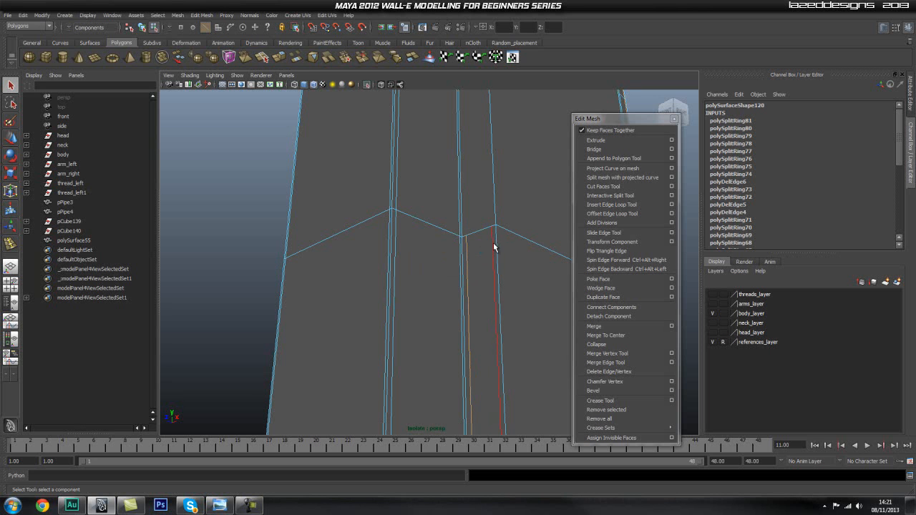
{"action": "right_click_drag", "start_coordinate": [479, 256], "coordinate": [438, 270], "text": "shift"}
Run Cleanup on the bracket with Select matching polygons to find faces with more than 4 sides.
{"action": "right_click_drag", "start_coordinate": [511, 301], "coordinate": [527, 329], "text": "alt"}
{"action": "left_click_drag", "start_coordinate": [528, 328], "coordinate": [378, 338], "text": "alt"}
{"action": "left_click_drag", "start_coordinate": [477, 249], "coordinate": [468, 304], "text": "alt"}
{"action": "right_click_drag", "start_coordinate": [468, 303], "coordinate": [469, 277]}
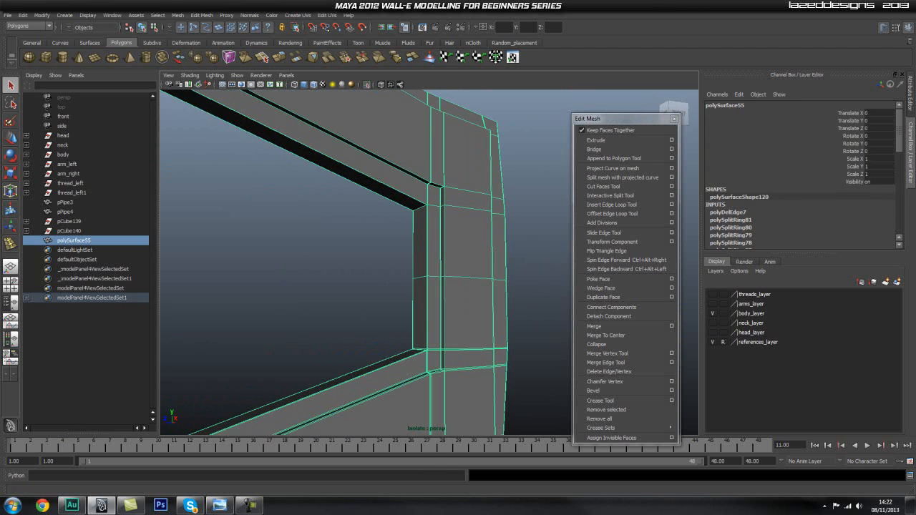
{"action": "left_click", "coordinate": [177, 15]}
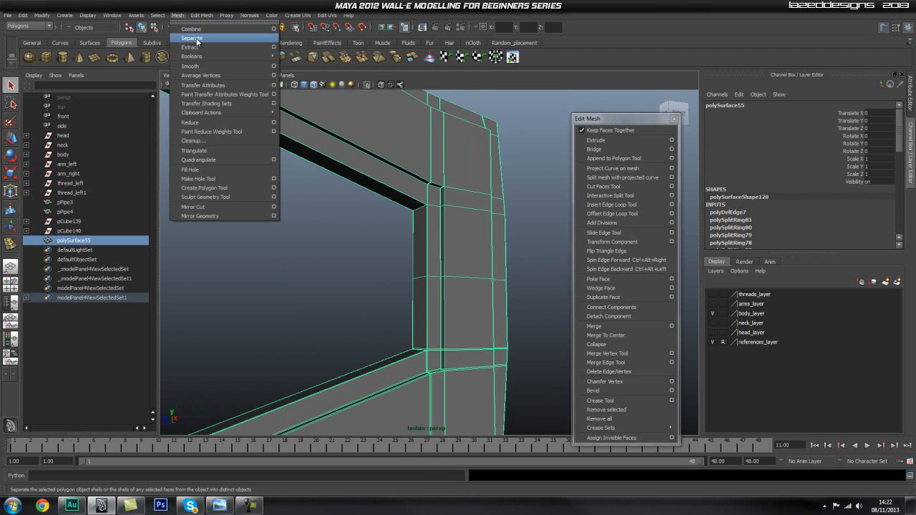
{"action": "left_click", "coordinate": [209, 141]}
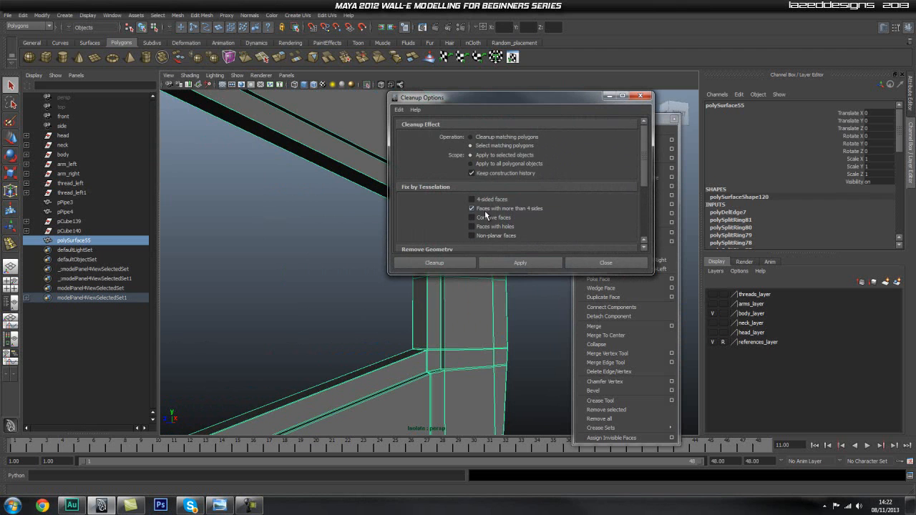
{"action": "left_click", "coordinate": [509, 261]}
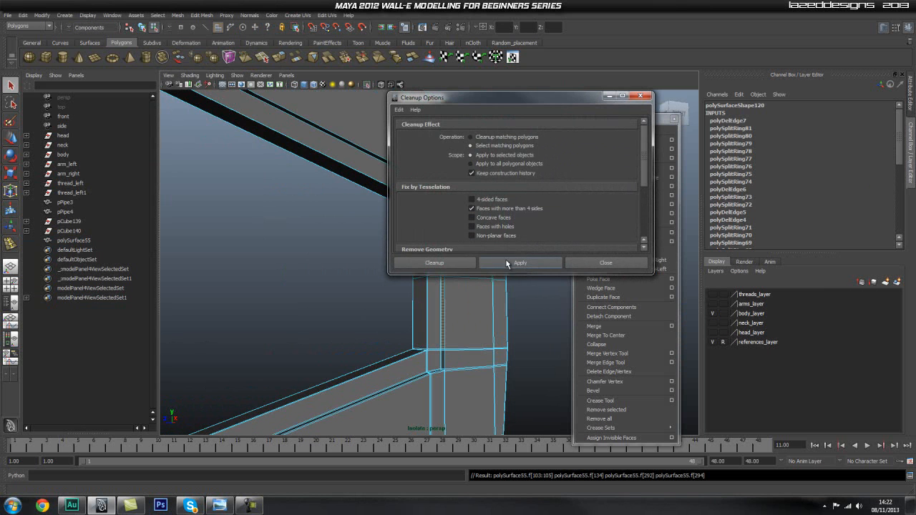
{"action": "left_click", "coordinate": [606, 262]}
Examine the selected faces along the step and around the upright's lower bend.
{"action": "left_click_drag", "start_coordinate": [458, 288], "coordinate": [477, 289], "text": "alt"}
{"action": "right_click_drag", "start_coordinate": [435, 333], "coordinate": [562, 335], "text": "alt"}
{"action": "middle_click_drag", "start_coordinate": [468, 332], "coordinate": [448, 229], "text": "alt"}
{"action": "right_click_drag", "start_coordinate": [405, 290], "coordinate": [608, 326], "text": "alt"}
{"action": "mouse_move", "coordinate": [427, 322]}
{"action": "left_mouse_down", "text": "alt"}
{"action": "mouse_move", "coordinate": [419, 301]}
{"action": "mouse_move", "coordinate": [466, 308]}
{"action": "mouse_move", "coordinate": [449, 311]}
{"action": "mouse_move", "coordinate": [470, 293]}
{"action": "mouse_move", "coordinate": [432, 328]}
{"action": "left_mouse_up", "text": "alt"}
{"action": "middle_click_drag", "start_coordinate": [388, 338], "coordinate": [422, 329], "text": "alt"}
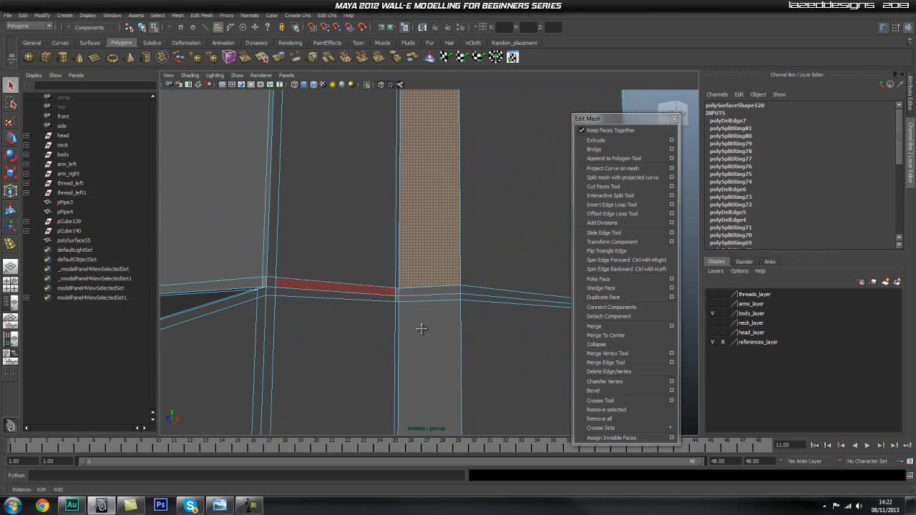
{"action": "left_click_drag", "start_coordinate": [380, 293], "coordinate": [394, 307], "text": "alt"}
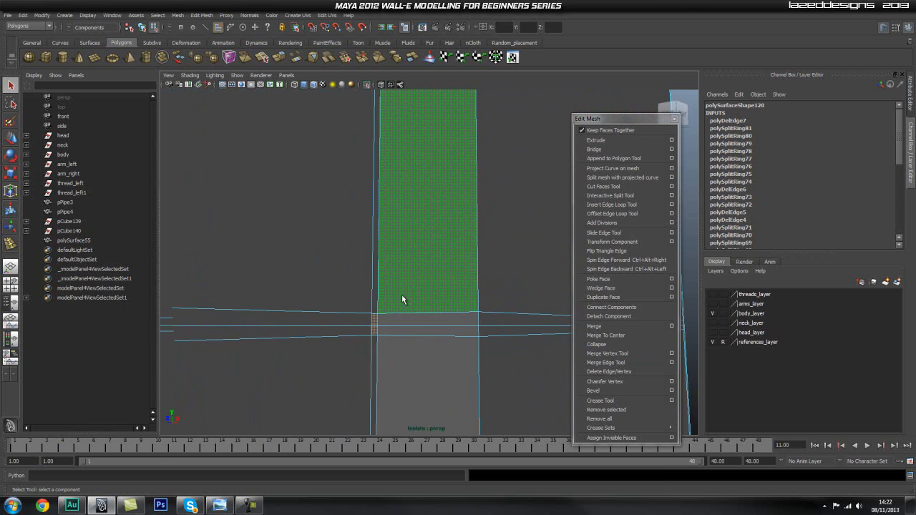
Try moving the step's corner vertex upward at the upright's lower bend.
{"action": "right_click", "coordinate": [407, 287]}
{"action": "left_click", "coordinate": [400, 288]}
{"action": "left_click", "coordinate": [477, 313]}
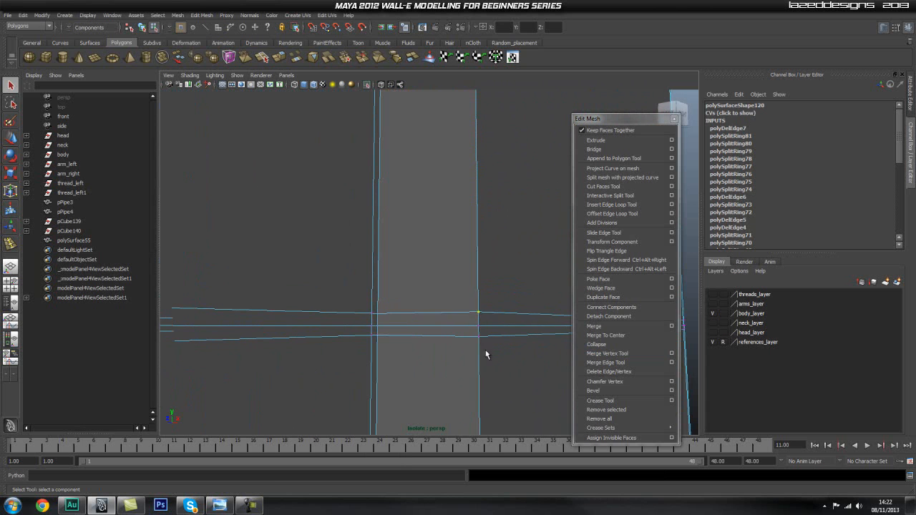
{"action": "key", "text": "w"}
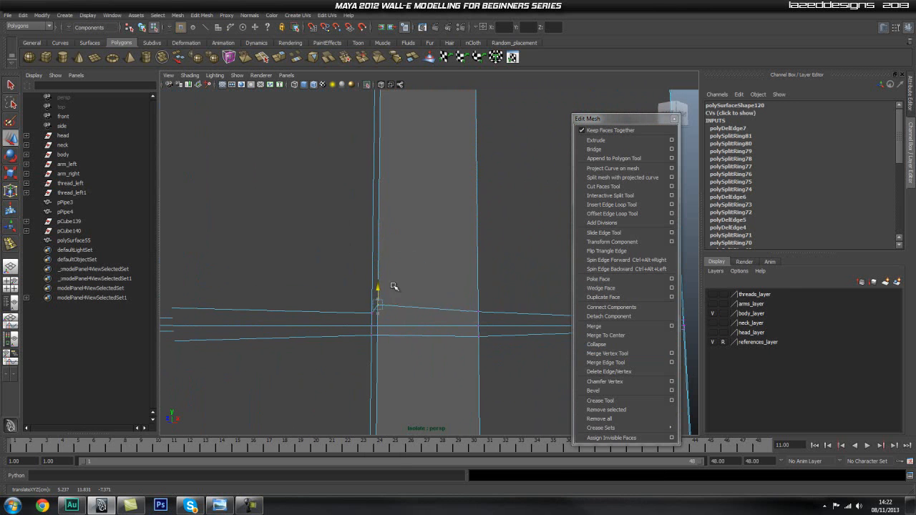
Delete the leftover components where the middle cross edge meets the upright's step.
{"action": "left_click_drag", "start_coordinate": [366, 313], "coordinate": [428, 278], "text": "alt"}
{"action": "right_click_drag", "start_coordinate": [350, 233], "coordinate": [492, 275], "text": "alt"}
{"action": "right_click_drag", "start_coordinate": [503, 340], "coordinate": [472, 327], "text": "alt"}
{"action": "right_click", "coordinate": [474, 329], "text": "shift"}
{"action": "left_click", "coordinate": [435, 339]}
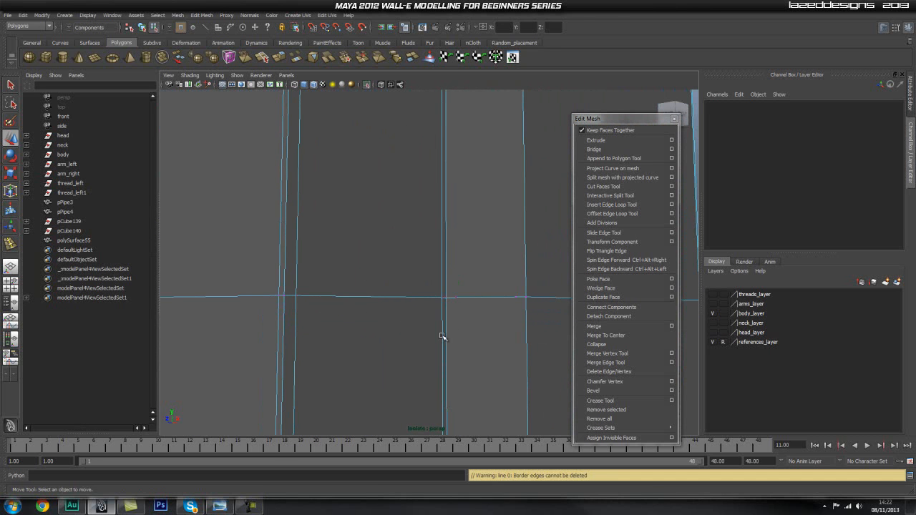
{"action": "left_click_drag", "start_coordinate": [461, 323], "coordinate": [455, 314], "text": "alt"}
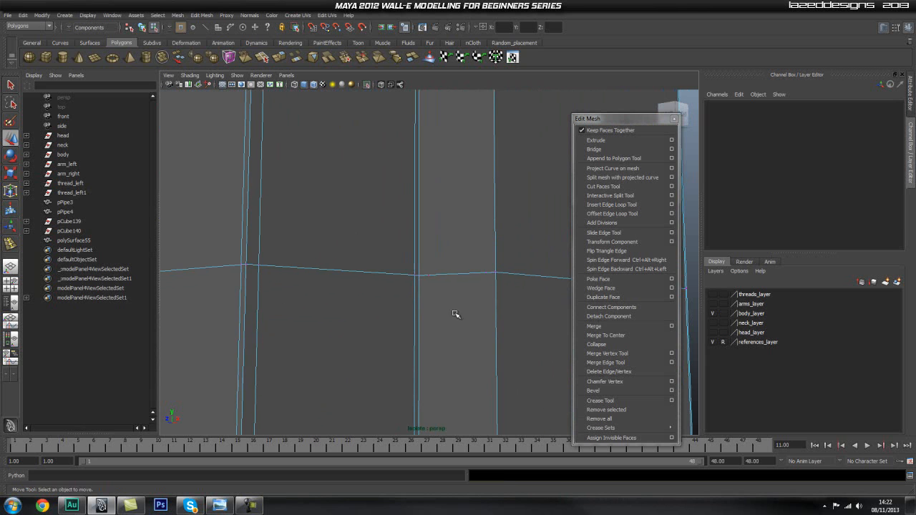
{"action": "left_click", "coordinate": [485, 272]}
{"action": "right_click_drag", "start_coordinate": [473, 309], "coordinate": [444, 320], "text": "shift"}
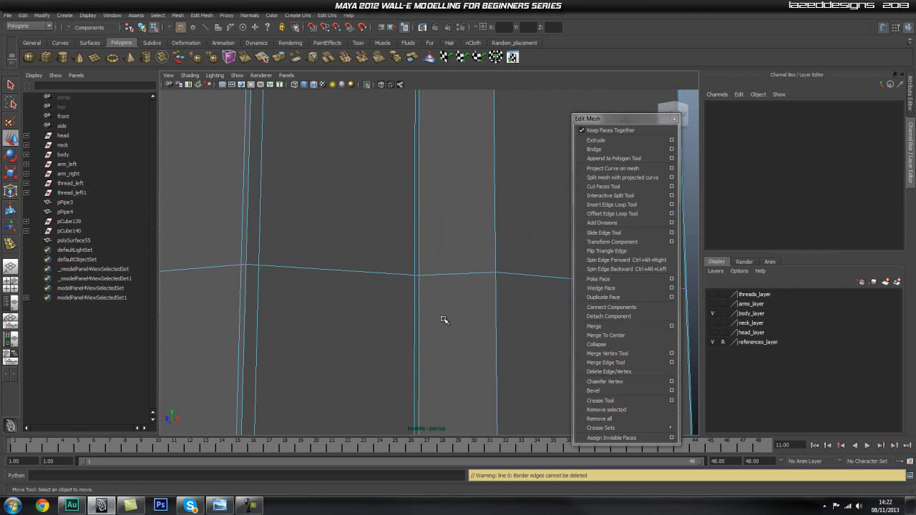
Merge the stray vertices along the upright's step into their neighbouring vertices with the Merge Vertex Tool.
{"action": "mouse_move", "coordinate": [456, 315]}
{"action": "left_mouse_down", "text": "alt"}
{"action": "mouse_move", "coordinate": [448, 315]}
{"action": "mouse_move", "coordinate": [446, 281]}
{"action": "mouse_move", "coordinate": [352, 337]}
{"action": "mouse_move", "coordinate": [542, 321]}
{"action": "mouse_move", "coordinate": [339, 333]}
{"action": "mouse_move", "coordinate": [470, 321]}
{"action": "left_mouse_up", "text": "alt"}
{"action": "left_click", "coordinate": [447, 286]}
{"action": "right_click_drag", "start_coordinate": [470, 321], "coordinate": [443, 313], "text": "alt"}
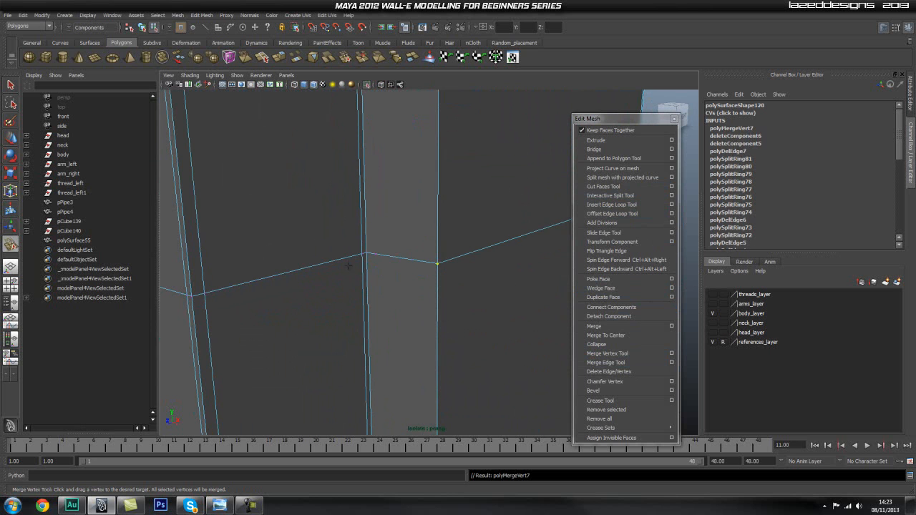
{"action": "middle_click_drag", "start_coordinate": [422, 224], "coordinate": [424, 266], "text": "alt"}
{"action": "right_click_drag", "start_coordinate": [424, 266], "coordinate": [372, 262], "text": "alt"}
{"action": "middle_click_drag", "start_coordinate": [411, 270], "coordinate": [417, 107], "text": "alt"}
{"action": "left_click_drag", "start_coordinate": [434, 285], "coordinate": [432, 258], "text": "alt"}
{"action": "right_click_drag", "start_coordinate": [368, 302], "coordinate": [464, 299], "text": "alt"}
{"action": "middle_click_drag", "start_coordinate": [445, 324], "coordinate": [445, 252], "text": "alt"}
{"action": "right_click_drag", "start_coordinate": [385, 278], "coordinate": [450, 240], "text": "alt"}
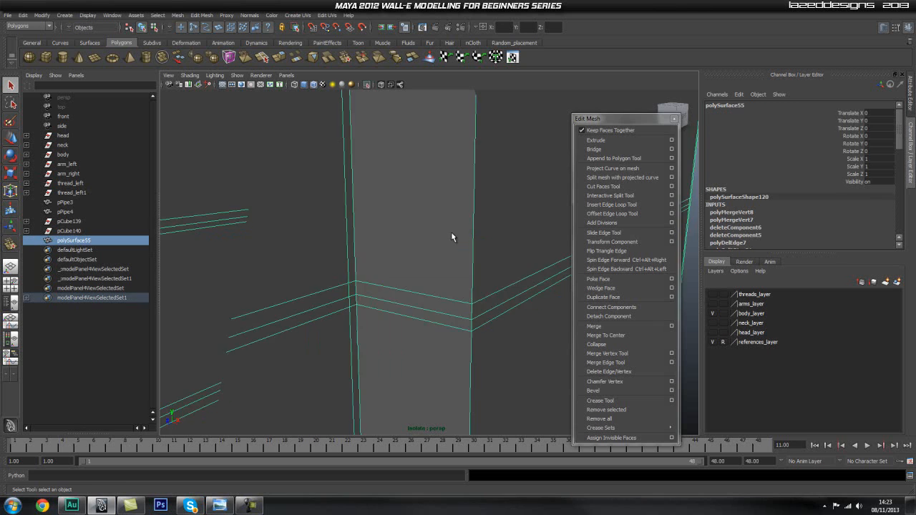
Rerun Cleanup on the bracket to select any remaining faces with more than 4 sides.
{"action": "left_click", "coordinate": [182, 15]}
{"action": "left_click", "coordinate": [204, 144]}
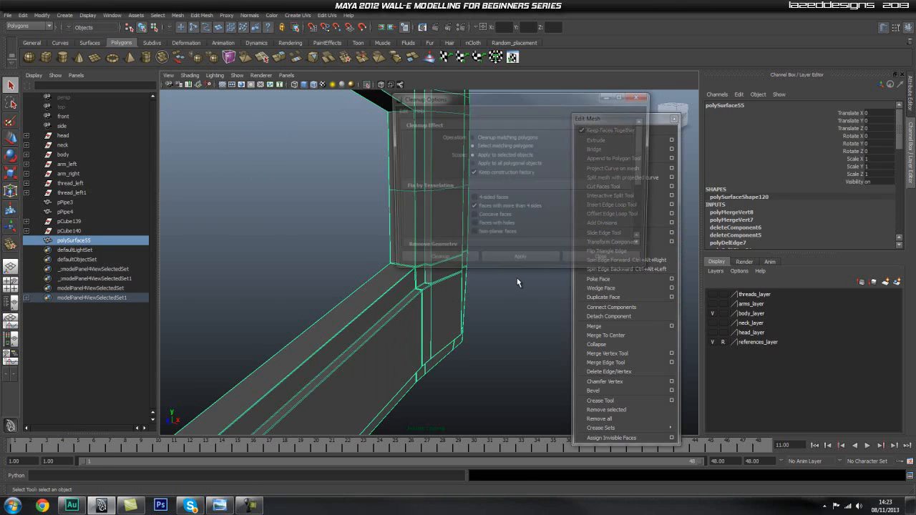
{"action": "left_click", "coordinate": [520, 263]}
{"action": "left_click", "coordinate": [600, 266]}
Examine the small selected faces where the supporting loops cross at the upright's bend.
{"action": "left_click_drag", "start_coordinate": [310, 254], "coordinate": [367, 252], "text": "alt"}
{"action": "scroll", "coordinate": [366, 258], "scroll_direction": "down", "scroll_amount": 5}
{"action": "right_click_drag", "start_coordinate": [365, 261], "coordinate": [580, 275], "text": "alt"}
{"action": "middle_click_drag", "start_coordinate": [444, 269], "coordinate": [364, 290], "text": "alt"}
{"action": "left_click_drag", "start_coordinate": [364, 291], "coordinate": [442, 281], "text": "alt"}
{"action": "right_click_drag", "start_coordinate": [390, 274], "coordinate": [455, 286], "text": "alt"}
{"action": "left_click_drag", "start_coordinate": [454, 285], "coordinate": [404, 272], "text": "alt"}
{"action": "middle_click_drag", "start_coordinate": [395, 270], "coordinate": [444, 209], "text": "alt"}
{"action": "right_click_drag", "start_coordinate": [335, 251], "coordinate": [358, 253], "text": "alt"}
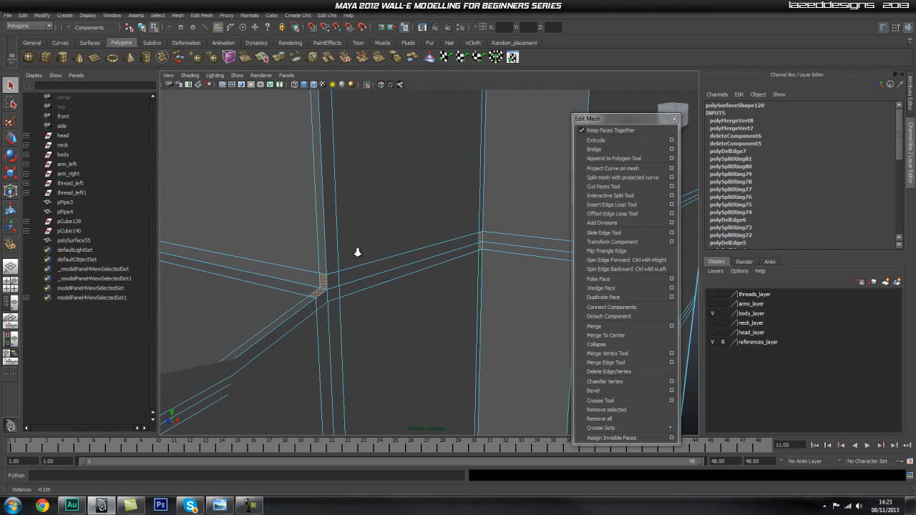
{"action": "left_click_drag", "start_coordinate": [459, 246], "coordinate": [373, 88], "text": "alt"}
Turn off the isolated view so the bracket is displayed together with the surrounding body.
{"action": "left_click", "coordinate": [367, 85]}
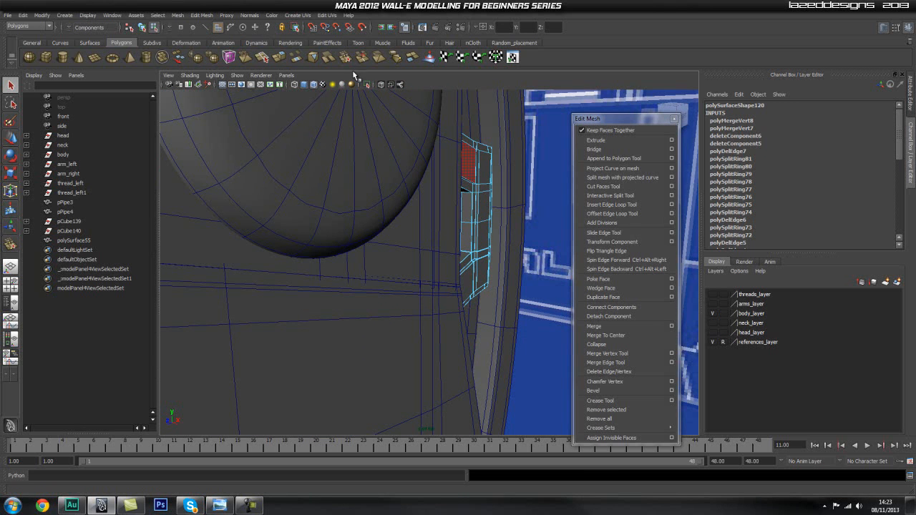
{"action": "left_click", "coordinate": [367, 84]}
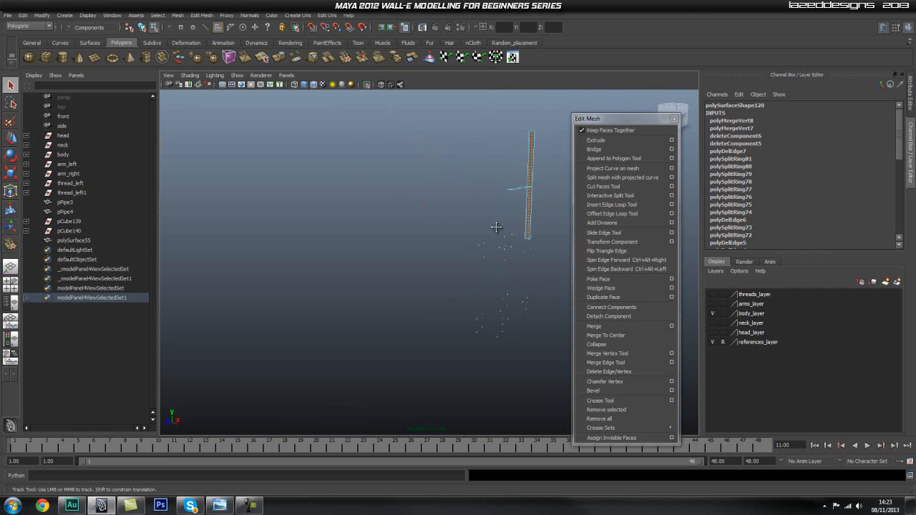
{"action": "right_click_drag", "start_coordinate": [375, 236], "coordinate": [464, 223], "text": "alt"}
{"action": "middle_click_drag", "start_coordinate": [464, 223], "coordinate": [439, 266], "text": "alt"}
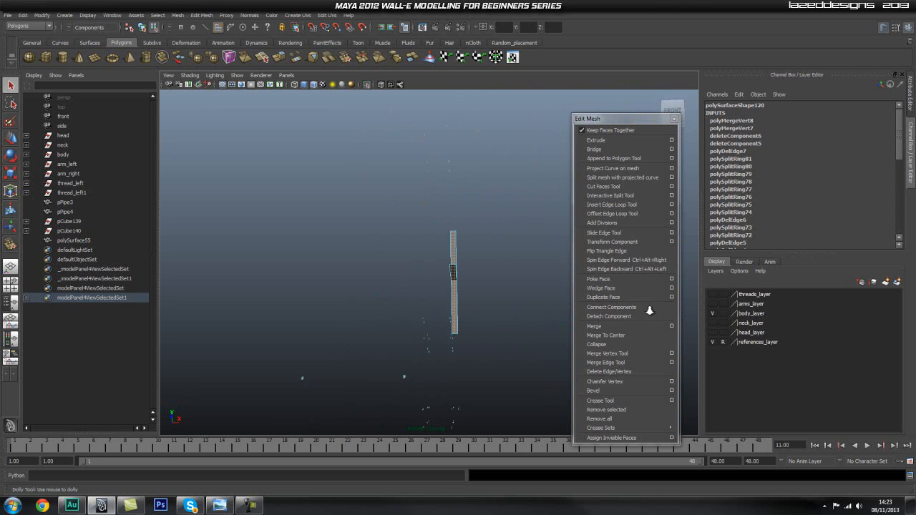
{"action": "left_click", "coordinate": [369, 84]}
Return to object mode and select the whole bracket.
{"action": "left_click_drag", "start_coordinate": [411, 133], "coordinate": [378, 242], "text": "alt"}
{"action": "middle_click_drag", "start_coordinate": [378, 242], "coordinate": [401, 230], "text": "alt"}
{"action": "right_click_drag", "start_coordinate": [401, 230], "coordinate": [490, 241], "text": "alt"}
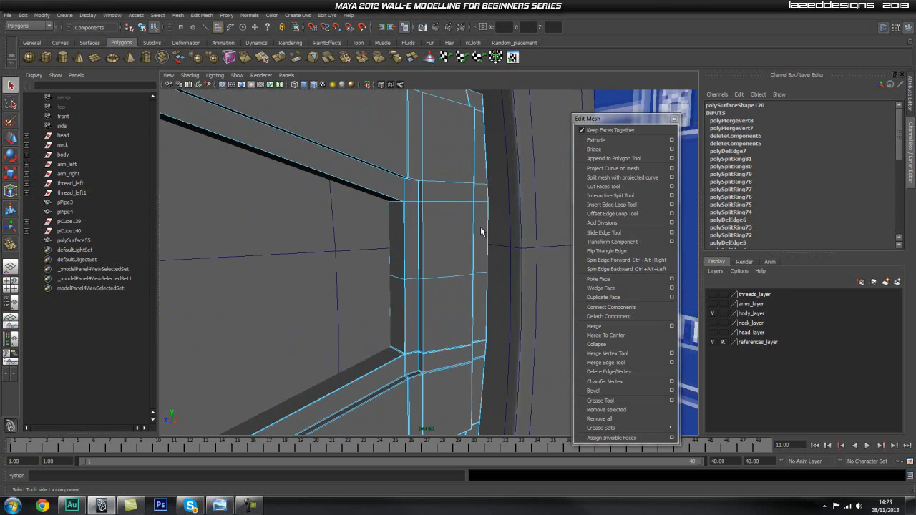
{"action": "left_click_drag", "start_coordinate": [490, 241], "coordinate": [431, 261], "text": "alt"}
{"action": "right_click_drag", "start_coordinate": [426, 258], "coordinate": [462, 246]}
{"action": "left_click", "coordinate": [436, 260]}
{"action": "left_click_drag", "start_coordinate": [436, 260], "coordinate": [398, 266], "text": "alt"}
{"action": "scroll", "coordinate": [386, 276], "scroll_direction": "down", "scroll_amount": 5}
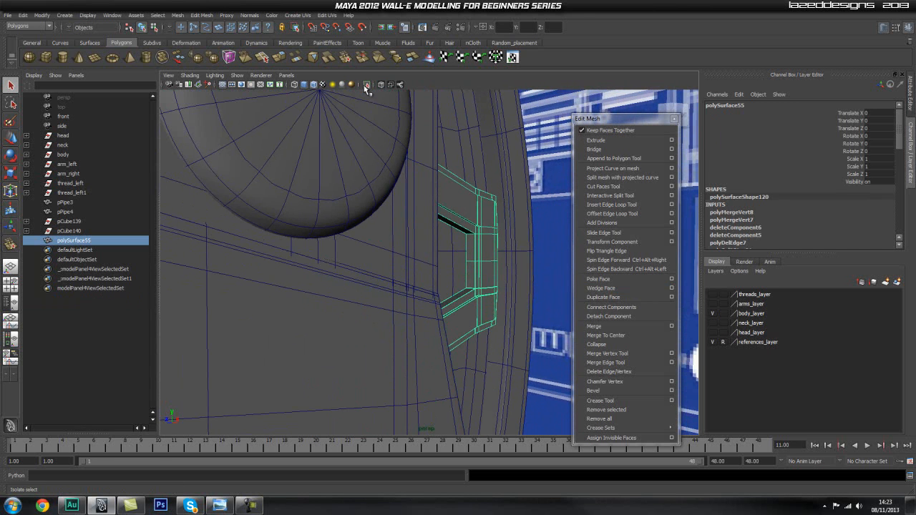
Isolate the selected bracket in the viewport.
{"action": "left_click", "coordinate": [366, 86]}
{"action": "right_click_drag", "start_coordinate": [396, 159], "coordinate": [440, 227], "text": "alt"}
{"action": "left_click_drag", "start_coordinate": [439, 227], "coordinate": [412, 214], "text": "alt"}
{"action": "right_click_drag", "start_coordinate": [412, 213], "coordinate": [501, 257], "text": "alt"}
{"action": "middle_click_drag", "start_coordinate": [452, 249], "coordinate": [436, 179], "text": "alt"}
{"action": "right_click_drag", "start_coordinate": [384, 192], "coordinate": [468, 203], "text": "alt"}
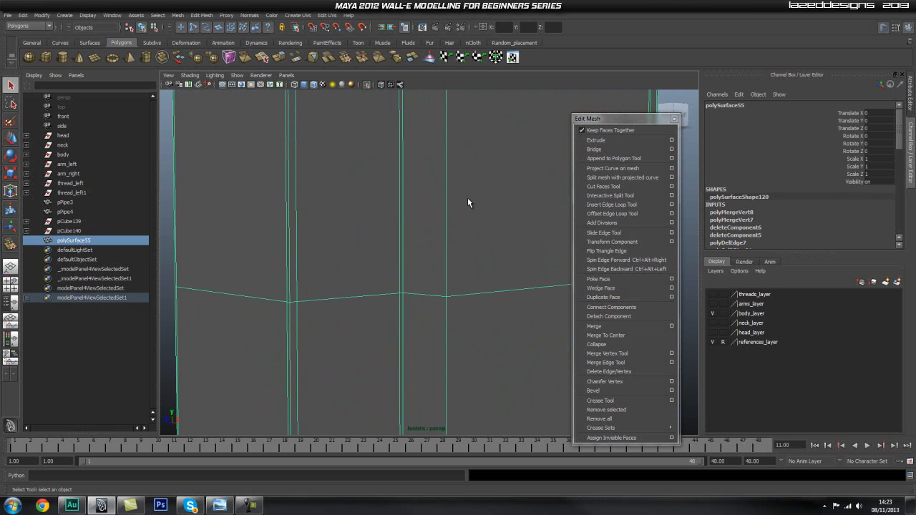
Try to insert an edge loop across the bracket's upright beside its horizontal middle edge.
{"action": "left_click", "coordinate": [611, 204]}
{"action": "left_click", "coordinate": [421, 288]}
{"action": "left_click_drag", "start_coordinate": [418, 286], "coordinate": [414, 287]}
{"action": "middle_click_drag", "start_coordinate": [441, 348], "coordinate": [441, 170], "text": "alt"}
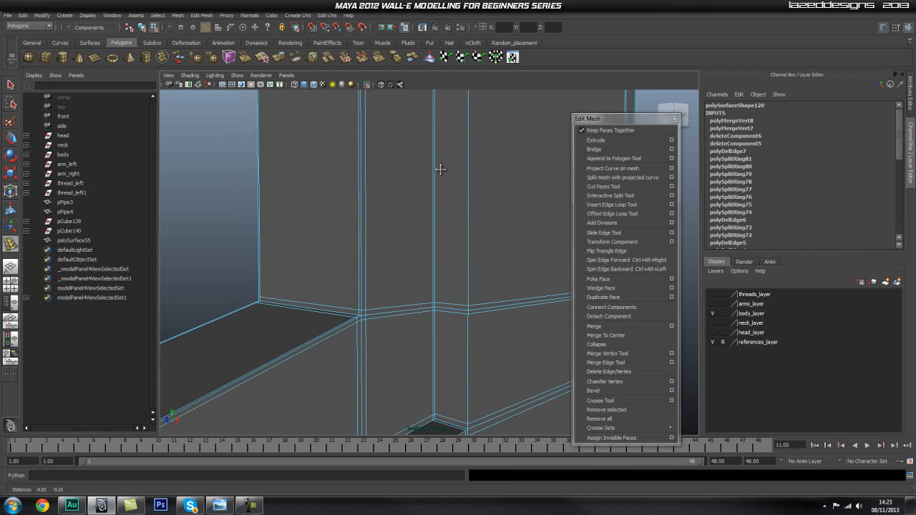
Return to object mode, then test-select the horizontal middle edge of the upright in edge mode.
{"action": "left_click_drag", "start_coordinate": [468, 190], "coordinate": [454, 212], "text": "alt"}
{"action": "right_click_drag", "start_coordinate": [463, 214], "coordinate": [498, 194]}
{"action": "left_click_drag", "start_coordinate": [457, 212], "coordinate": [434, 271], "text": "alt"}
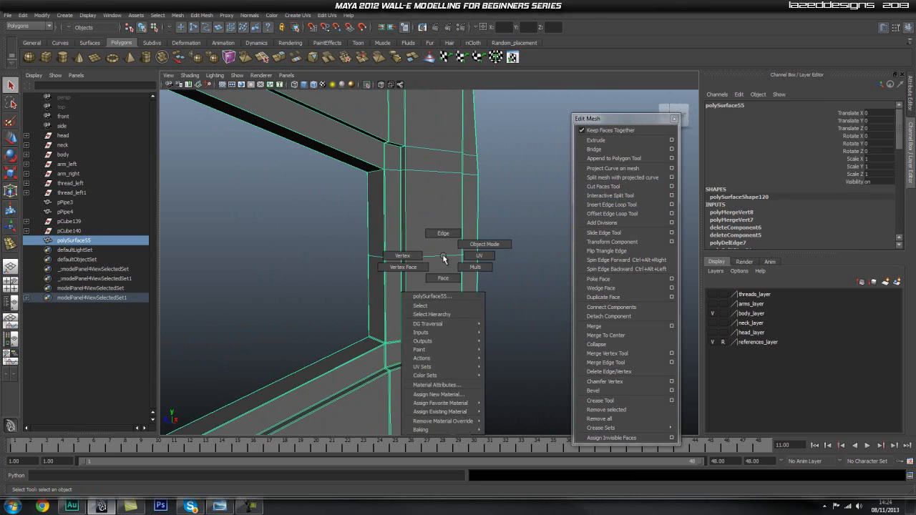
{"action": "right_click_drag", "start_coordinate": [443, 255], "coordinate": [440, 229]}
{"action": "left_click", "coordinate": [443, 255]}
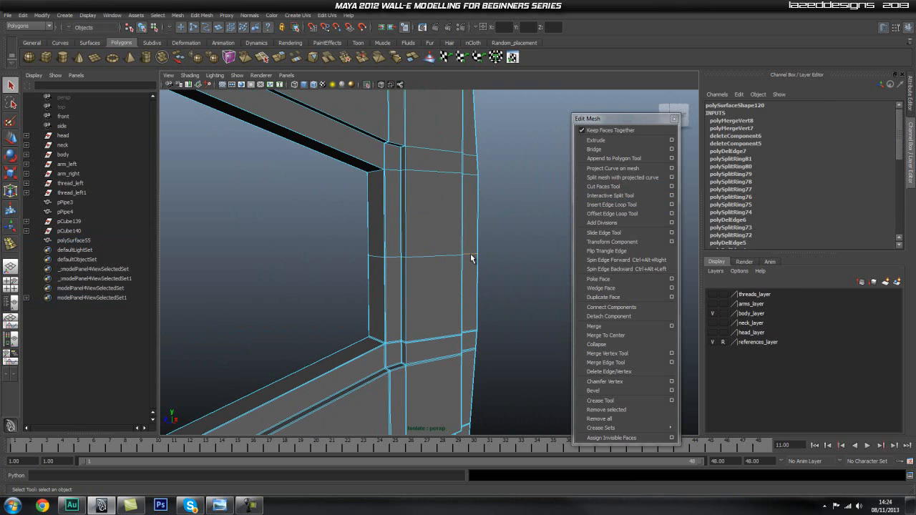
{"action": "left_click_drag", "start_coordinate": [471, 258], "coordinate": [444, 268], "text": "alt"}
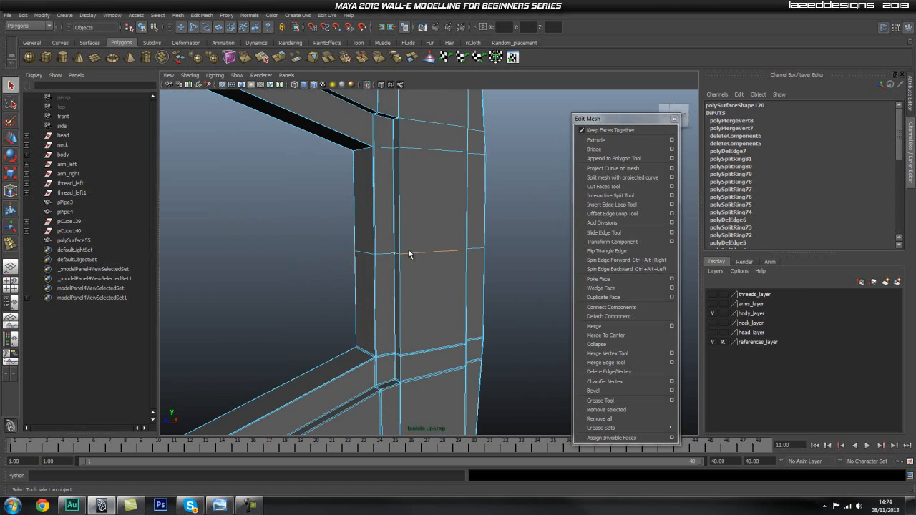
Select the whole bracket in the side view and delete its construction history.
{"action": "key", "text": "space"}
{"action": "left_click_drag", "start_coordinate": [426, 249], "coordinate": [454, 253]}
{"action": "right_click_drag", "start_coordinate": [432, 241], "coordinate": [466, 237]}
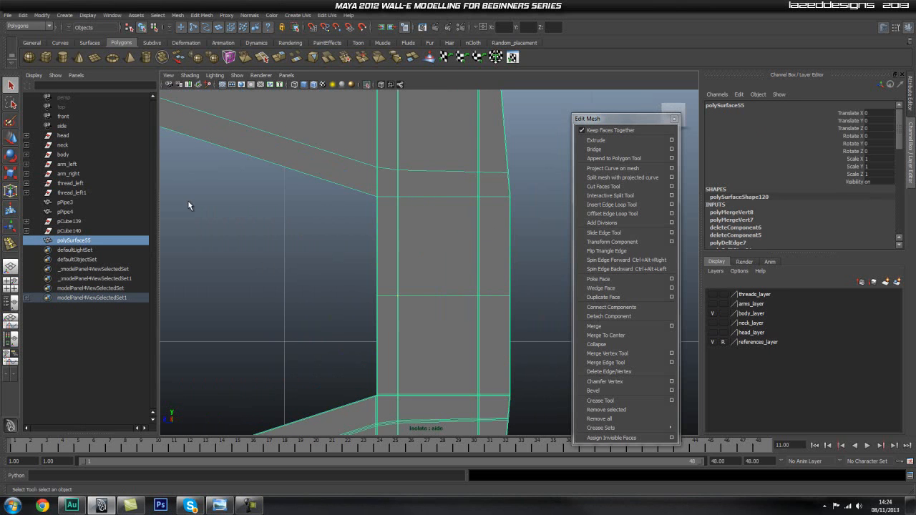
{"action": "left_click", "coordinate": [24, 16]}
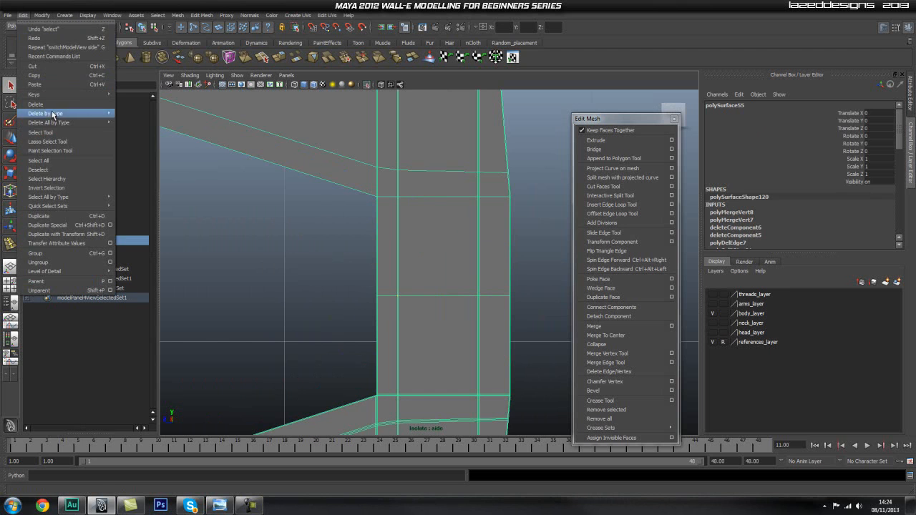
{"action": "mouse_move", "coordinate": [107, 124]}
{"action": "left_click", "coordinate": [138, 126]}
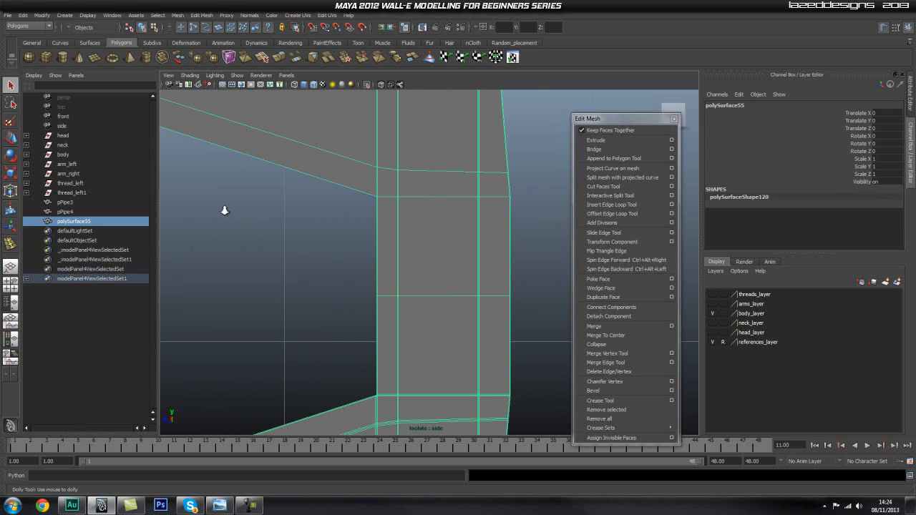
Merge the row of vertices along the upright's horizontal middle edge in the side view.
{"action": "right_click_drag", "start_coordinate": [196, 207], "coordinate": [409, 222], "text": "alt"}
{"action": "middle_click_drag", "start_coordinate": [417, 295], "coordinate": [410, 265], "text": "alt"}
{"action": "mouse_move", "coordinate": [440, 278]}
{"action": "right_mouse_down"}
{"action": "mouse_move", "coordinate": [437, 290]}
{"action": "mouse_move", "coordinate": [399, 293]}
{"action": "mouse_move", "coordinate": [451, 293]}
{"action": "mouse_move", "coordinate": [433, 273]}
{"action": "right_mouse_up"}
{"action": "right_click_drag", "start_coordinate": [423, 240], "coordinate": [376, 244]}
{"action": "left_click_drag", "start_coordinate": [613, 307], "coordinate": [612, 306]}
{"action": "right_click_drag", "start_coordinate": [405, 241], "coordinate": [442, 201], "text": "shift"}
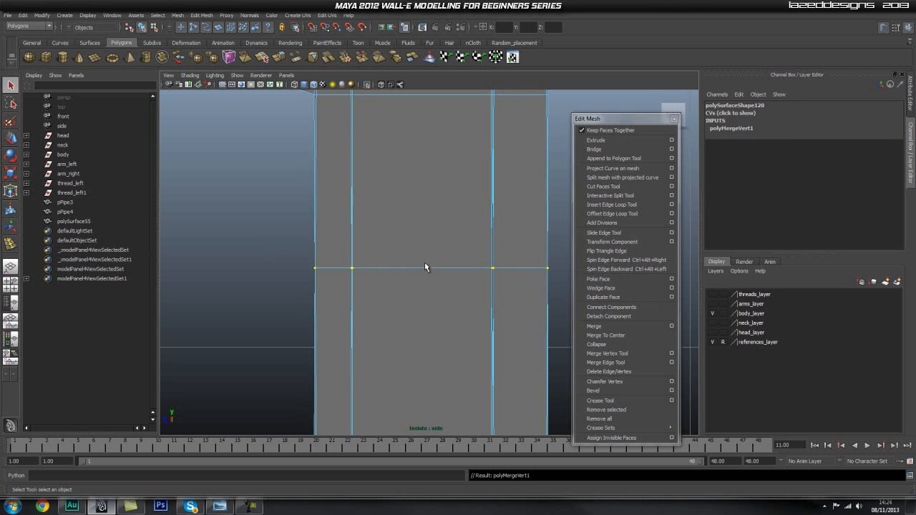
{"action": "left_click", "coordinate": [268, 241]}
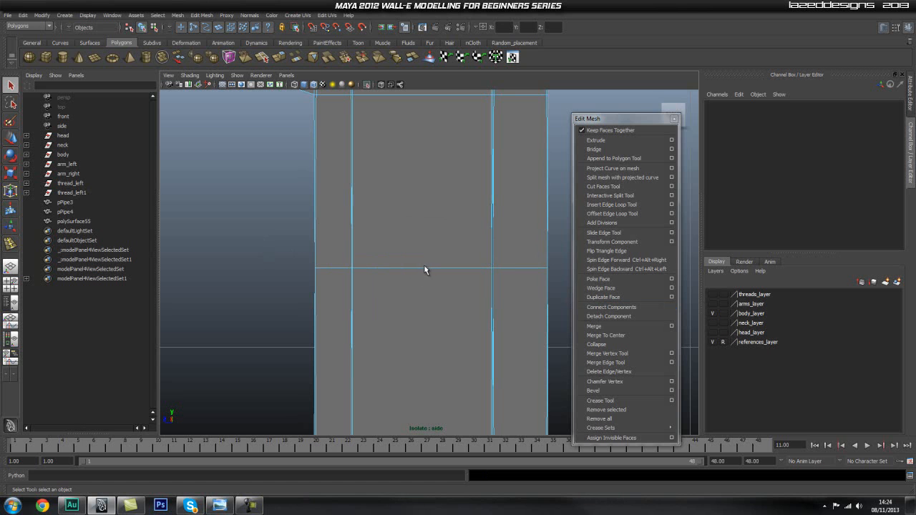
Test-select the edge loop along the upright's middle seam in the perspective view.
{"action": "key", "text": "space"}
{"action": "left_click_drag", "start_coordinate": [427, 265], "coordinate": [396, 238]}
{"action": "right_click_drag", "start_coordinate": [395, 224], "coordinate": [395, 207]}
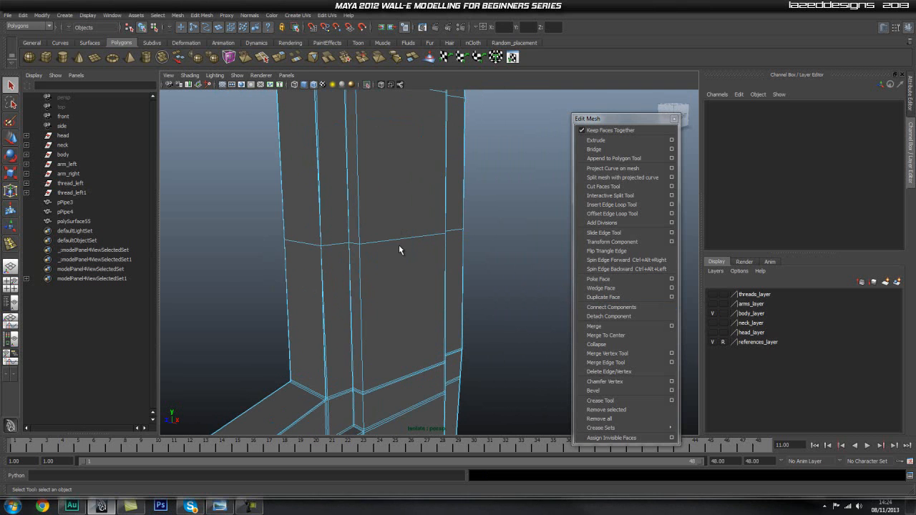
{"action": "left_click", "coordinate": [398, 238]}
{"action": "left_click", "coordinate": [399, 238]}
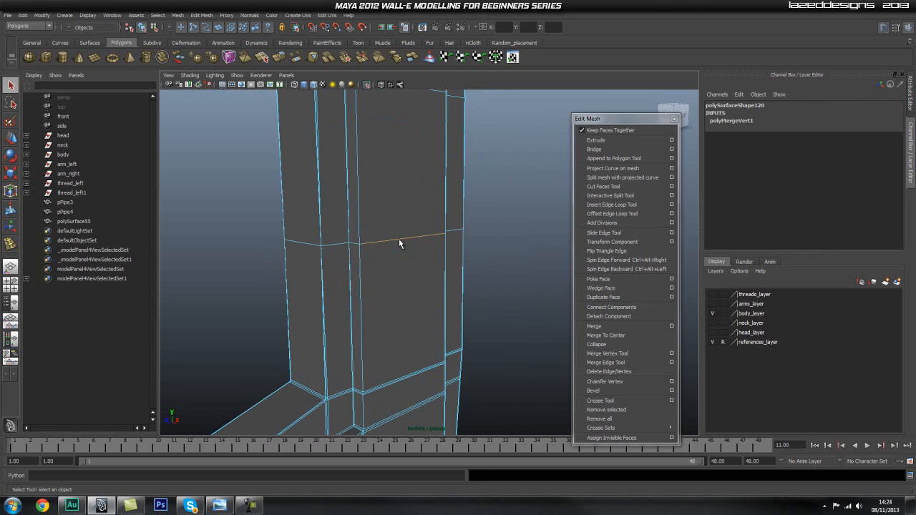
Select the whole bracket object and examine its middle seam up close.
{"action": "left_click", "coordinate": [70, 222]}
{"action": "left_click", "coordinate": [66, 212]}
{"action": "left_click", "coordinate": [71, 221]}
{"action": "left_click_drag", "start_coordinate": [377, 270], "coordinate": [377, 260], "text": "alt"}
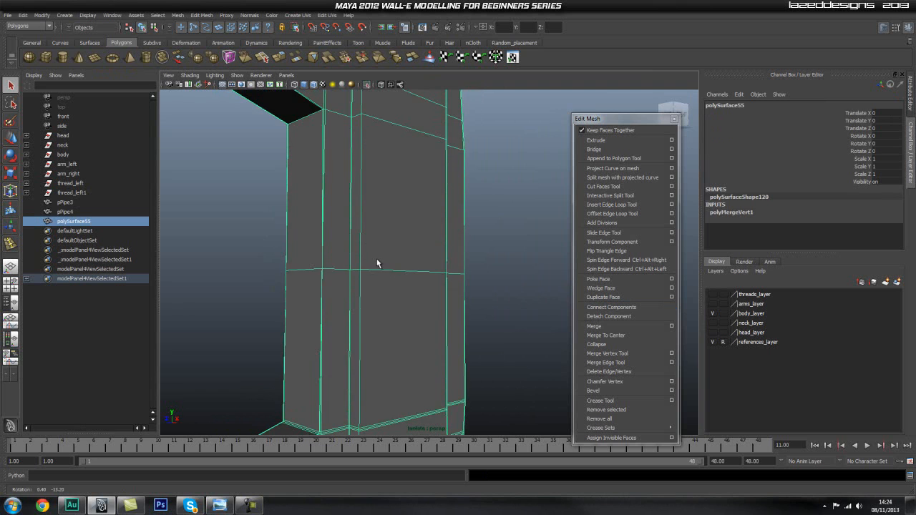
{"action": "right_click_drag", "start_coordinate": [377, 260], "coordinate": [314, 265], "text": "alt"}
{"action": "left_click_drag", "start_coordinate": [315, 266], "coordinate": [387, 247], "text": "alt"}
{"action": "right_click_drag", "start_coordinate": [387, 247], "coordinate": [431, 262], "text": "alt"}
Undo the recent selections and the vertex merge along the middle seam.
{"action": "key", "text": "ctrl+z"}
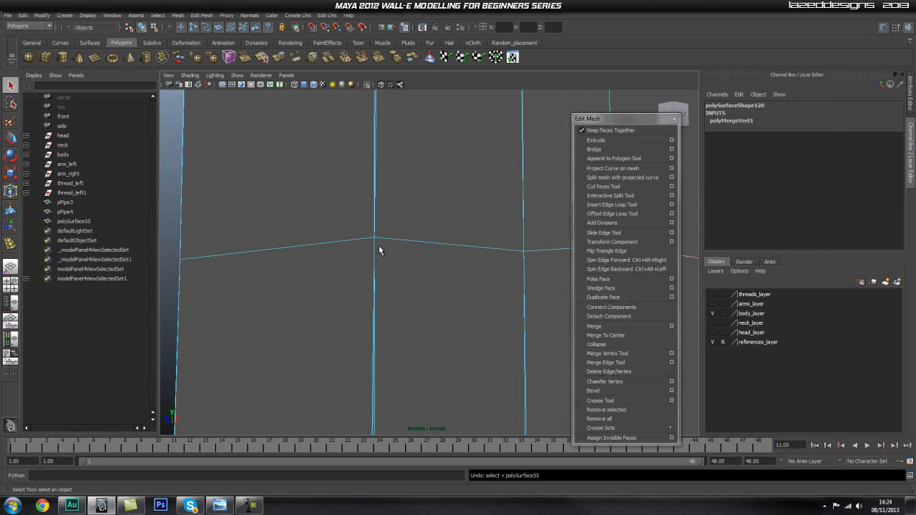
{"action": "key", "text": "ctrl+z"}
{"action": "key", "text": "ctrl+z"}
{"action": "key", "text": "ctrl+z"}
{"action": "key", "text": "ctrl+z"}
{"action": "key", "text": "ctrl+z"}
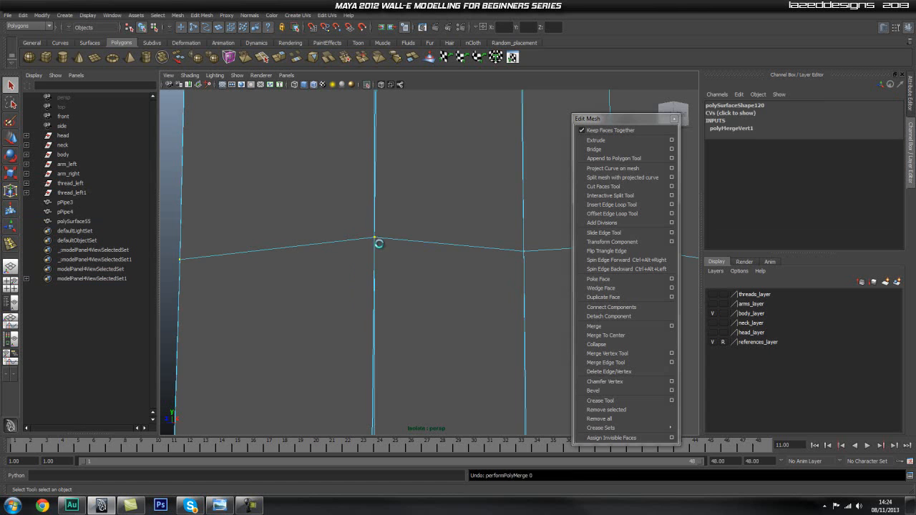
Insert a horizontal edge loop around the upright just above its middle edge.
{"action": "right_click_drag", "start_coordinate": [410, 269], "coordinate": [411, 270], "text": "alt"}
{"action": "scroll", "coordinate": [412, 270], "scroll_direction": "down", "scroll_amount": 5}
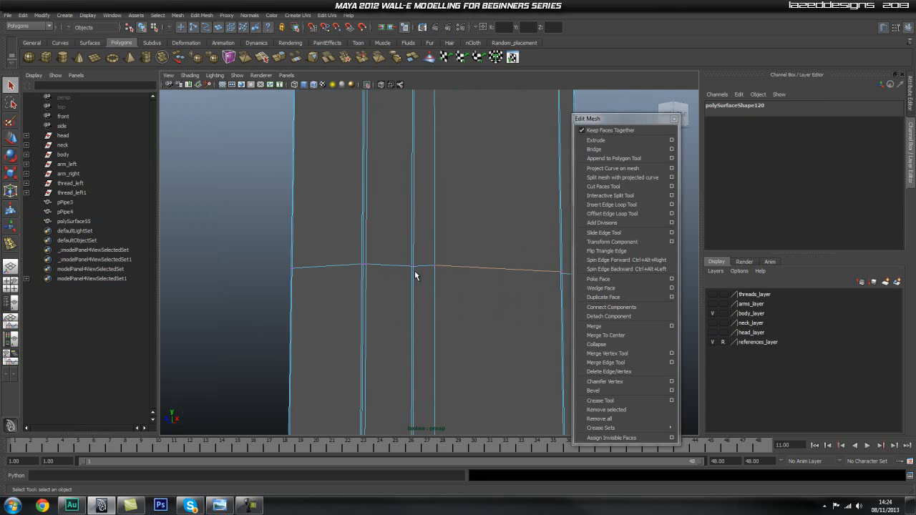
{"action": "right_click", "coordinate": [464, 277]}
{"action": "left_click", "coordinate": [467, 254]}
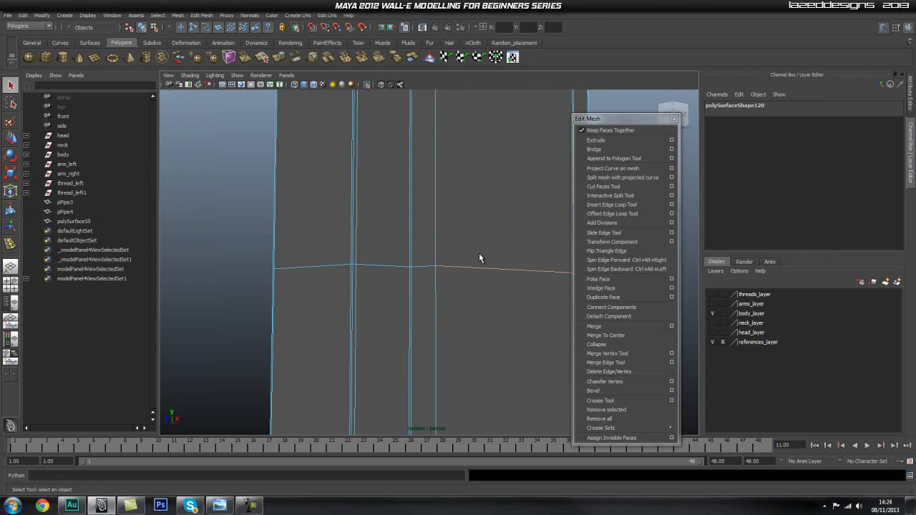
{"action": "left_click", "coordinate": [609, 205]}
{"action": "left_click_drag", "start_coordinate": [414, 218], "coordinate": [418, 220]}
Delete the narrow strip of faces between the new loop and the middle edge in the side view.
{"action": "right_click_drag", "start_coordinate": [481, 237], "coordinate": [441, 242], "text": "alt"}
{"action": "middle_click_drag", "start_coordinate": [442, 242], "coordinate": [420, 256], "text": "alt"}
{"action": "key", "text": "q"}
{"action": "key", "text": "space"}
{"action": "left_click_drag", "start_coordinate": [451, 284], "coordinate": [485, 281]}
{"action": "right_click_drag", "start_coordinate": [376, 251], "coordinate": [375, 269]}
{"action": "left_click_drag", "start_coordinate": [285, 255], "coordinate": [567, 258]}
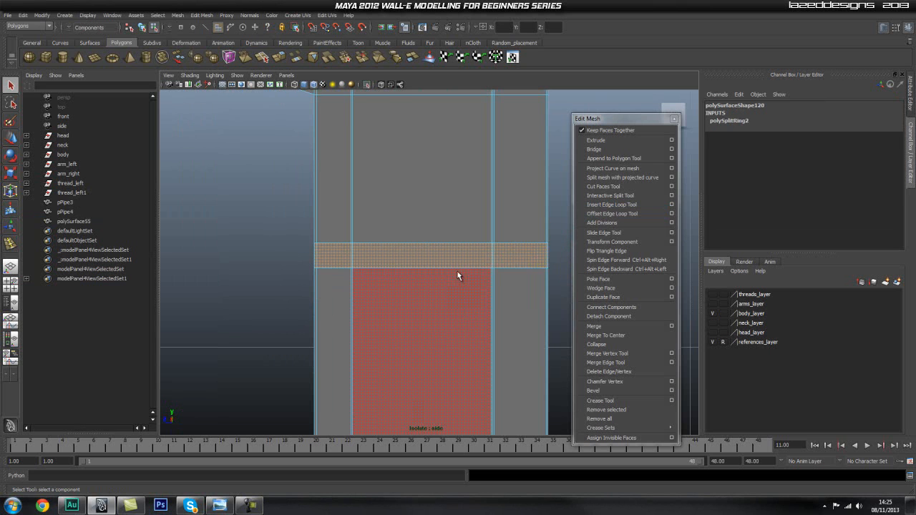
{"action": "key", "text": "Delete"}
Move the lower section's open border vertices up onto the upper section's border to close the gap.
{"action": "middle_click_drag", "start_coordinate": [406, 261], "coordinate": [415, 216], "text": "alt"}
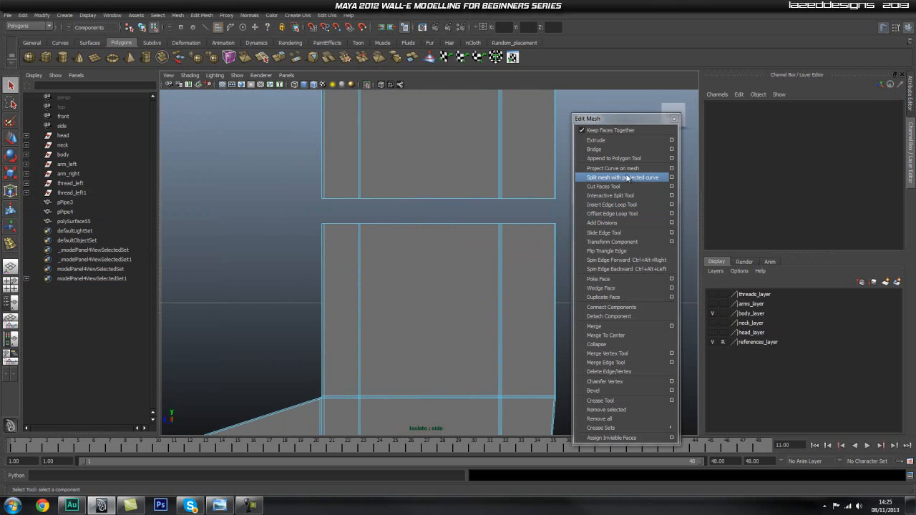
{"action": "middle_click_drag", "start_coordinate": [416, 249], "coordinate": [385, 252], "text": "alt"}
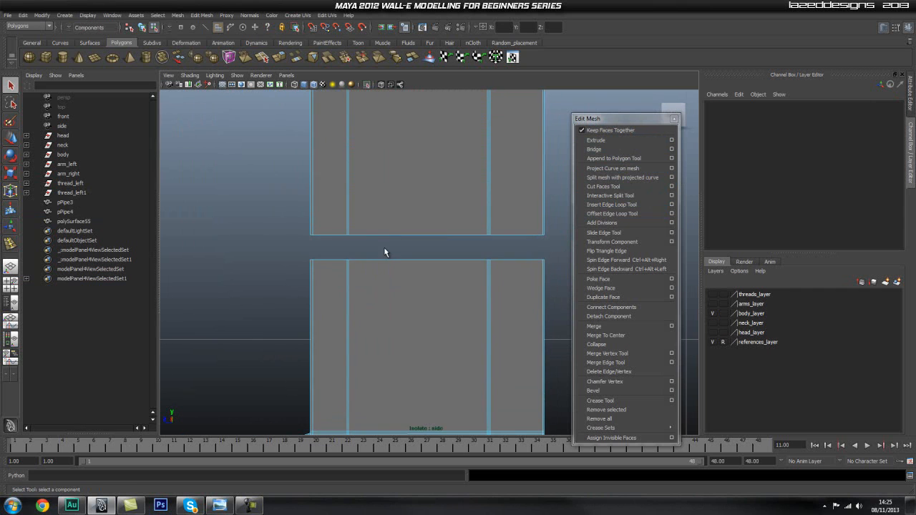
{"action": "right_click_drag", "start_coordinate": [376, 268], "coordinate": [437, 254]}
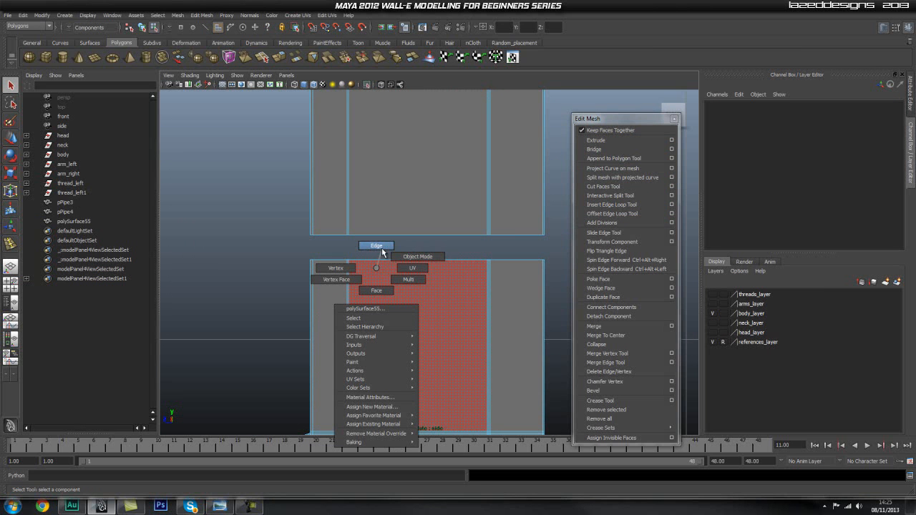
{"action": "right_click_drag", "start_coordinate": [379, 247], "coordinate": [337, 268]}
{"action": "left_click_drag", "start_coordinate": [574, 276], "coordinate": [574, 275]}
{"action": "key", "text": "w"}
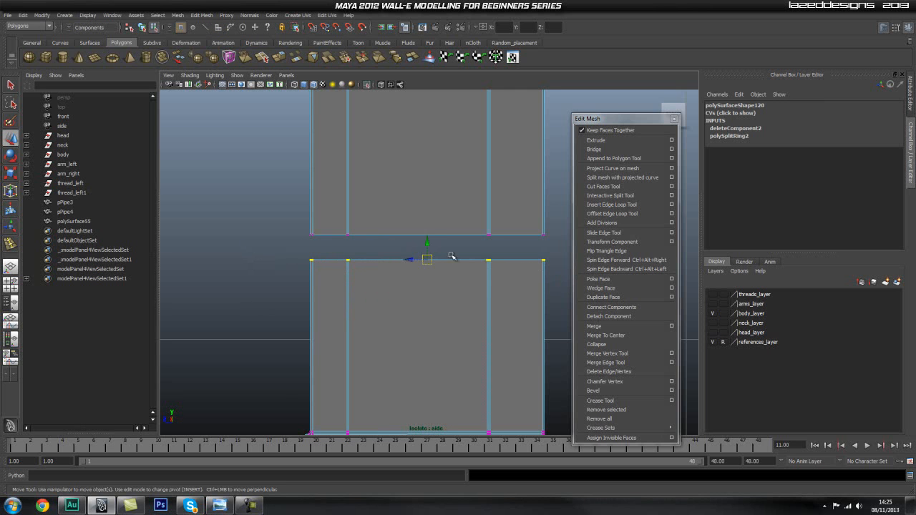
{"action": "left_click_drag", "start_coordinate": [433, 242], "coordinate": [425, 220]}
{"action": "right_click_drag", "start_coordinate": [179, 221], "coordinate": [501, 233], "text": "alt"}
{"action": "middle_click_drag", "start_coordinate": [311, 208], "coordinate": [368, 218], "text": "alt"}
{"action": "left_click", "coordinate": [486, 187]}
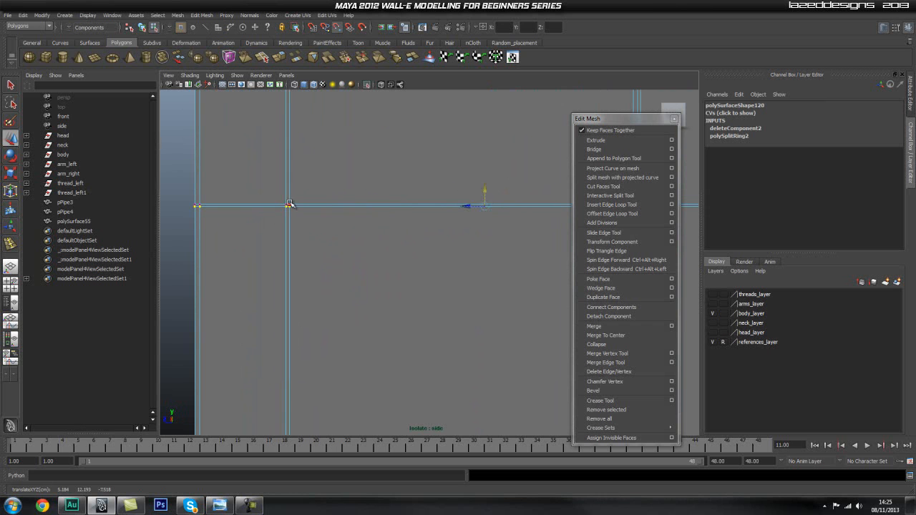
Try to merge the coincident vertices along the upright's closed middle seam.
{"action": "right_click_drag", "start_coordinate": [426, 230], "coordinate": [335, 233], "text": "alt"}
{"action": "middle_click_drag", "start_coordinate": [494, 253], "coordinate": [478, 240], "text": "alt"}
{"action": "right_click_drag", "start_coordinate": [478, 241], "coordinate": [630, 243], "text": "alt"}
{"action": "right_click_drag", "start_coordinate": [403, 262], "coordinate": [355, 257]}
{"action": "left_click_drag", "start_coordinate": [293, 205], "coordinate": [517, 238]}
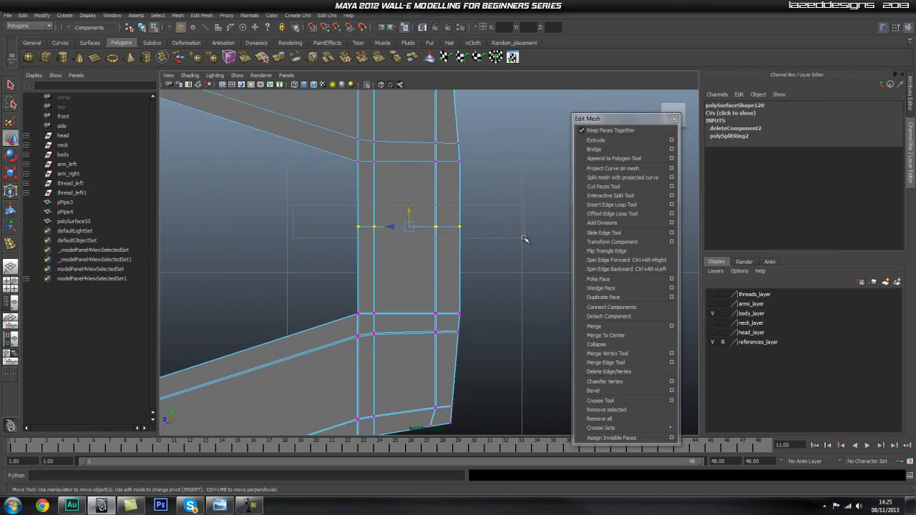
{"action": "right_click_drag", "start_coordinate": [417, 255], "coordinate": [462, 224], "text": "shift"}
{"action": "key", "text": "q"}
{"action": "right_click_drag", "start_coordinate": [288, 235], "coordinate": [675, 235], "text": "alt"}
{"action": "key", "text": "ctrl+z"}
Merge the selected seam vertices with a distance threshold of 0.001.
{"action": "middle_click_drag", "start_coordinate": [420, 163], "coordinate": [406, 212], "text": "alt"}
{"action": "right_click_drag", "start_coordinate": [406, 213], "coordinate": [500, 198], "text": "alt"}
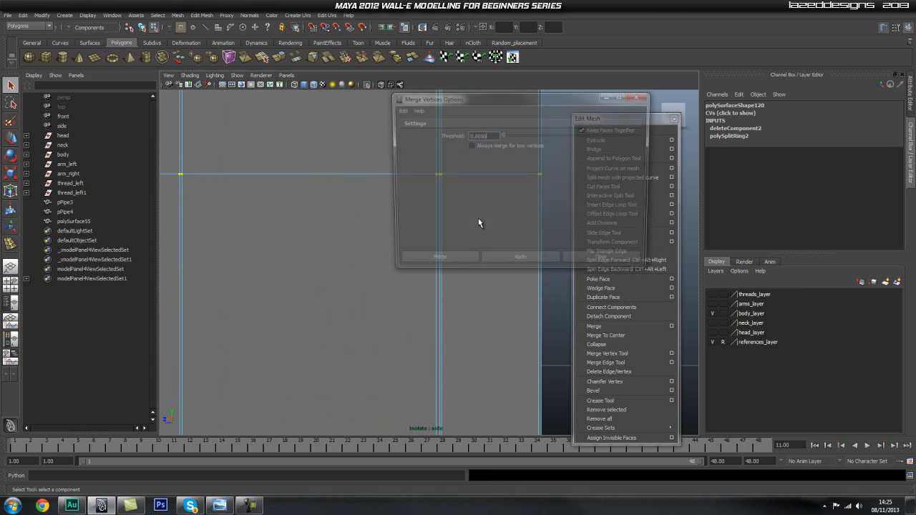
{"action": "type", "text": "0."}
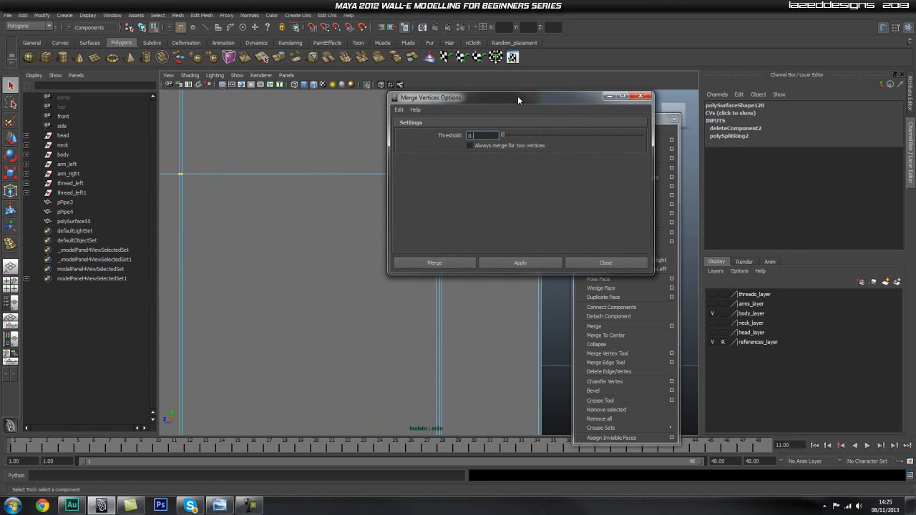
{"action": "type", "text": "001"}
{"action": "left_click", "coordinate": [520, 264]}
{"action": "left_click", "coordinate": [592, 261]}
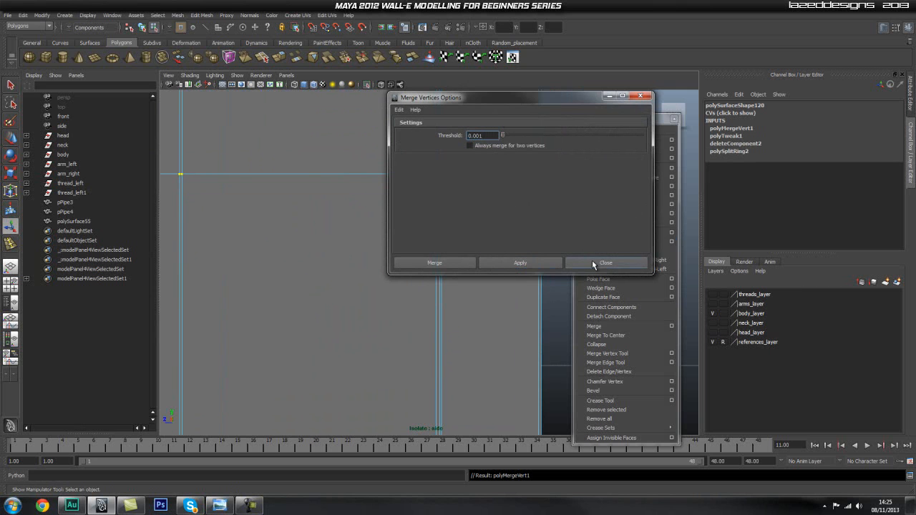
Select the upright's middle seam edge and examine the merged seam in the side and perspective views.
{"action": "right_click_drag", "start_coordinate": [365, 183], "coordinate": [418, 177], "text": "alt"}
{"action": "middle_click_drag", "start_coordinate": [409, 187], "coordinate": [427, 209], "text": "alt"}
{"action": "key", "text": "q"}
{"action": "right_click_drag", "start_coordinate": [409, 216], "coordinate": [479, 217]}
{"action": "left_click", "coordinate": [393, 172]}
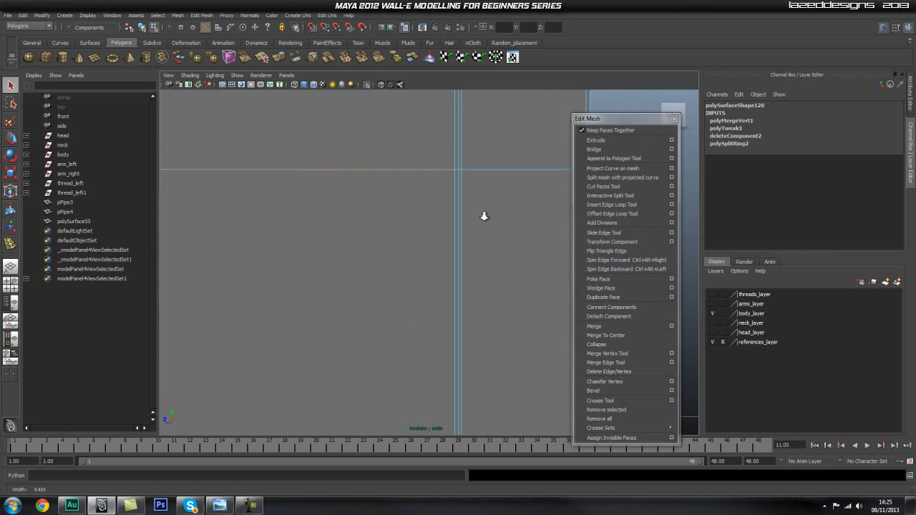
{"action": "key", "text": "space"}
{"action": "left_click_drag", "start_coordinate": [400, 224], "coordinate": [558, 233]}
{"action": "middle_click_drag", "start_coordinate": [347, 234], "coordinate": [465, 224], "text": "alt"}
{"action": "right_click_drag", "start_coordinate": [430, 228], "coordinate": [458, 224], "text": "alt"}
{"action": "left_click_drag", "start_coordinate": [458, 225], "coordinate": [453, 231], "text": "alt"}
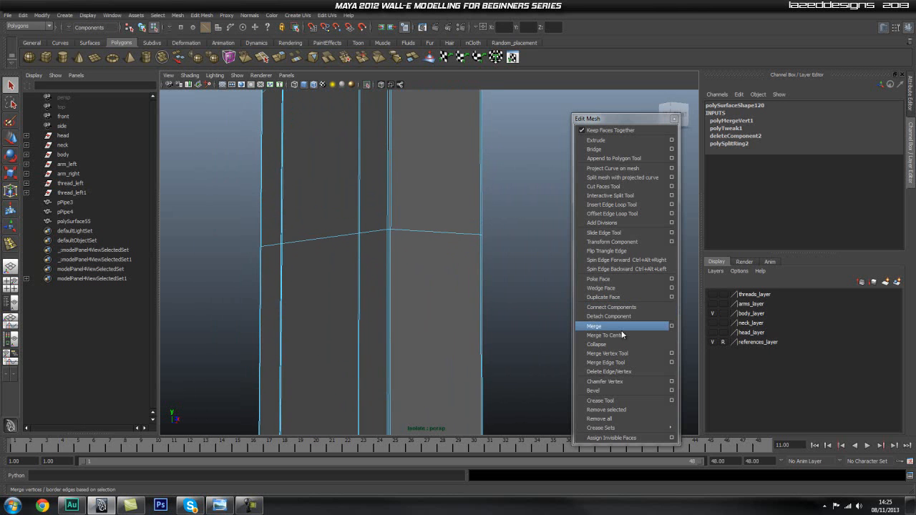
Delete the two overlapping long faces found inside the bracket beside the upright.
{"action": "left_click_drag", "start_coordinate": [451, 265], "coordinate": [376, 296], "text": "alt"}
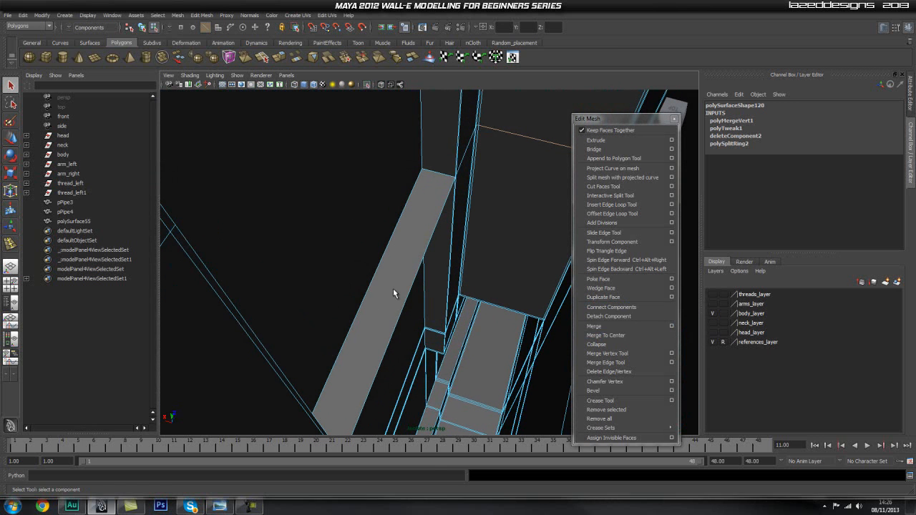
{"action": "left_click", "coordinate": [409, 292]}
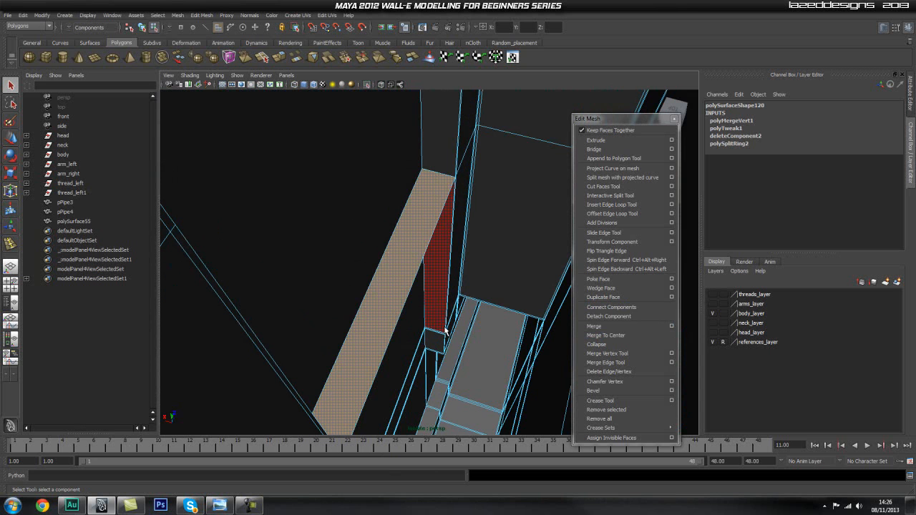
{"action": "key", "text": "Delete"}
{"action": "left_click", "coordinate": [388, 294]}
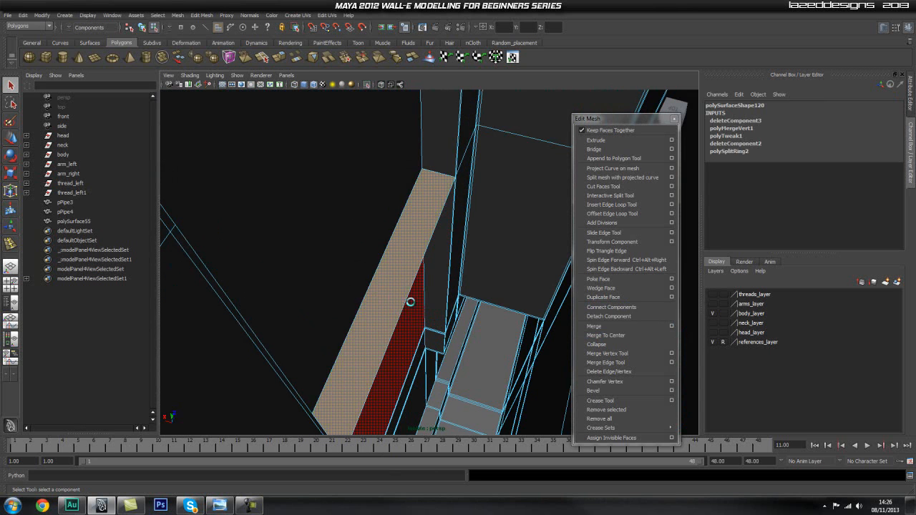
{"action": "key", "text": "Delete"}
Delete the horizontal edge loop crossing the upright at its middle seam.
{"action": "left_click_drag", "start_coordinate": [445, 332], "coordinate": [426, 289], "text": "alt"}
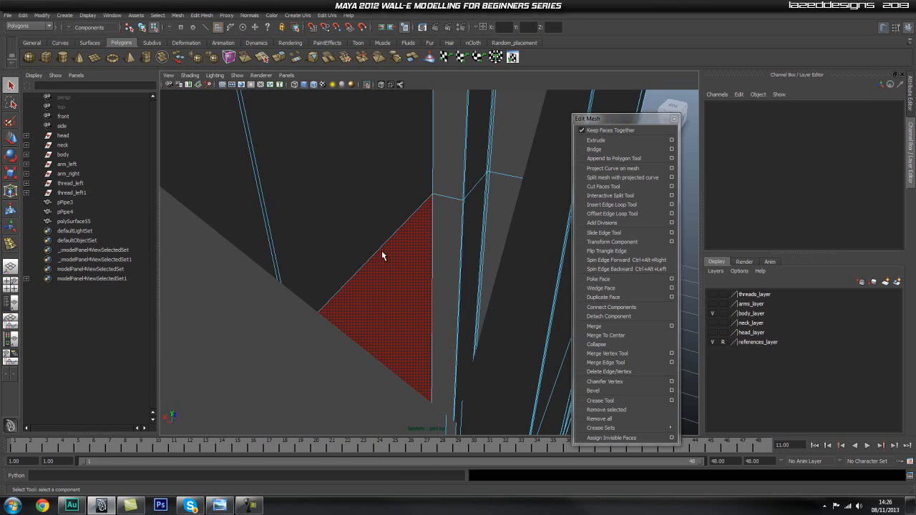
{"action": "left_click_drag", "start_coordinate": [374, 258], "coordinate": [491, 280], "text": "alt"}
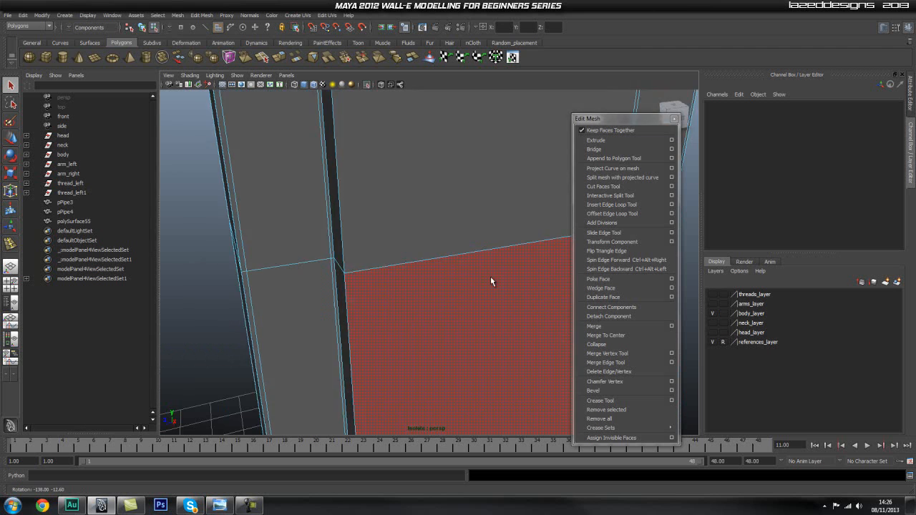
{"action": "right_click_drag", "start_coordinate": [444, 277], "coordinate": [444, 249]}
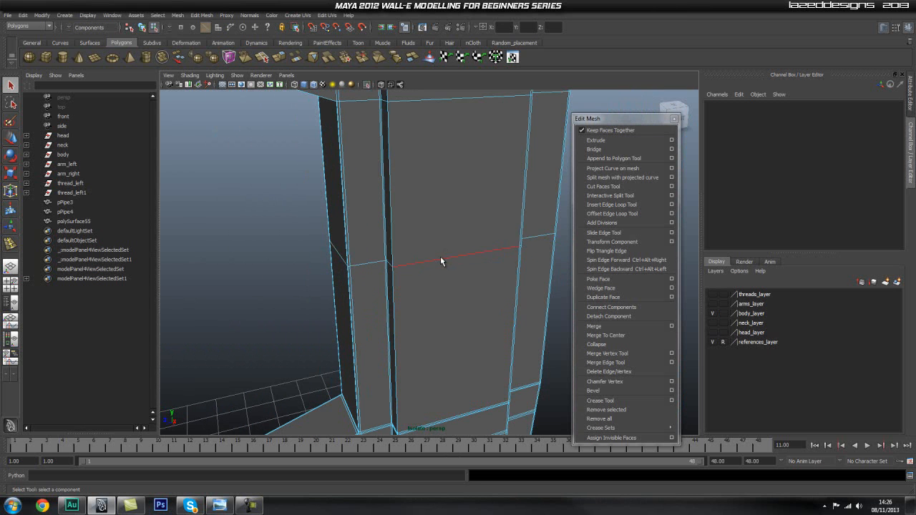
{"action": "double_click", "coordinate": [440, 257]}
{"action": "left_click_drag", "start_coordinate": [449, 274], "coordinate": [415, 290], "text": "alt"}
{"action": "right_click_drag", "start_coordinate": [452, 300], "coordinate": [430, 313], "text": "shift"}
Insert a lengthwise supporting edge loop along the edge of the upright's narrow strip with the Insert Edge Loop Tool.
{"action": "middle_click_drag", "start_coordinate": [429, 312], "coordinate": [451, 352], "text": "alt"}
{"action": "right_click_drag", "start_coordinate": [398, 342], "coordinate": [464, 337], "text": "alt"}
{"action": "right_click", "coordinate": [507, 340]}
{"action": "right_click_drag", "start_coordinate": [464, 338], "coordinate": [417, 345], "text": "alt"}
{"action": "middle_click_drag", "start_coordinate": [428, 348], "coordinate": [443, 221], "text": "alt"}
{"action": "right_click_drag", "start_coordinate": [405, 264], "coordinate": [442, 270], "text": "alt"}
{"action": "middle_click_drag", "start_coordinate": [442, 284], "coordinate": [442, 206], "text": "alt"}
{"action": "right_click_drag", "start_coordinate": [428, 265], "coordinate": [463, 268], "text": "alt"}
{"action": "middle_click_drag", "start_coordinate": [459, 171], "coordinate": [456, 268], "text": "alt"}
{"action": "right_click_drag", "start_coordinate": [456, 268], "coordinate": [409, 268], "text": "alt"}
{"action": "middle_click_drag", "start_coordinate": [487, 232], "coordinate": [494, 299], "text": "alt"}
{"action": "left_click", "coordinate": [621, 205]}
{"action": "left_click_drag", "start_coordinate": [459, 415], "coordinate": [467, 415]}
Insert another lengthwise supporting edge loop close to the opposite edge of the upright's narrow strip.
{"action": "middle_click_drag", "start_coordinate": [466, 415], "coordinate": [445, 240], "text": "alt"}
{"action": "right_click_drag", "start_coordinate": [363, 277], "coordinate": [463, 255], "text": "alt"}
{"action": "middle_click_drag", "start_coordinate": [462, 255], "coordinate": [441, 277], "text": "alt"}
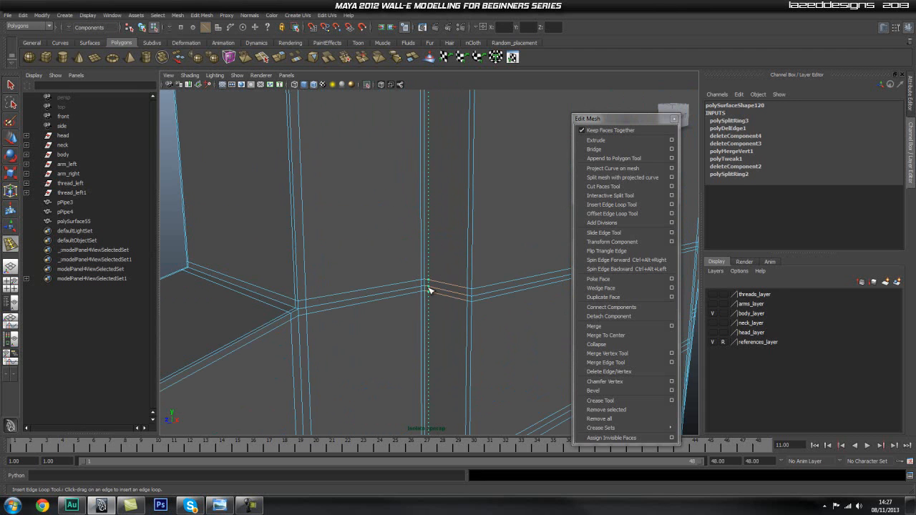
{"action": "left_click_drag", "start_coordinate": [427, 288], "coordinate": [426, 287]}
Insert crosswise edge loops on both sides of the recess corner's bend edge and a lengthwise one close beside that corner.
{"action": "left_click_drag", "start_coordinate": [426, 287], "coordinate": [440, 313], "text": "alt"}
{"action": "left_click_drag", "start_coordinate": [330, 291], "coordinate": [399, 253], "text": "alt"}
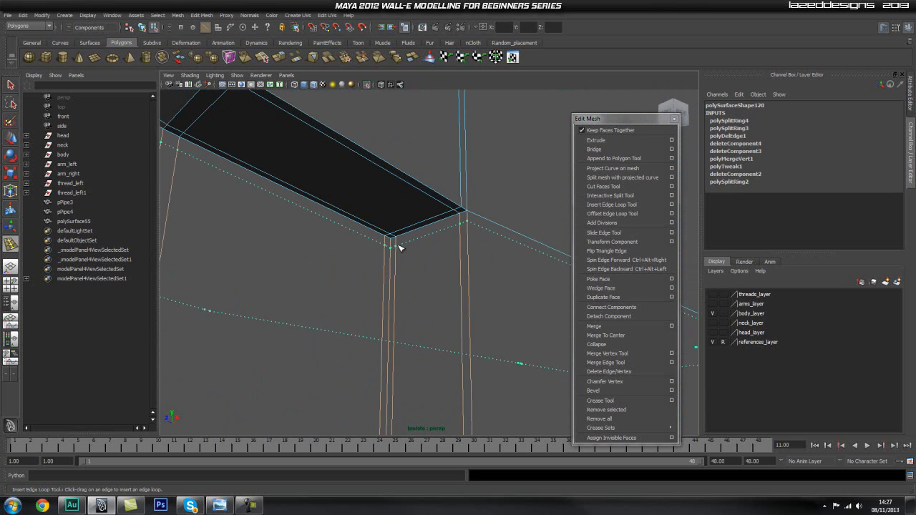
{"action": "right_click_drag", "start_coordinate": [401, 245], "coordinate": [394, 285], "text": "alt"}
{"action": "left_click_drag", "start_coordinate": [395, 286], "coordinate": [366, 315], "text": "alt"}
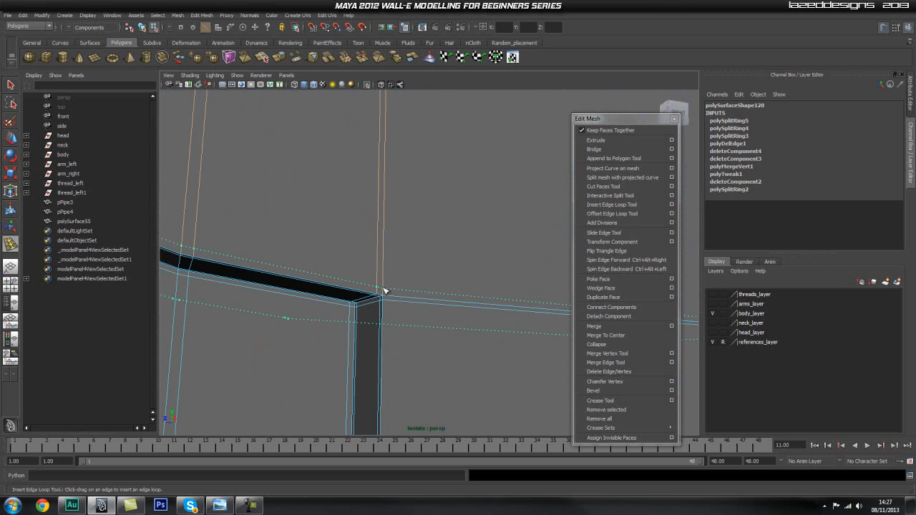
{"action": "left_click", "coordinate": [384, 293]}
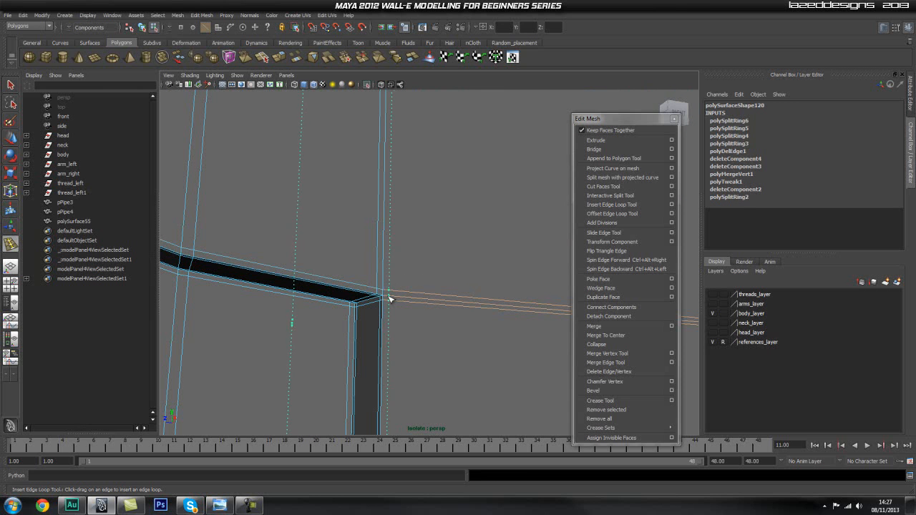
{"action": "left_click", "coordinate": [389, 299]}
Insert a supporting edge loop just below the top edge at the bracket's outer corner.
{"action": "left_click_drag", "start_coordinate": [475, 331], "coordinate": [427, 287], "text": "alt"}
{"action": "mouse_move", "coordinate": [428, 287]}
{"action": "middle_mouse_down", "text": "alt"}
{"action": "mouse_move", "coordinate": [437, 260]}
{"action": "mouse_move", "coordinate": [428, 293]}
{"action": "middle_mouse_up", "text": "alt"}
{"action": "scroll", "coordinate": [428, 293], "scroll_direction": "down", "scroll_amount": 5}
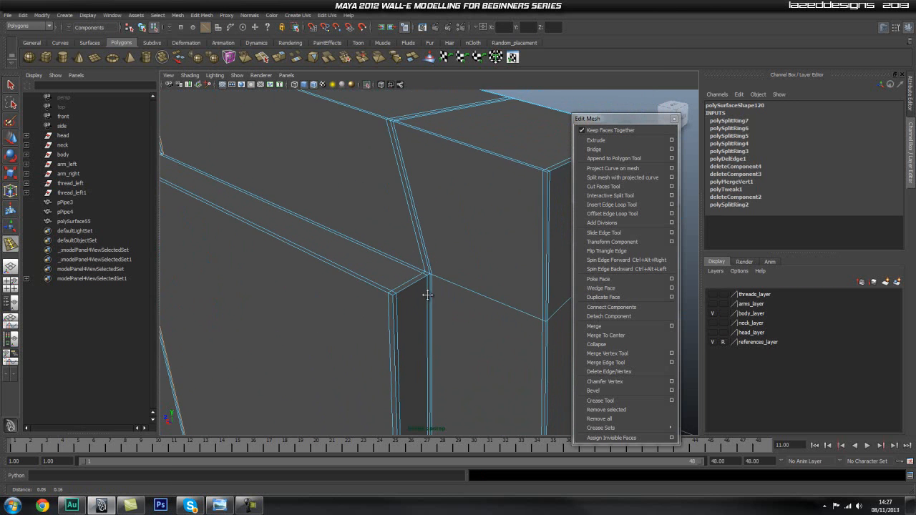
{"action": "middle_click_drag", "start_coordinate": [458, 267], "coordinate": [439, 256], "text": "alt"}
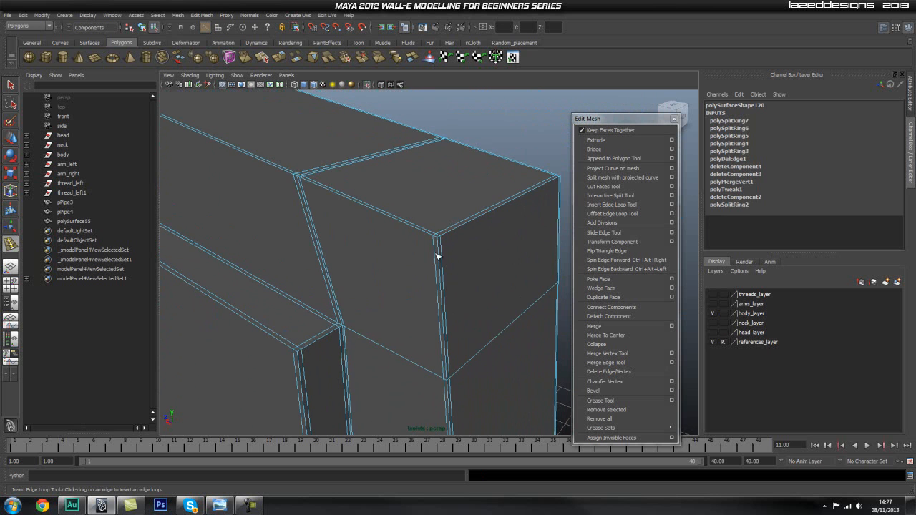
{"action": "left_click_drag", "start_coordinate": [441, 244], "coordinate": [442, 244]}
Insert crosswise supporting edge loops closely above and below the bend edge at the bracket opening's inner corner.
{"action": "left_click_drag", "start_coordinate": [363, 300], "coordinate": [353, 303], "text": "alt"}
{"action": "scroll", "coordinate": [353, 302], "scroll_direction": "down", "scroll_amount": 5}
{"action": "middle_click_drag", "start_coordinate": [354, 303], "coordinate": [372, 251], "text": "alt"}
{"action": "left_click_drag", "start_coordinate": [372, 251], "coordinate": [406, 249], "text": "alt"}
{"action": "middle_click_drag", "start_coordinate": [299, 327], "coordinate": [394, 231], "text": "alt"}
{"action": "scroll", "coordinate": [395, 233], "scroll_direction": "up", "scroll_amount": 4}
{"action": "left_click_drag", "start_coordinate": [411, 285], "coordinate": [446, 259], "text": "alt"}
{"action": "middle_click_drag", "start_coordinate": [445, 259], "coordinate": [466, 299], "text": "alt"}
{"action": "left_click_drag", "start_coordinate": [466, 299], "coordinate": [452, 279], "text": "alt"}
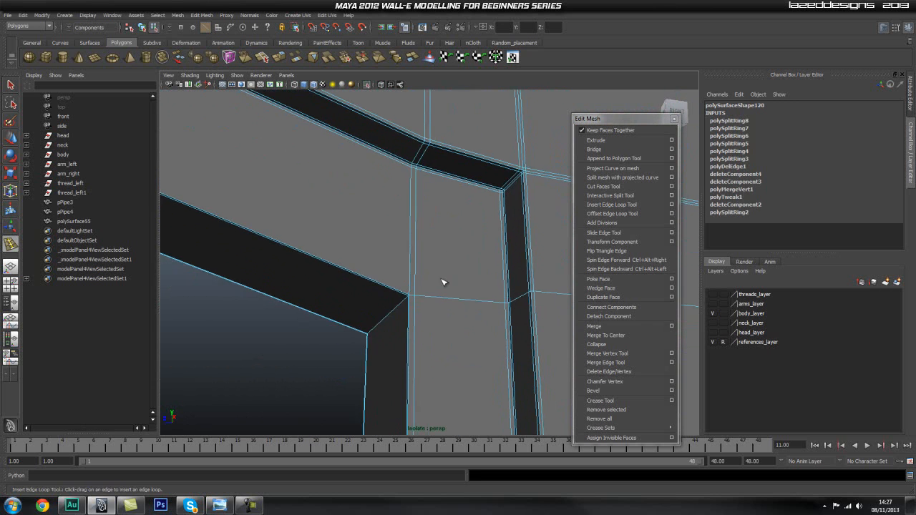
{"action": "scroll", "coordinate": [443, 289], "scroll_direction": "up", "scroll_amount": 3}
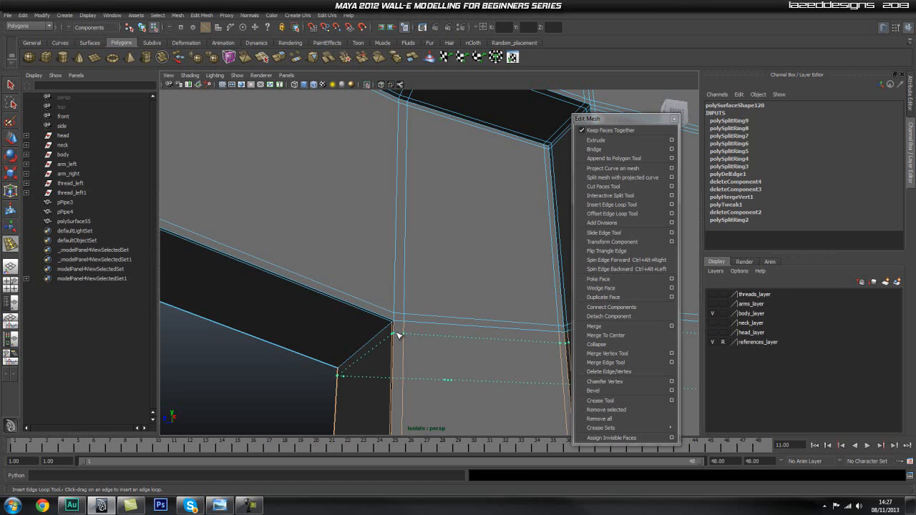
{"action": "left_click_drag", "start_coordinate": [400, 331], "coordinate": [400, 331]}
Insert a supporting edge loop on the arm side of the corner where the arm meets the upright.
{"action": "right_click_drag", "start_coordinate": [400, 331], "coordinate": [344, 319], "text": "alt"}
{"action": "middle_click_drag", "start_coordinate": [344, 319], "coordinate": [491, 419], "text": "alt"}
{"action": "left_click_drag", "start_coordinate": [491, 420], "coordinate": [297, 240], "text": "alt"}
{"action": "middle_click_drag", "start_coordinate": [297, 240], "coordinate": [269, 254], "text": "alt"}
{"action": "left_click_drag", "start_coordinate": [269, 254], "coordinate": [471, 302], "text": "alt"}
{"action": "middle_click_drag", "start_coordinate": [477, 262], "coordinate": [438, 296], "text": "alt"}
{"action": "right_click_drag", "start_coordinate": [477, 269], "coordinate": [471, 273], "text": "alt"}
{"action": "middle_click_drag", "start_coordinate": [486, 256], "coordinate": [479, 257], "text": "alt"}
{"action": "left_click_drag", "start_coordinate": [478, 258], "coordinate": [478, 264], "text": "alt"}
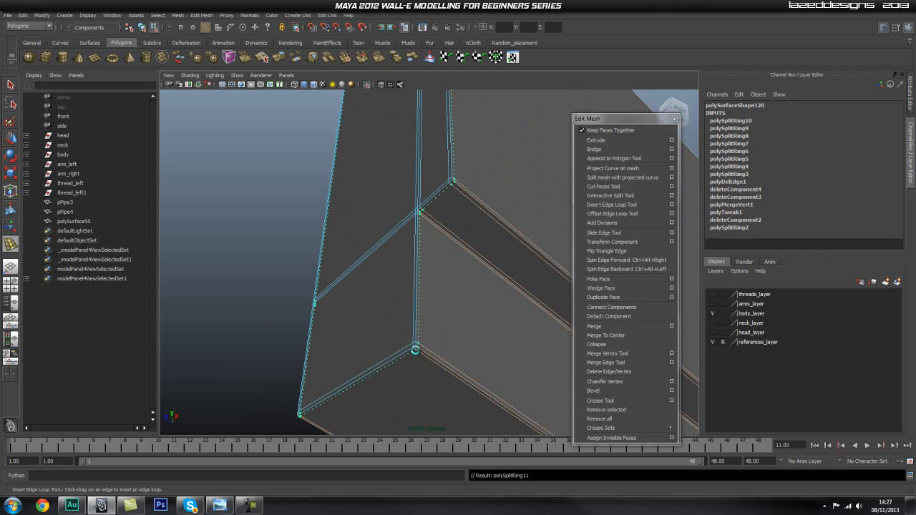
{"action": "left_click_drag", "start_coordinate": [419, 352], "coordinate": [419, 352]}
Insert crosswise supporting edge loops closely on both sides of the remaining single bend edge at the upright's upper corner.
{"action": "middle_click_drag", "start_coordinate": [445, 238], "coordinate": [438, 268], "text": "alt"}
{"action": "right_click_drag", "start_coordinate": [437, 268], "coordinate": [438, 271], "text": "alt"}
{"action": "middle_click_drag", "start_coordinate": [424, 267], "coordinate": [434, 254], "text": "alt"}
{"action": "right_click_drag", "start_coordinate": [434, 253], "coordinate": [433, 244], "text": "alt"}
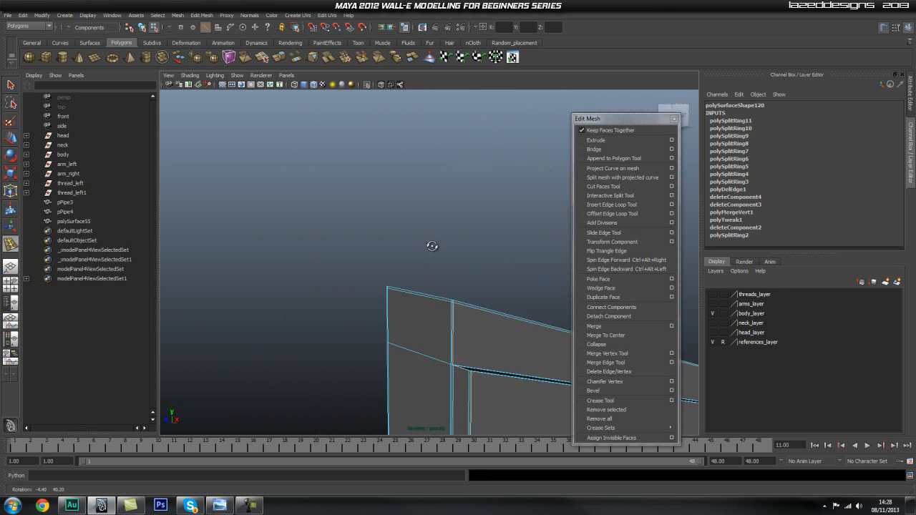
{"action": "left_click_drag", "start_coordinate": [434, 243], "coordinate": [469, 355], "text": "alt"}
{"action": "middle_click_drag", "start_coordinate": [468, 356], "coordinate": [450, 285], "text": "alt"}
{"action": "right_click_drag", "start_coordinate": [450, 284], "coordinate": [527, 317], "text": "alt"}
{"action": "middle_click_drag", "start_coordinate": [527, 318], "coordinate": [475, 309], "text": "alt"}
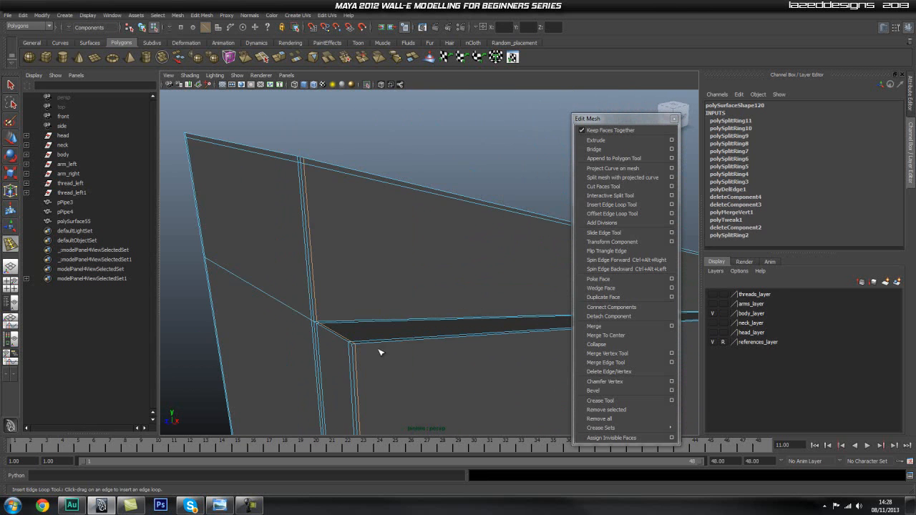
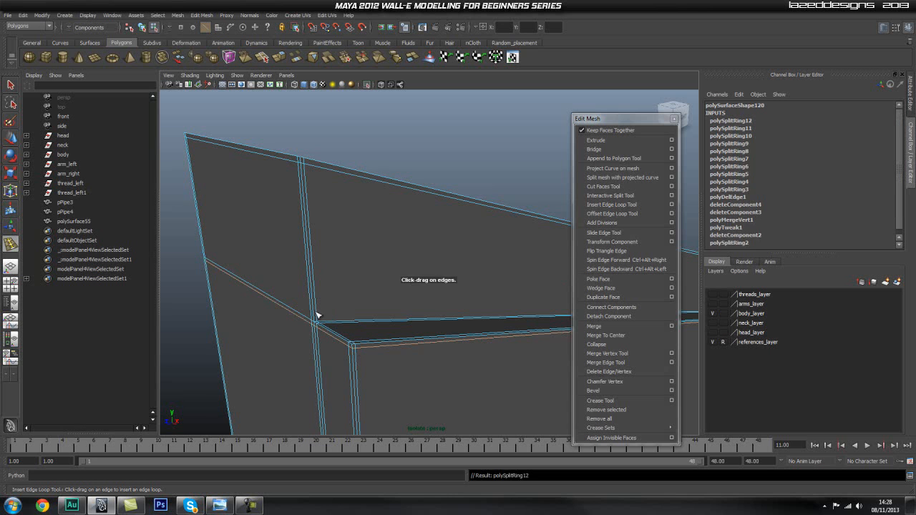
Return to object selection, select the whole bracket and preview it smoothed.
{"action": "left_click_drag", "start_coordinate": [365, 367], "coordinate": [429, 272], "text": "alt"}
{"action": "right_click_drag", "start_coordinate": [430, 272], "coordinate": [410, 306], "text": "alt"}
{"action": "left_click_drag", "start_coordinate": [410, 306], "coordinate": [432, 317], "text": "alt"}
{"action": "right_click_drag", "start_coordinate": [432, 317], "coordinate": [420, 282], "text": "alt"}
{"action": "key", "text": "q"}
{"action": "right_click_drag", "start_coordinate": [476, 274], "coordinate": [510, 262]}
{"action": "left_click", "coordinate": [433, 222]}
{"action": "key", "text": "3"}
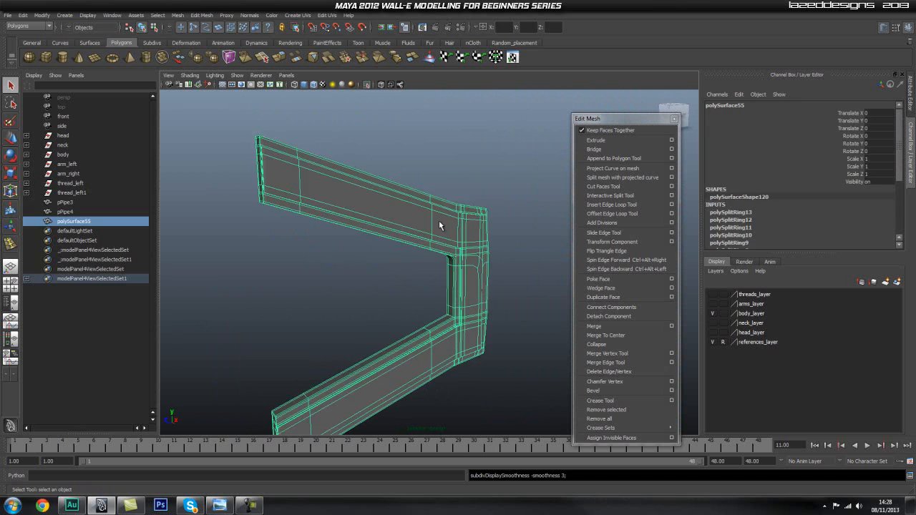
Inspect the bracket's upright and corners up close and switch it back to the unsmoothed display.
{"action": "left_click", "coordinate": [490, 199]}
{"action": "left_click", "coordinate": [345, 203]}
{"action": "middle_click_drag", "start_coordinate": [488, 230], "coordinate": [459, 209], "text": "alt"}
{"action": "right_click_drag", "start_coordinate": [460, 208], "coordinate": [512, 211], "text": "alt"}
{"action": "left_click_drag", "start_coordinate": [490, 211], "coordinate": [478, 206], "text": "alt"}
{"action": "middle_click_drag", "start_coordinate": [502, 217], "coordinate": [445, 210], "text": "alt"}
{"action": "right_click_drag", "start_coordinate": [449, 216], "coordinate": [512, 233], "text": "alt"}
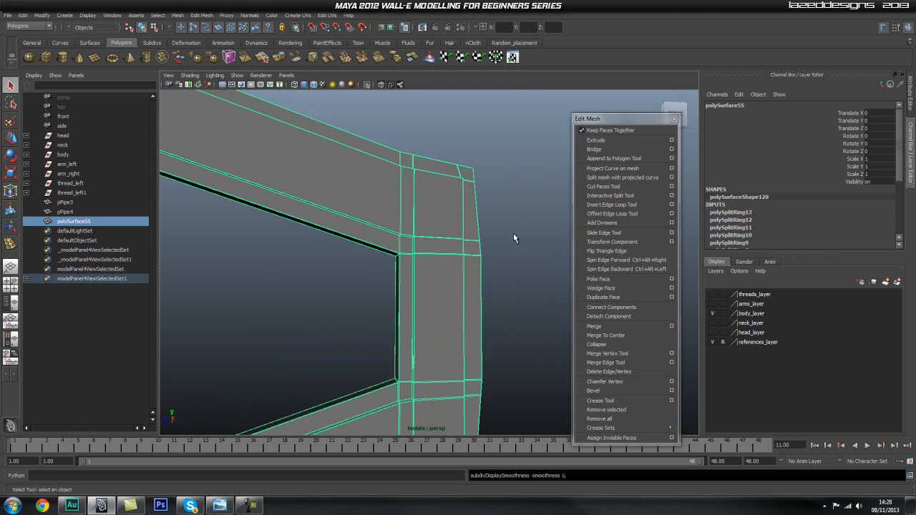
{"action": "key", "text": "1"}
{"action": "middle_click_drag", "start_coordinate": [465, 232], "coordinate": [423, 225], "text": "alt"}
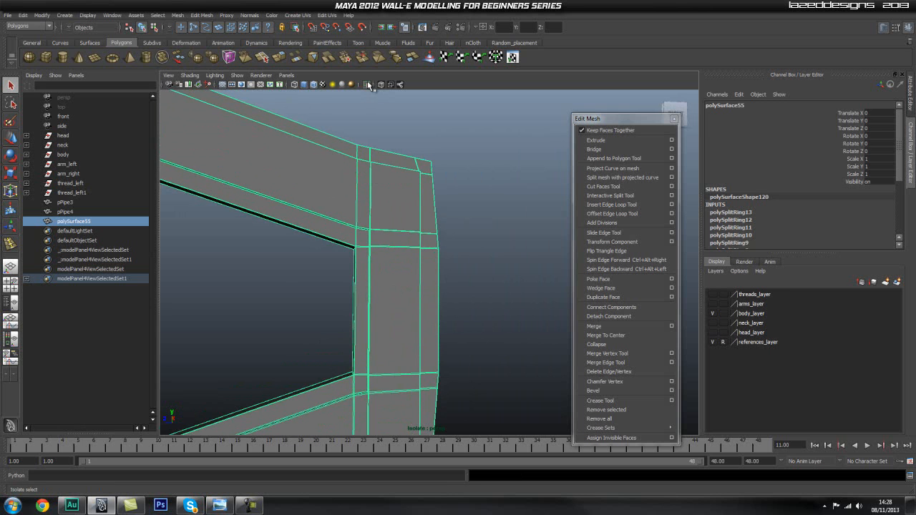
Insert a supporting edge loop on the arm side of the opening's inner corner, close to the corner edge.
{"action": "left_click", "coordinate": [463, 206]}
{"action": "right_click_drag", "start_coordinate": [404, 207], "coordinate": [462, 200]}
{"action": "left_click", "coordinate": [395, 191]}
{"action": "left_click", "coordinate": [480, 234]}
{"action": "left_click_drag", "start_coordinate": [480, 235], "coordinate": [417, 250], "text": "alt"}
{"action": "left_click", "coordinate": [418, 251]}
{"action": "right_click_drag", "start_coordinate": [415, 253], "coordinate": [368, 250], "text": "alt"}
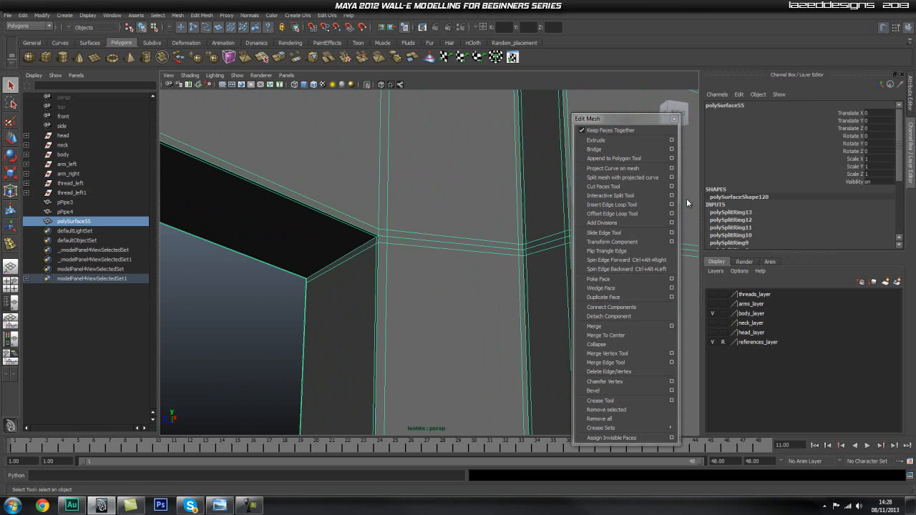
{"action": "left_click", "coordinate": [621, 205]}
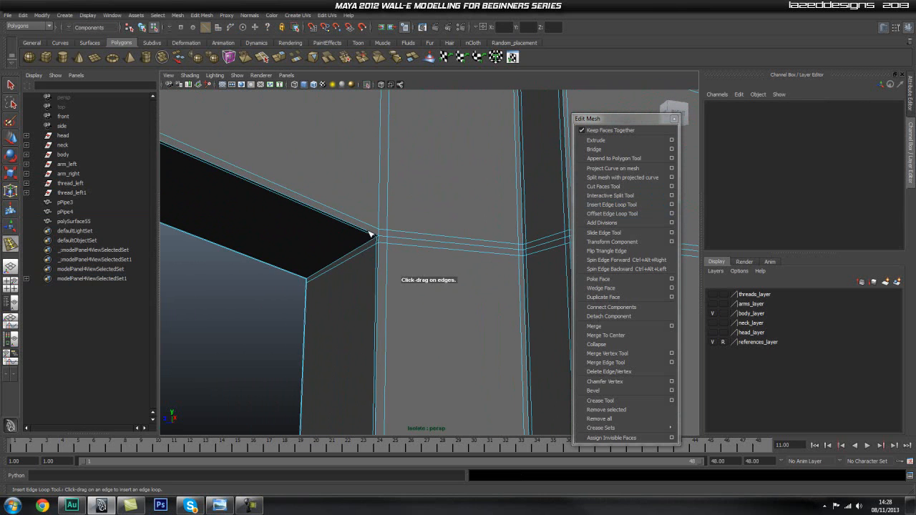
{"action": "left_click_drag", "start_coordinate": [372, 234], "coordinate": [373, 236]}
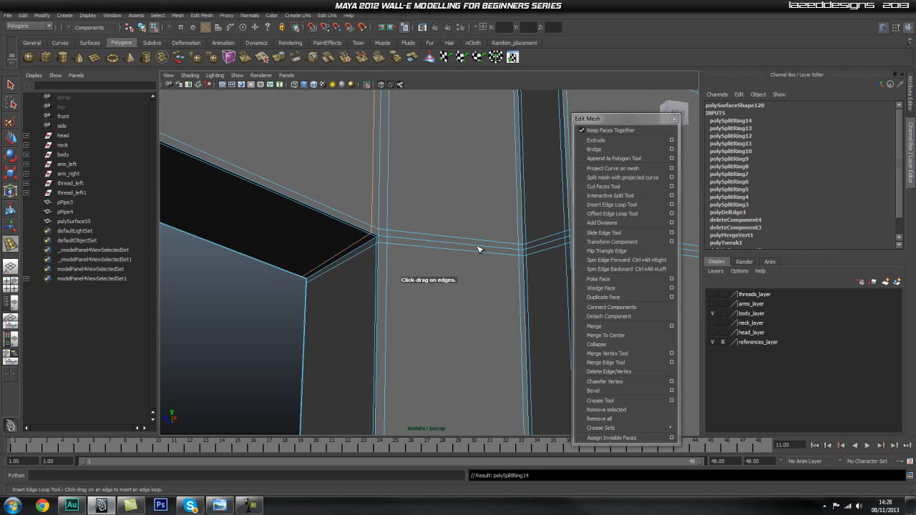
Examine the crosswise supporting loops where they pass over the upright's recessed strip.
{"action": "left_click_drag", "start_coordinate": [476, 245], "coordinate": [348, 259], "text": "alt"}
{"action": "middle_click_drag", "start_coordinate": [347, 260], "coordinate": [362, 240], "text": "alt"}
{"action": "left_click_drag", "start_coordinate": [362, 240], "coordinate": [354, 248], "text": "alt"}
{"action": "right_click_drag", "start_coordinate": [354, 248], "coordinate": [371, 252], "text": "alt"}
{"action": "middle_click_drag", "start_coordinate": [370, 245], "coordinate": [370, 243], "text": "alt"}
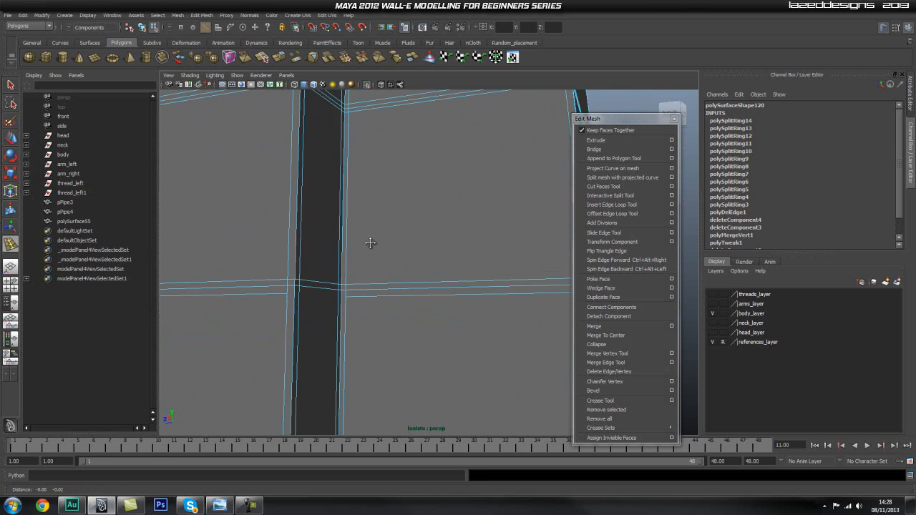
{"action": "left_click_drag", "start_coordinate": [334, 289], "coordinate": [316, 292], "text": "alt"}
{"action": "middle_click_drag", "start_coordinate": [301, 291], "coordinate": [337, 288], "text": "alt"}
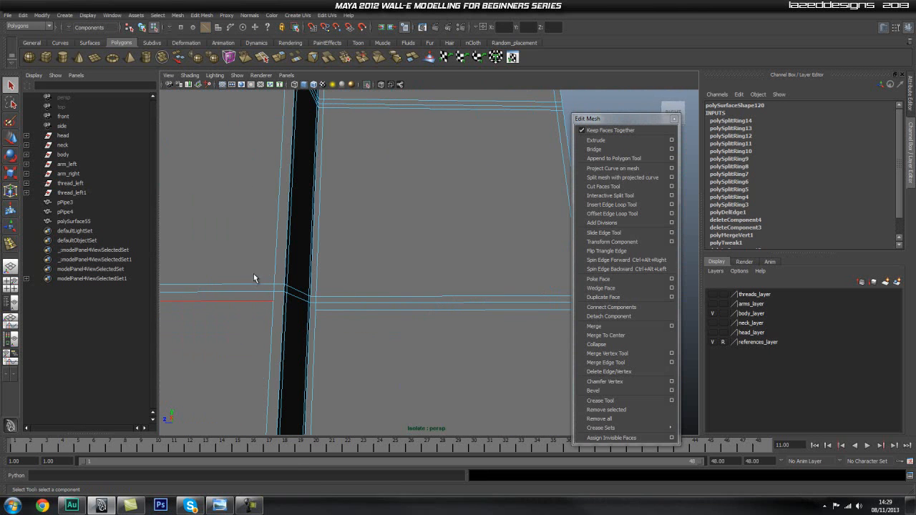
Follow the edge loops around the bracket's bends and along the upright to check where they run.
{"action": "left_click_drag", "start_coordinate": [258, 305], "coordinate": [302, 301], "text": "alt"}
{"action": "right_click_drag", "start_coordinate": [303, 301], "coordinate": [388, 303], "text": "alt"}
{"action": "left_click_drag", "start_coordinate": [401, 305], "coordinate": [432, 317], "text": "alt"}
{"action": "right_click_drag", "start_coordinate": [432, 317], "coordinate": [433, 315], "text": "alt"}
{"action": "mouse_move", "coordinate": [433, 315]}
{"action": "left_mouse_down", "text": "alt"}
{"action": "mouse_move", "coordinate": [446, 321]}
{"action": "mouse_move", "coordinate": [436, 329]}
{"action": "left_mouse_up", "text": "alt"}
{"action": "right_click_drag", "start_coordinate": [435, 329], "coordinate": [432, 311], "text": "alt"}
{"action": "middle_click_drag", "start_coordinate": [432, 312], "coordinate": [430, 281], "text": "alt"}
{"action": "right_click_drag", "start_coordinate": [429, 281], "coordinate": [364, 286], "text": "alt"}
{"action": "left_click_drag", "start_coordinate": [365, 287], "coordinate": [420, 319], "text": "alt"}
{"action": "right_click_drag", "start_coordinate": [420, 320], "coordinate": [529, 319], "text": "alt"}
{"action": "left_click_drag", "start_coordinate": [530, 320], "coordinate": [358, 264], "text": "alt"}
{"action": "middle_click_drag", "start_coordinate": [386, 280], "coordinate": [399, 216], "text": "alt"}
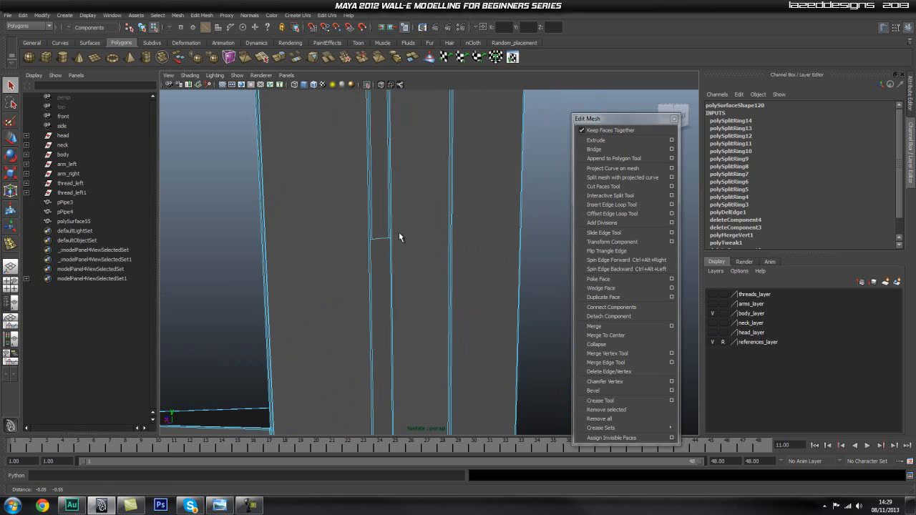
Examine the short cross edge on the narrow strip halfway along the upright from several angles.
{"action": "right_click_drag", "start_coordinate": [384, 242], "coordinate": [414, 252], "text": "alt"}
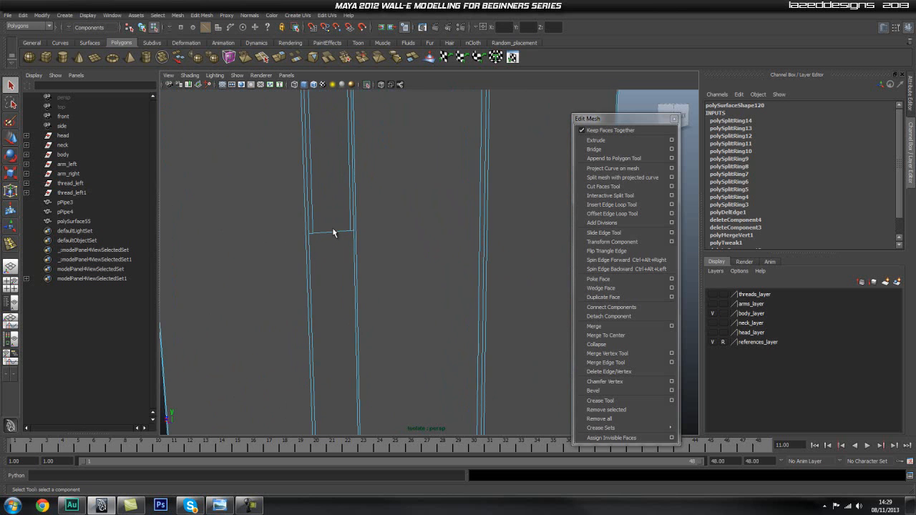
{"action": "right_click_drag", "start_coordinate": [333, 232], "coordinate": [325, 233], "text": "alt"}
{"action": "right_click_drag", "start_coordinate": [441, 267], "coordinate": [410, 277], "text": "alt"}
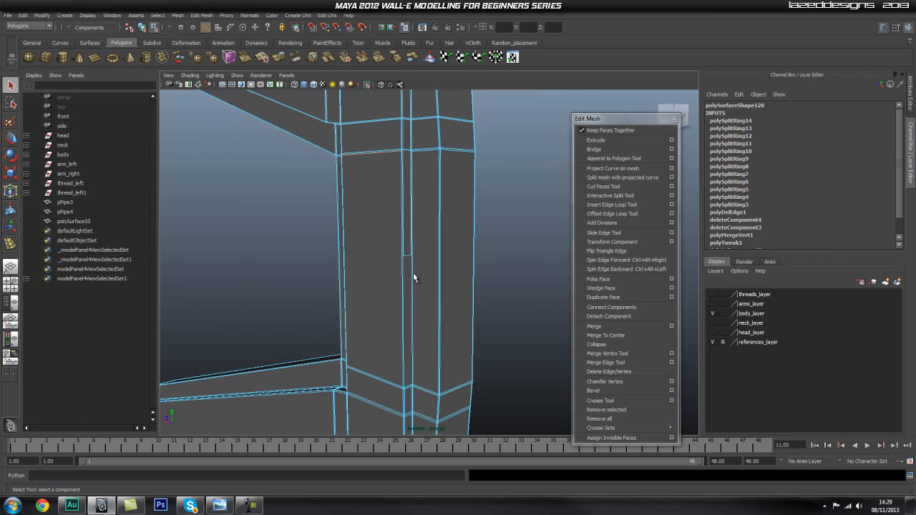
{"action": "left_click_drag", "start_coordinate": [421, 285], "coordinate": [405, 256], "text": "alt"}
{"action": "right_click_drag", "start_coordinate": [405, 256], "coordinate": [421, 283], "text": "alt"}
{"action": "right_click_drag", "start_coordinate": [498, 275], "coordinate": [434, 279], "text": "alt"}
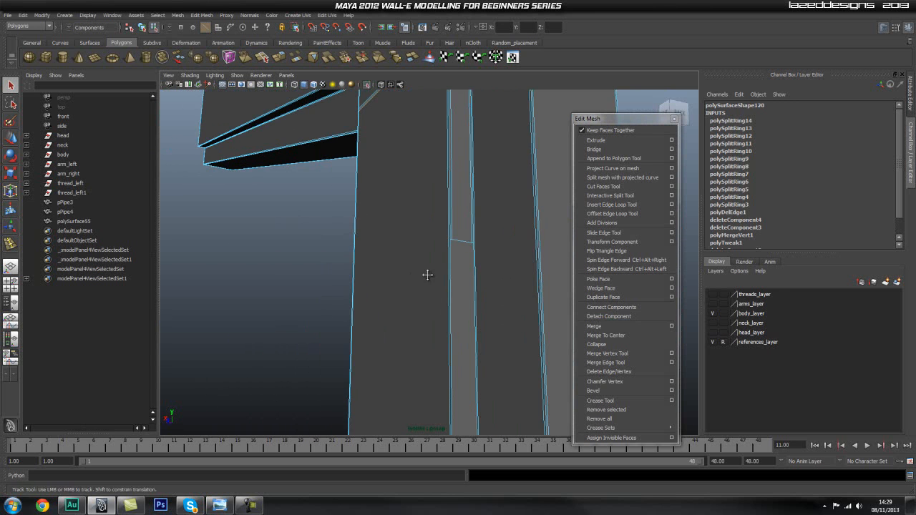
{"action": "middle_click_drag", "start_coordinate": [429, 274], "coordinate": [421, 275], "text": "alt"}
{"action": "right_click_drag", "start_coordinate": [412, 273], "coordinate": [444, 273], "text": "alt"}
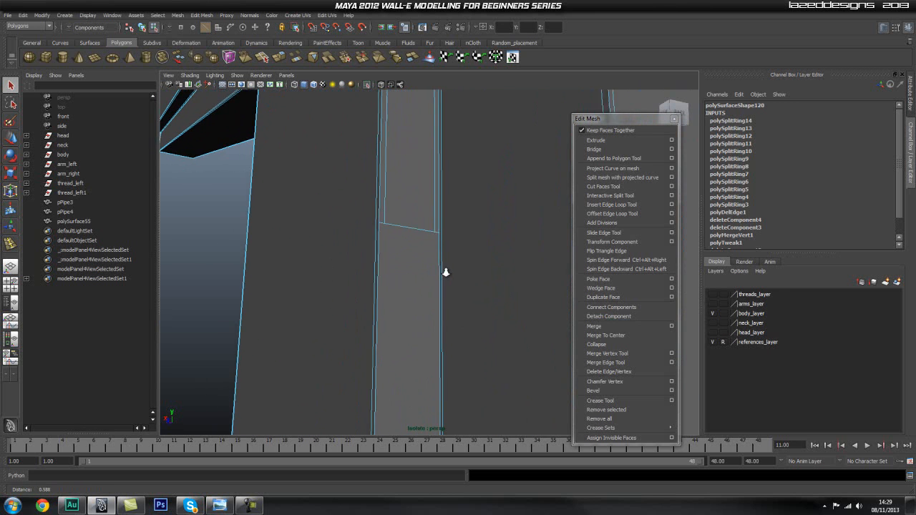
{"action": "left_click_drag", "start_coordinate": [450, 272], "coordinate": [511, 309], "text": "alt"}
{"action": "left_click_drag", "start_coordinate": [465, 280], "coordinate": [445, 300], "text": "alt"}
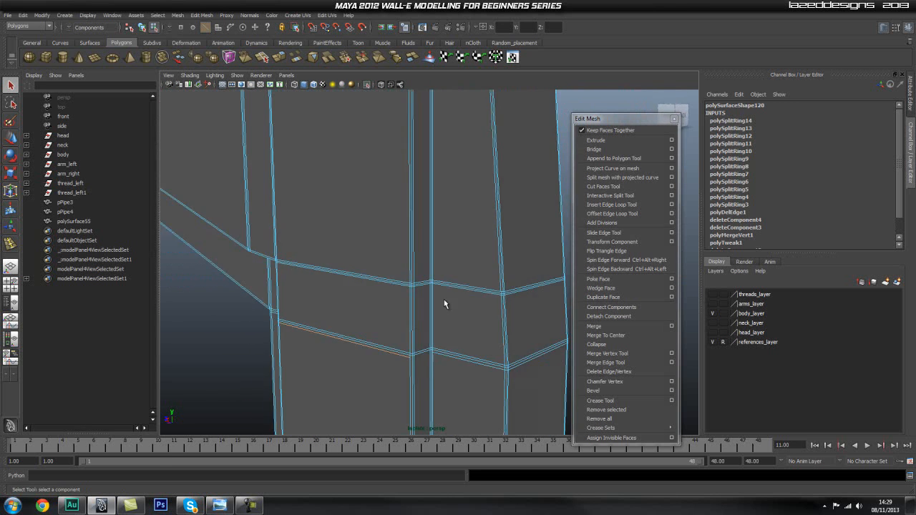
Examine the edge loops at the bracket's lower bend and trace them back to the middle of the upright.
{"action": "right_click_drag", "start_coordinate": [446, 299], "coordinate": [389, 305], "text": "alt"}
{"action": "left_click_drag", "start_coordinate": [414, 187], "coordinate": [455, 282], "text": "alt"}
{"action": "scroll", "coordinate": [450, 252], "scroll_direction": "down", "scroll_amount": 4}
{"action": "scroll", "coordinate": [454, 283], "scroll_direction": "up", "scroll_amount": 4}
{"action": "right_click_drag", "start_coordinate": [455, 282], "coordinate": [415, 283], "text": "alt"}
{"action": "left_click_drag", "start_coordinate": [415, 283], "coordinate": [442, 297], "text": "alt"}
{"action": "middle_click_drag", "start_coordinate": [442, 297], "coordinate": [453, 148], "text": "alt"}
{"action": "scroll", "coordinate": [434, 280], "scroll_direction": "down", "scroll_amount": 3}
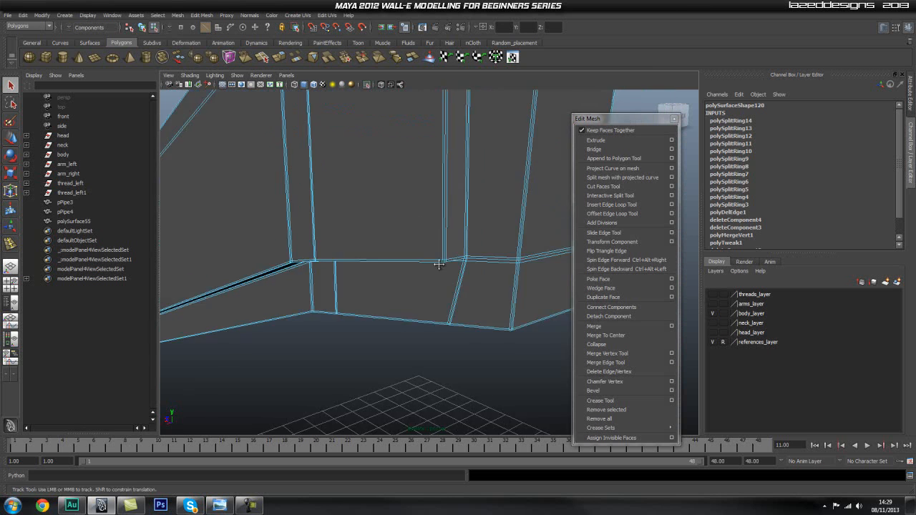
{"action": "left_click_drag", "start_coordinate": [435, 280], "coordinate": [418, 297], "text": "alt"}
{"action": "scroll", "coordinate": [418, 296], "scroll_direction": "up", "scroll_amount": 3}
{"action": "middle_click_drag", "start_coordinate": [414, 231], "coordinate": [428, 290], "text": "alt"}
{"action": "left_click_drag", "start_coordinate": [427, 291], "coordinate": [432, 321], "text": "alt"}
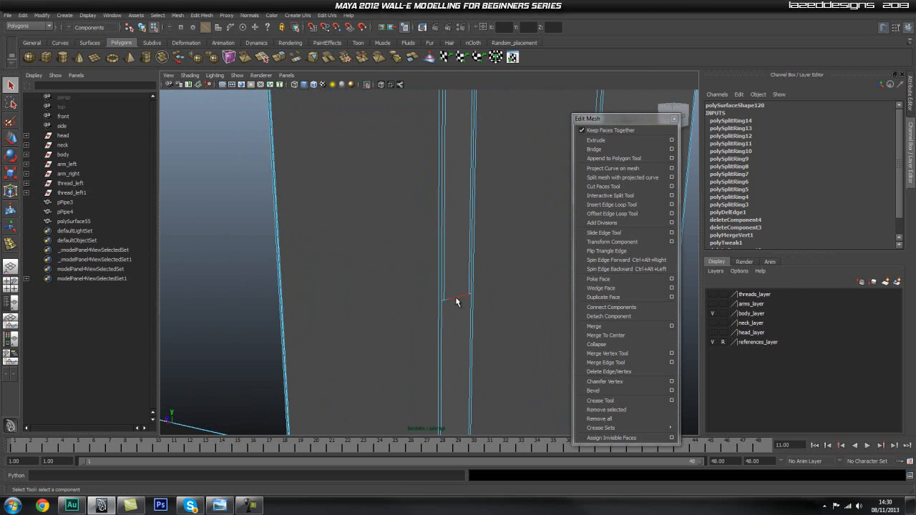
Recheck the short cross edge at the middle of the upright and review the overall bracket topology.
{"action": "left_click_drag", "start_coordinate": [454, 290], "coordinate": [445, 285], "text": "alt"}
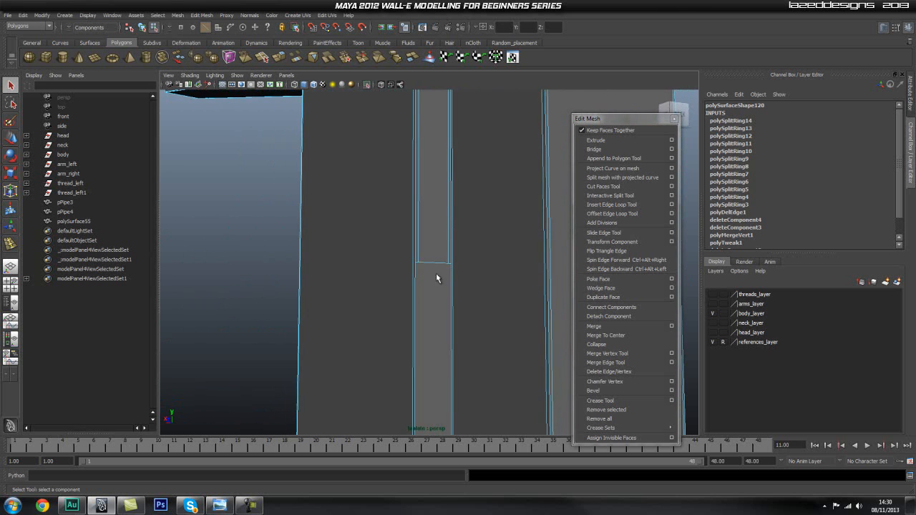
{"action": "left_click_drag", "start_coordinate": [430, 345], "coordinate": [425, 255], "text": "alt"}
{"action": "middle_click_drag", "start_coordinate": [409, 281], "coordinate": [408, 279], "text": "alt"}
{"action": "left_click_drag", "start_coordinate": [422, 312], "coordinate": [401, 217], "text": "alt"}
{"action": "right_click_drag", "start_coordinate": [401, 217], "coordinate": [426, 251], "text": "alt"}
{"action": "left_click_drag", "start_coordinate": [425, 252], "coordinate": [486, 250], "text": "alt"}
{"action": "middle_click_drag", "start_coordinate": [487, 249], "coordinate": [489, 223], "text": "alt"}
{"action": "scroll", "coordinate": [441, 241], "scroll_direction": "down", "scroll_amount": 2}
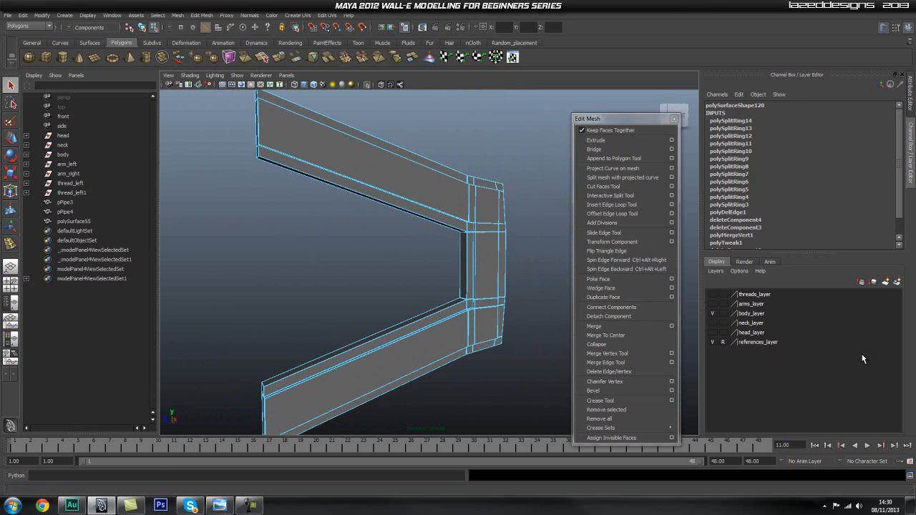